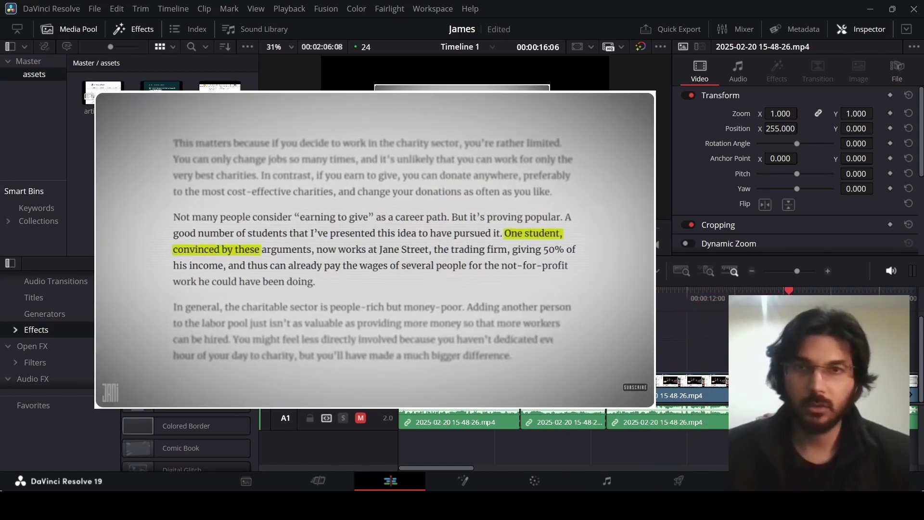
# Add a Fusion Composition to the Video 1 track after the existing clips and accept its 00:00:03:14 duration
pyautogui.scroll(-2, 683, 341)
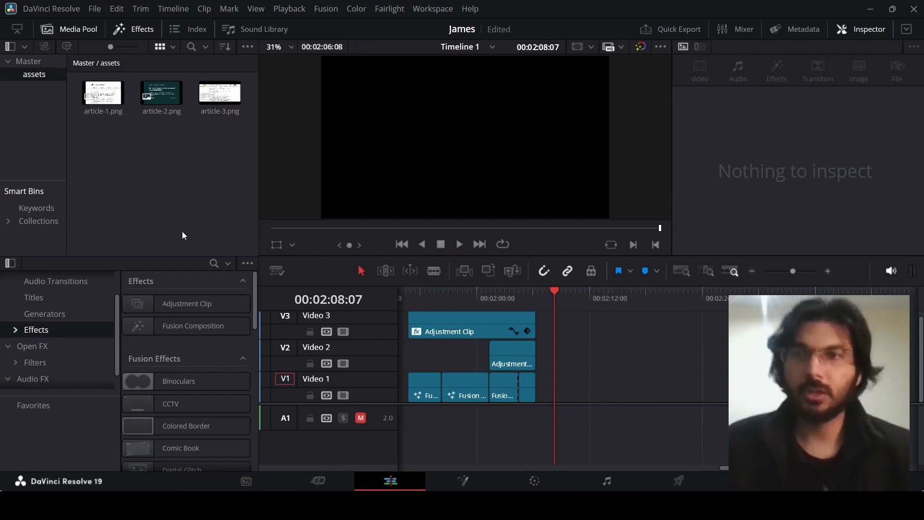
pyautogui.moveTo(103, 156); pyautogui.dragTo(206, 92)
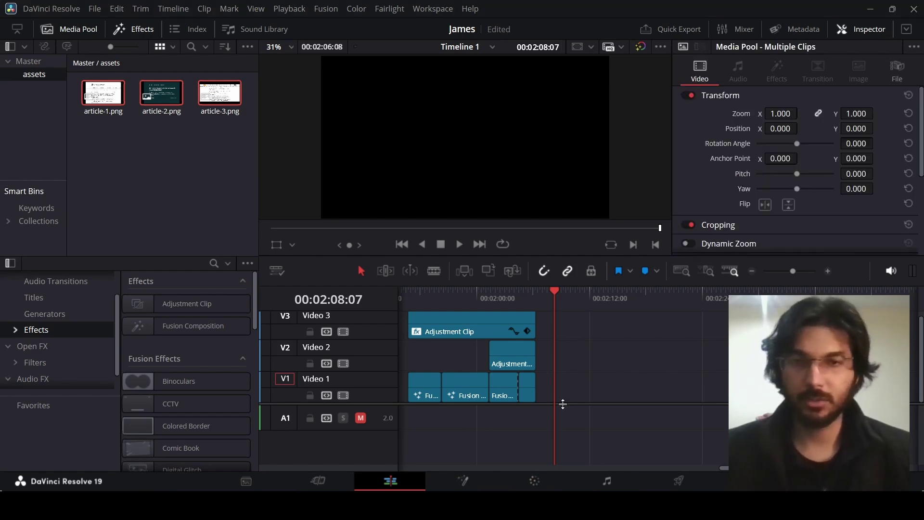
pyautogui.moveTo(194, 326); pyautogui.dragTo(592, 385)
pyautogui.rightClick(592, 385)
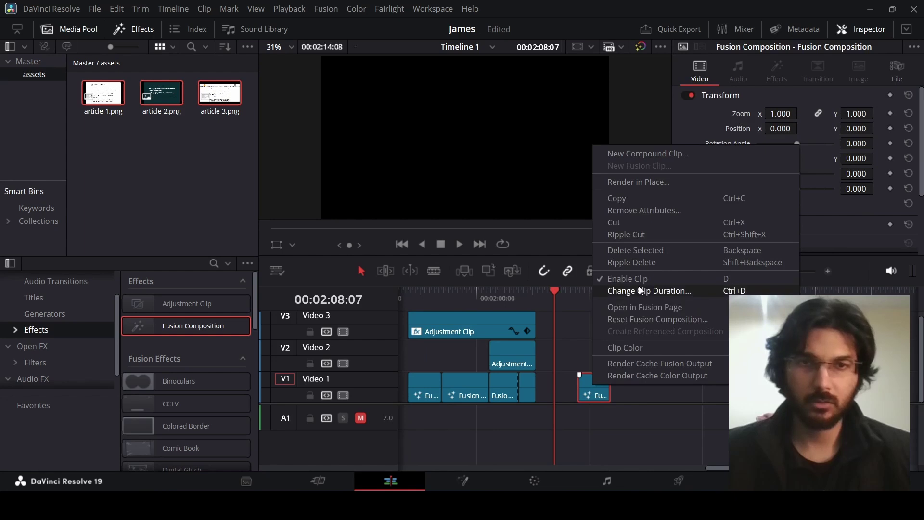
pyautogui.click(639, 286)
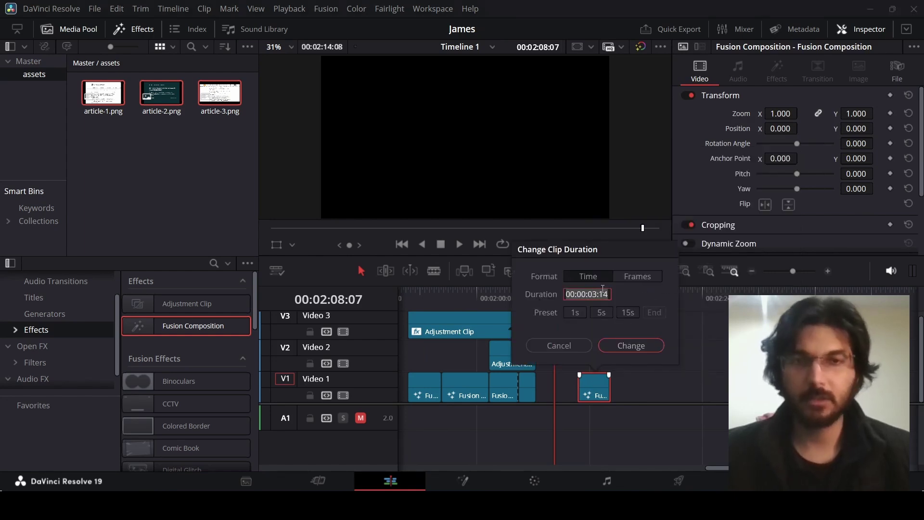
pyautogui.click(616, 348)
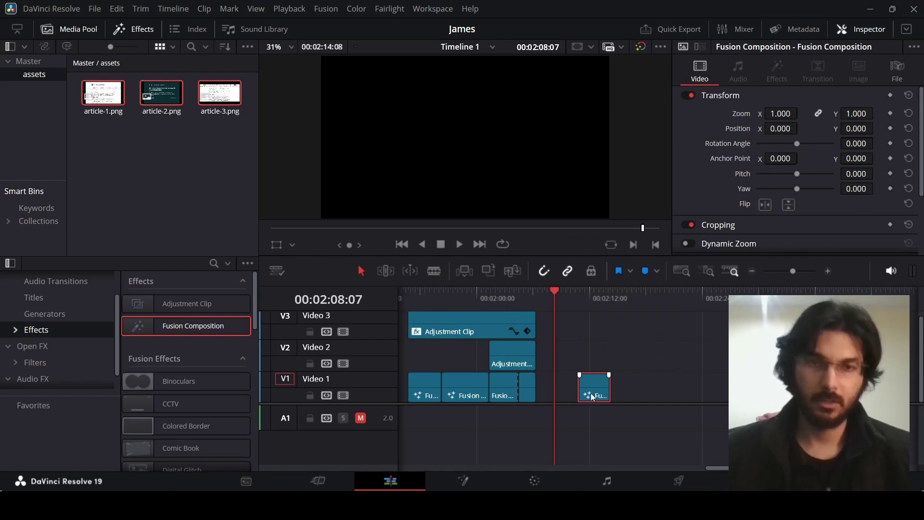
# Move the new Fusion Composition clip so it starts at the playhead and open it in the Fusion page
pyautogui.moveTo(590, 392); pyautogui.dragTo(571, 384)
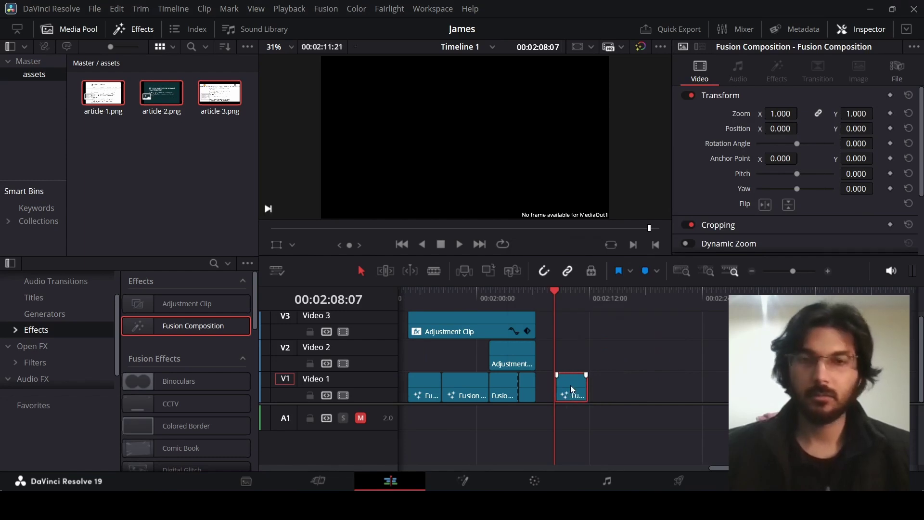
pyautogui.rightClick(570, 386)
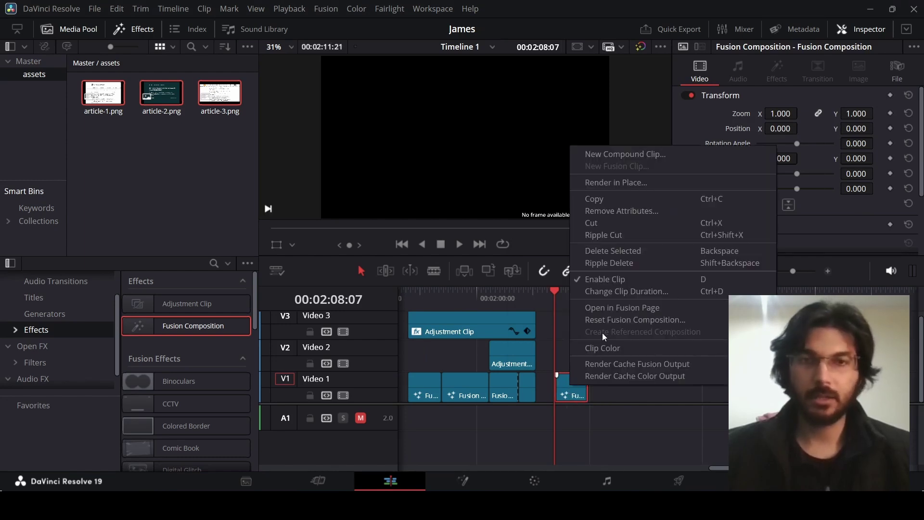
pyautogui.click(617, 308)
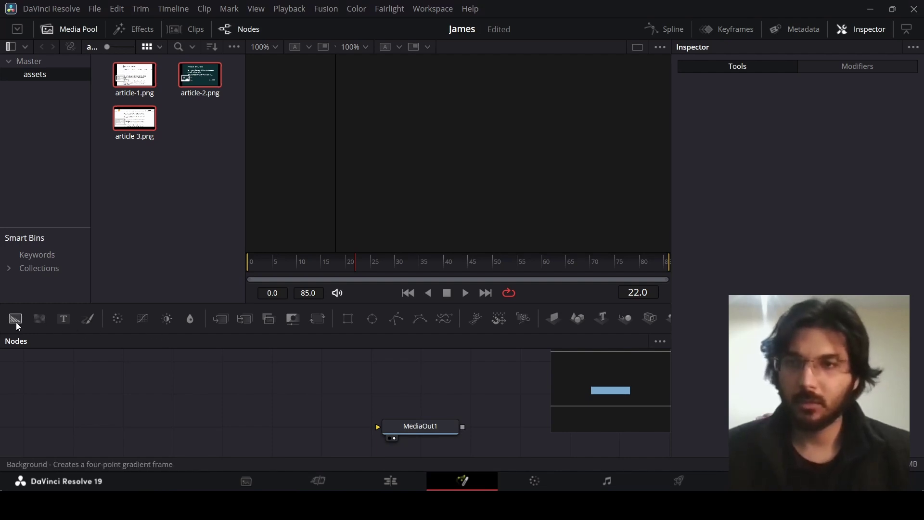
# Create a Background node, merge article-1.png over it, and connect the merge to MediaOut1
pyautogui.moveTo(16, 319); pyautogui.dragTo(151, 426)
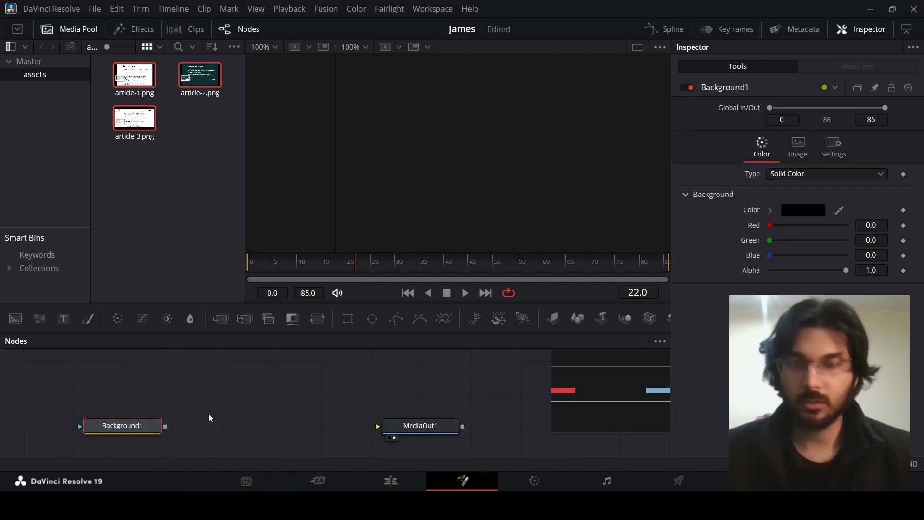
pyautogui.click(229, 409)
pyautogui.click(175, 219)
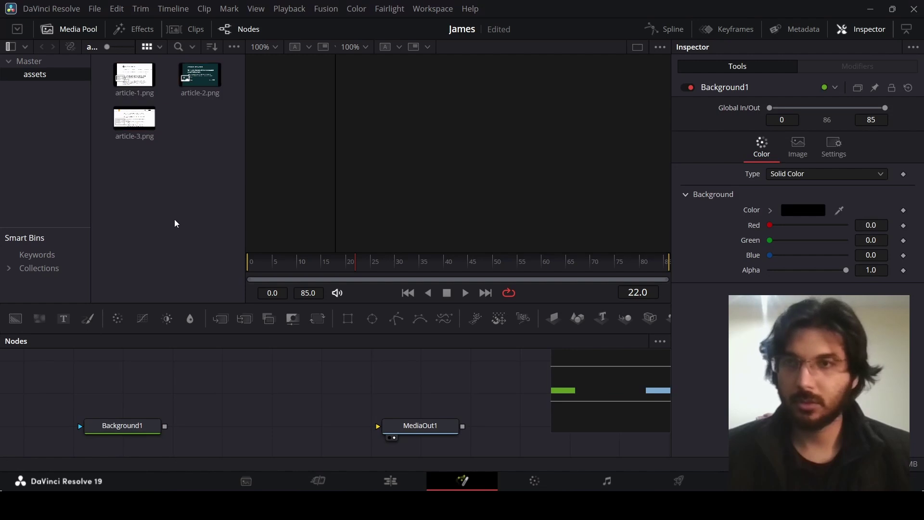
pyautogui.moveTo(145, 88); pyautogui.dragTo(164, 441)
pyautogui.moveTo(265, 426); pyautogui.dragTo(378, 427)
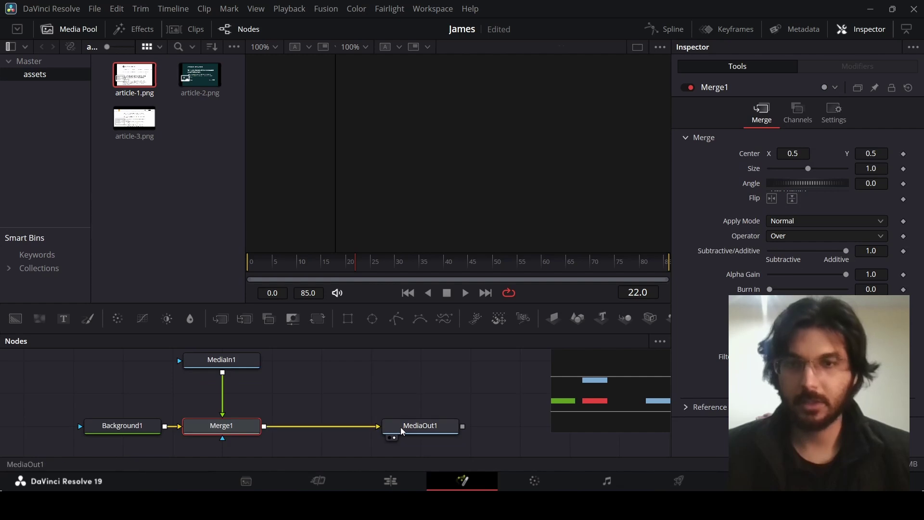
# Set the Background1 colour to white, sampling it from the article page in the viewer
pyautogui.click(132, 430)
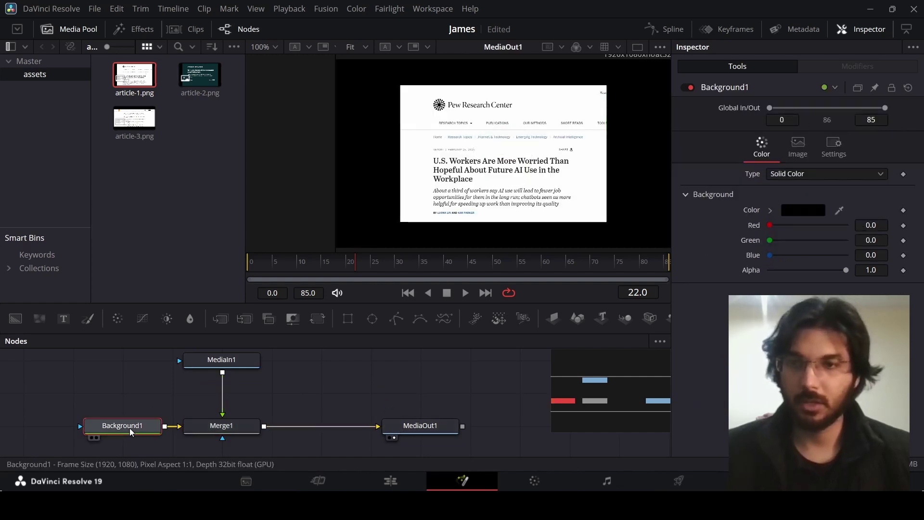
pyautogui.click(770, 211)
pyautogui.moveTo(780, 224); pyautogui.dragTo(754, 215)
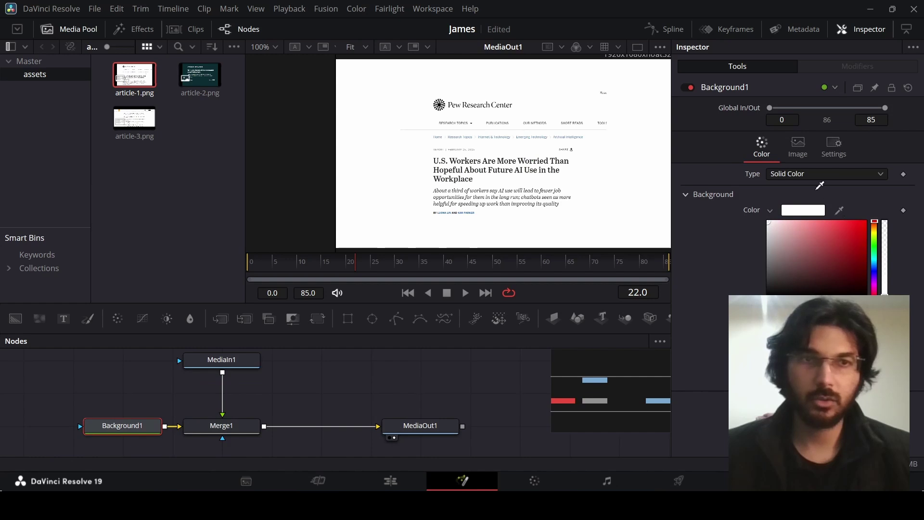
pyautogui.moveTo(819, 185); pyautogui.dragTo(540, 102)
pyautogui.click(770, 211)
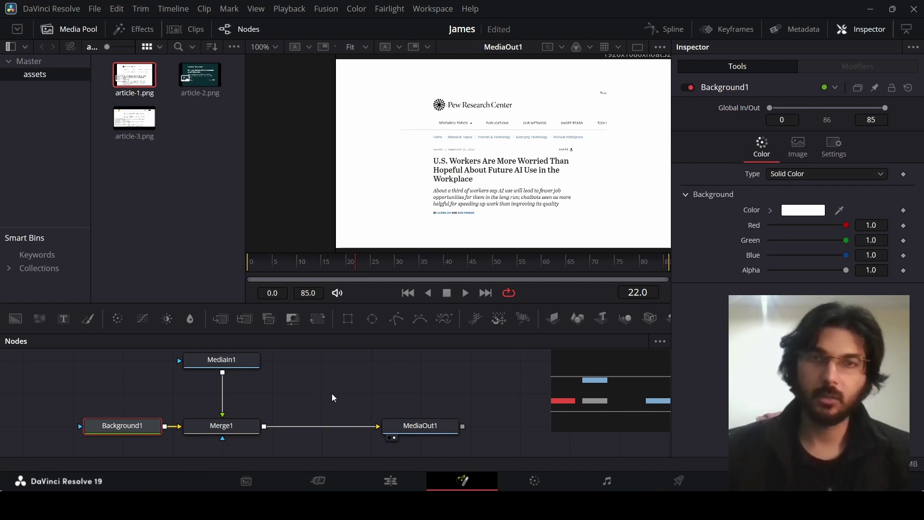
# Add a second Background node beside MediaIn1 and make it yellow with Red 1.0 and Green 1.0
pyautogui.moveTo(240, 361); pyautogui.dragTo(240, 403)
pyautogui.moveTo(16, 318); pyautogui.dragTo(311, 418)
pyautogui.scroll(-1, 409, 383)
pyautogui.scroll(-1, 509, 211)
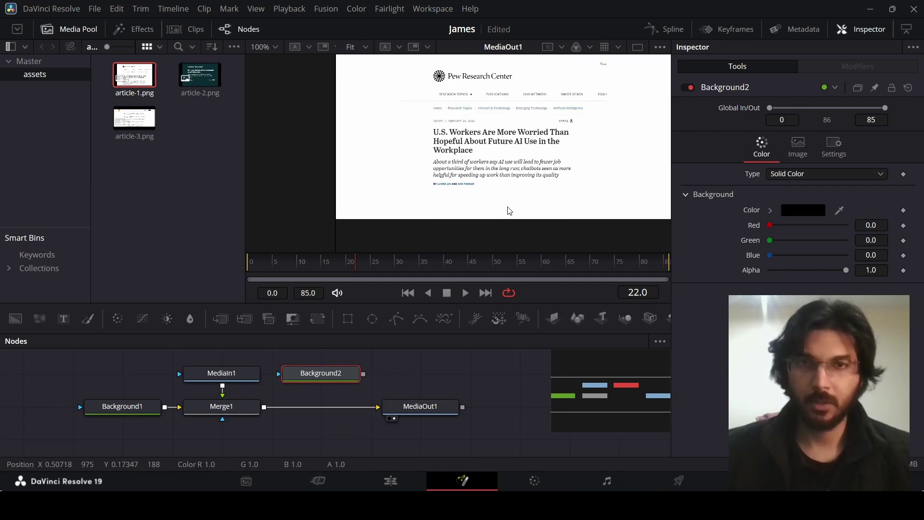
pyautogui.scroll(2, 506, 178)
pyautogui.scroll(2, 495, 161)
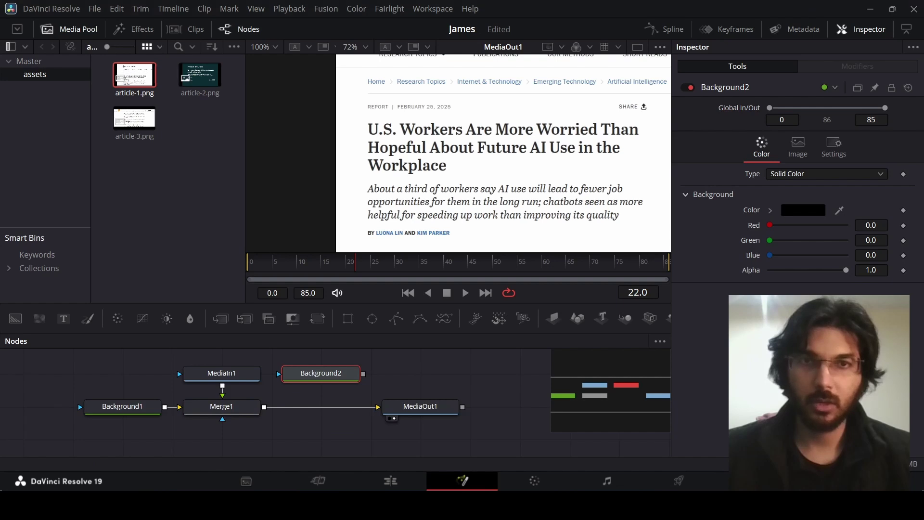
pyautogui.moveTo(769, 224); pyautogui.dragTo(866, 226)
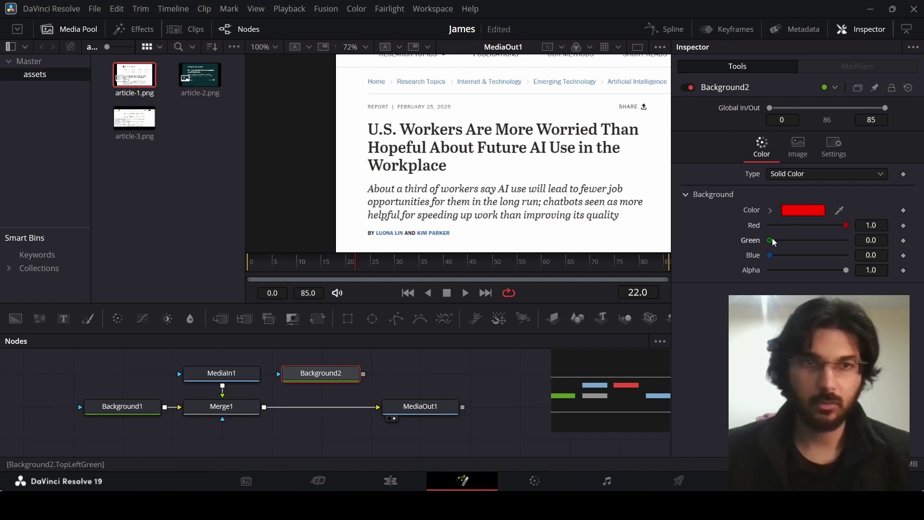
pyautogui.moveTo(770, 240); pyautogui.dragTo(887, 236)
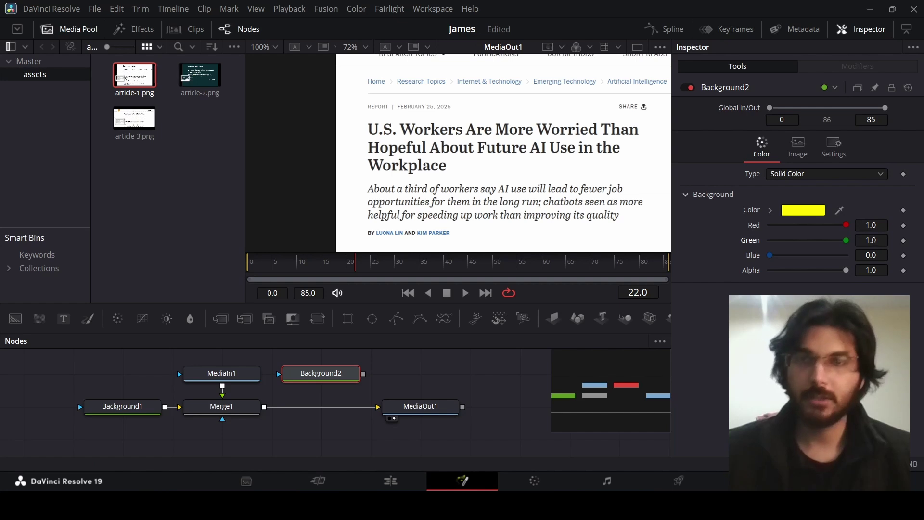
# Mask Background2 with a Polygon node, drawing a straight line across the headline's first line, "U.S. Workers Are More Worried Than"
pyautogui.scroll(2, 461, 366)
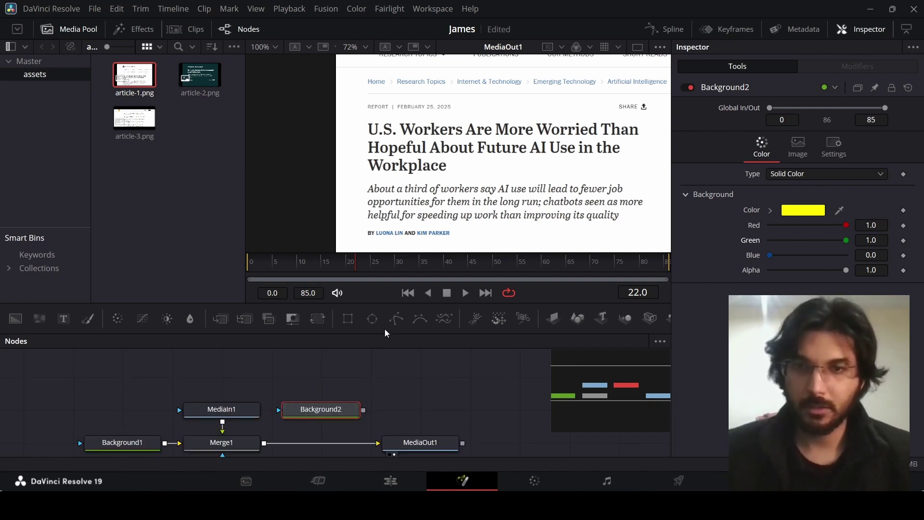
pyautogui.moveTo(395, 319); pyautogui.dragTo(323, 375)
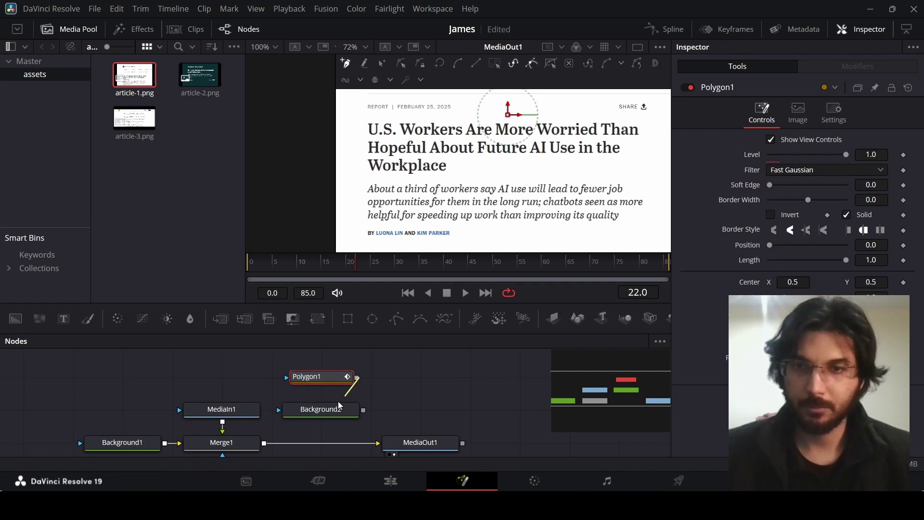
pyautogui.click(364, 127)
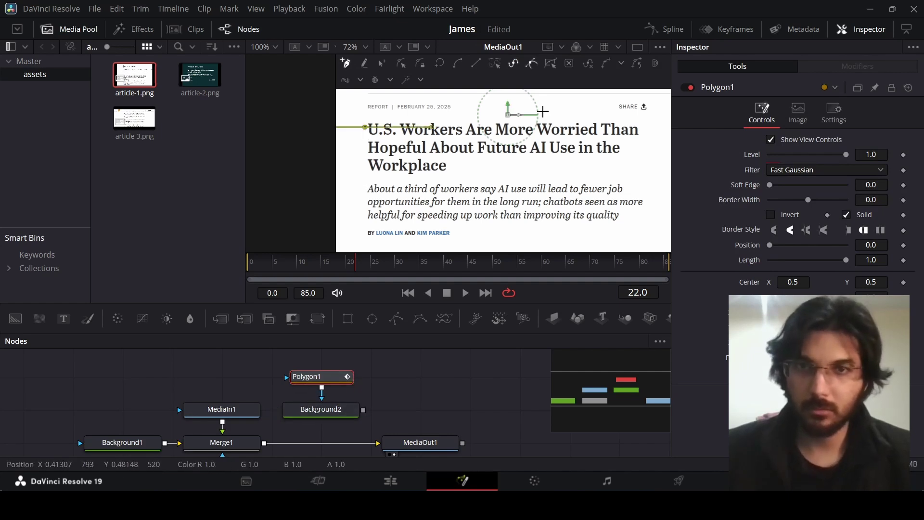
pyautogui.click(644, 130)
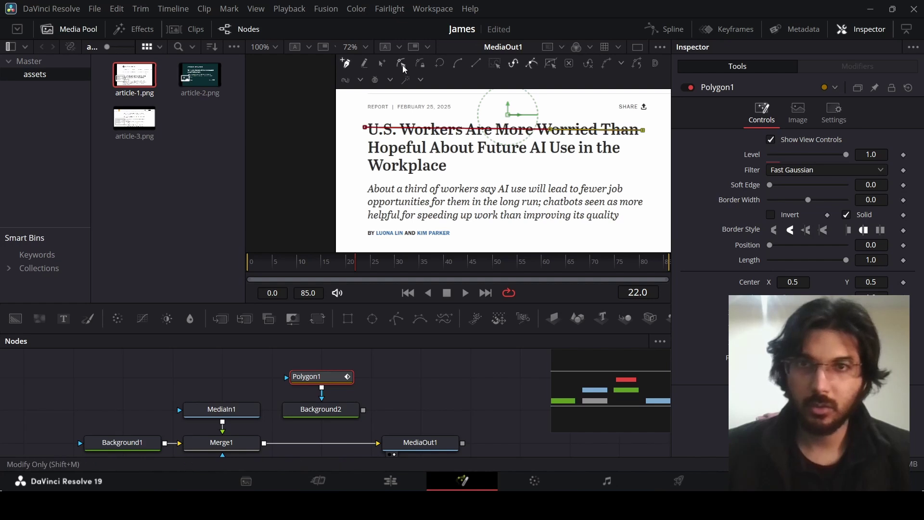
pyautogui.click(367, 129)
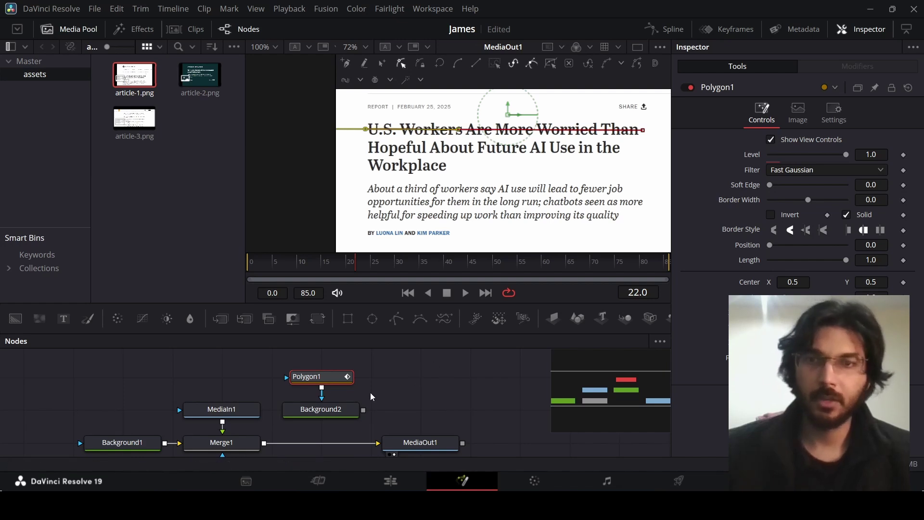
# Set the Polygon1 border width to 0.02 and give its line flat ends
pyautogui.click(872, 200)
pyautogui.write('0.02')
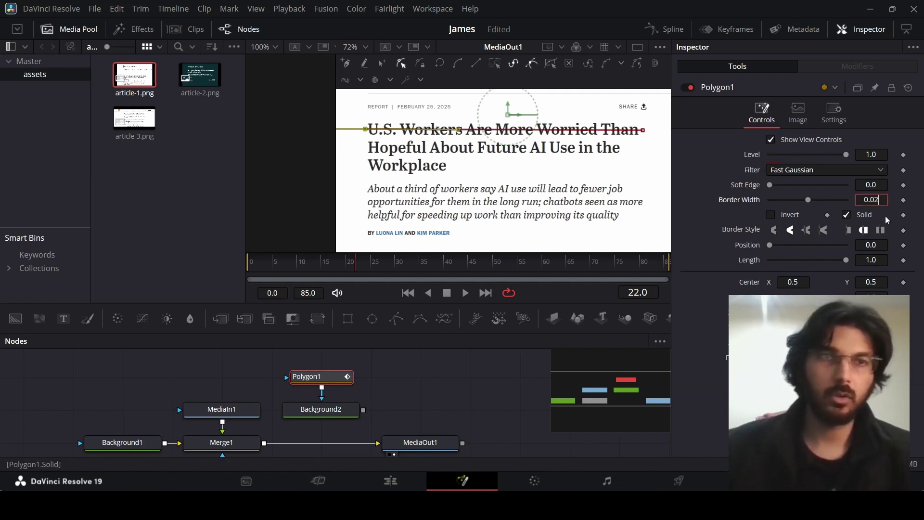
pyautogui.click(849, 230)
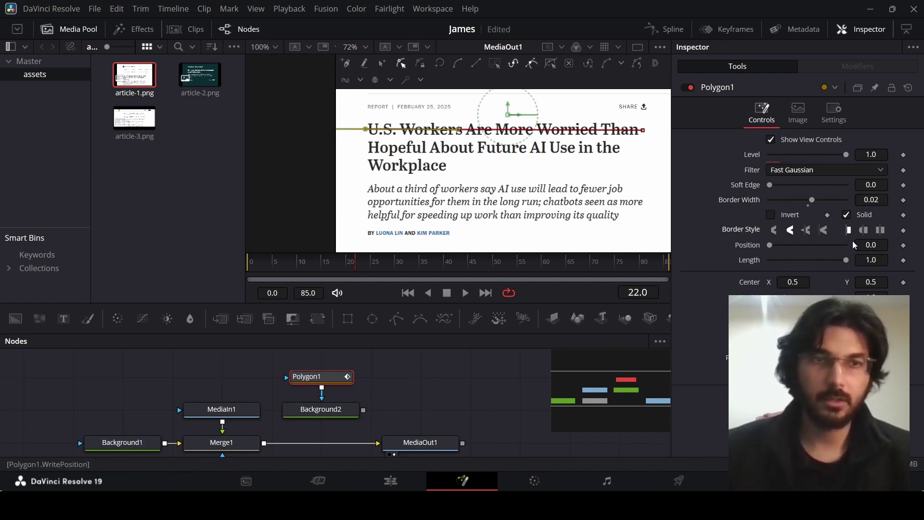
# Merge Background2 over the Merge1 output and set the new merge's apply mode to Darken
pyautogui.moveTo(364, 410); pyautogui.dragTo(266, 443)
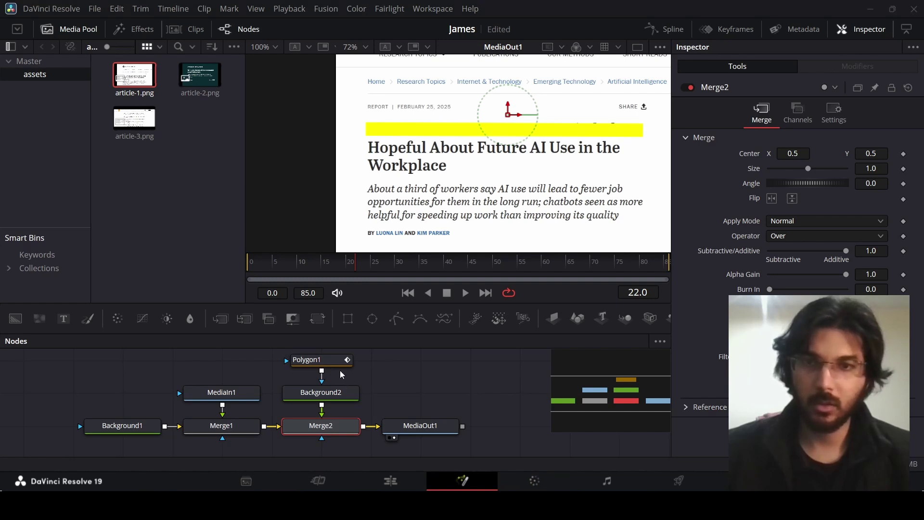
pyautogui.click(788, 220)
pyautogui.click(801, 283)
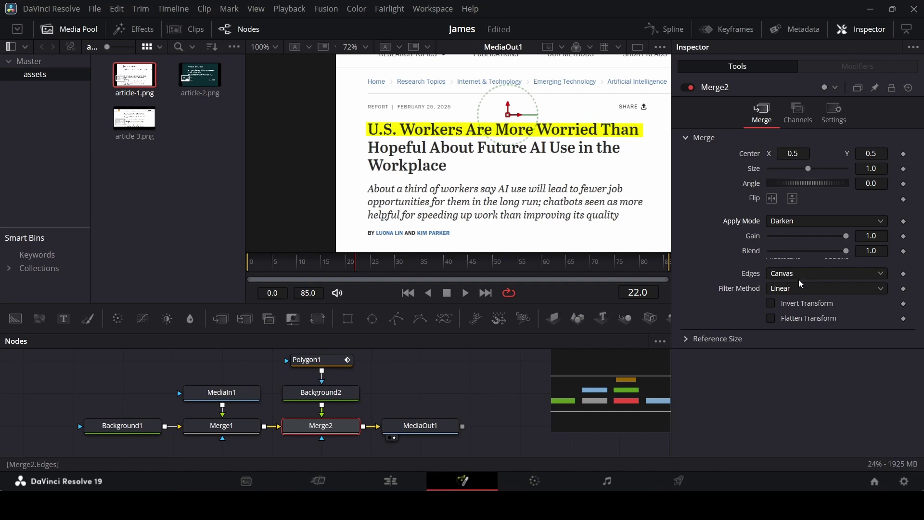
# Duplicate the Polygon1 node and connect the copy into Polygon1
pyautogui.scroll(3, 442, 360)
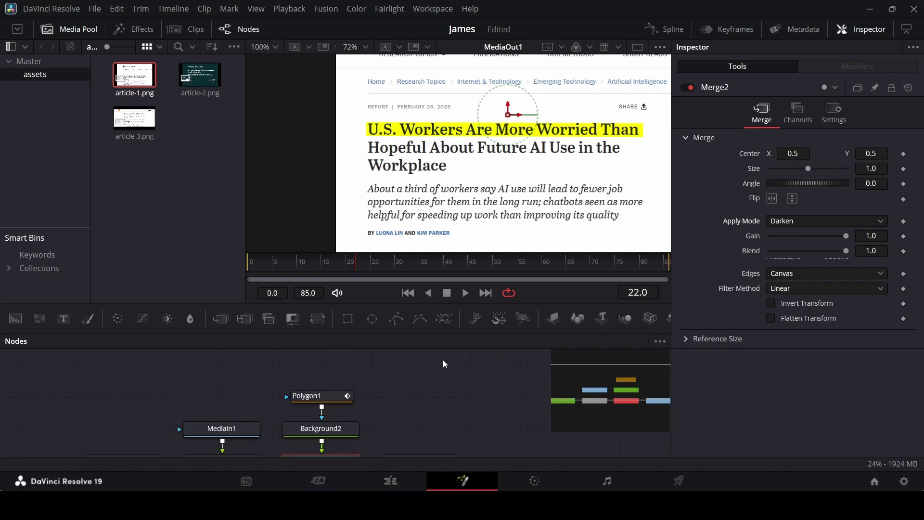
pyautogui.click(320, 432)
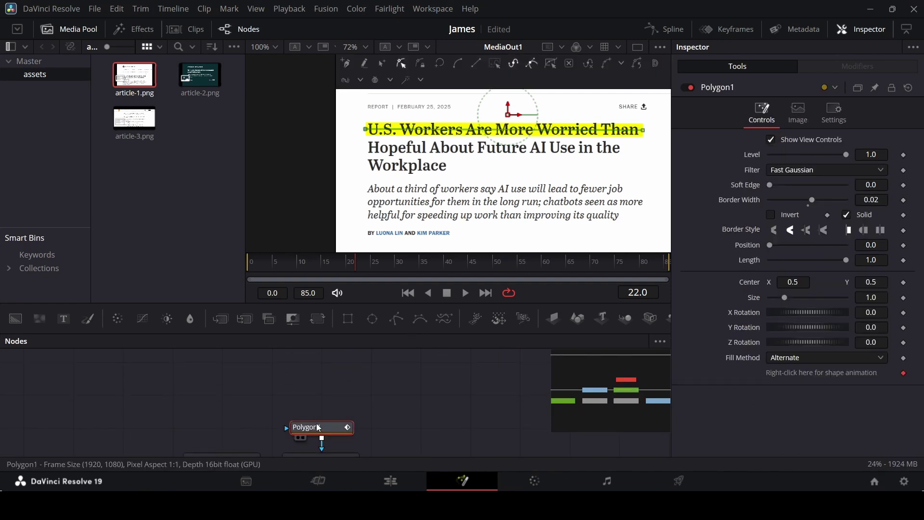
pyautogui.click(414, 408)
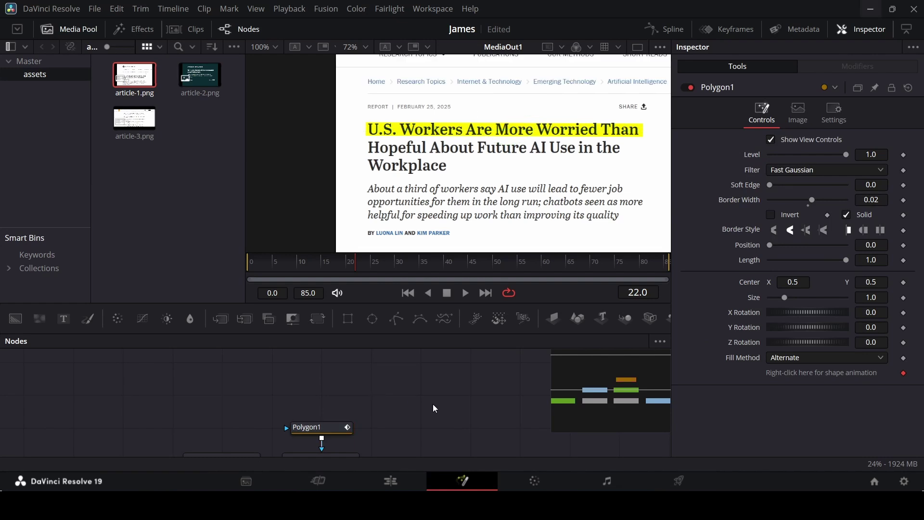
pyautogui.hotkey('ctrl', 'v')
pyautogui.click(509, 421)
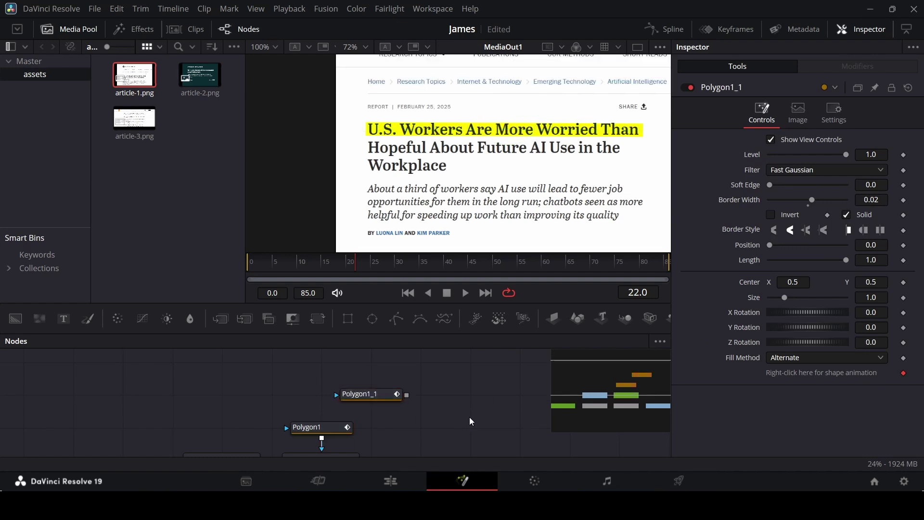
pyautogui.moveTo(387, 396); pyautogui.dragTo(327, 435)
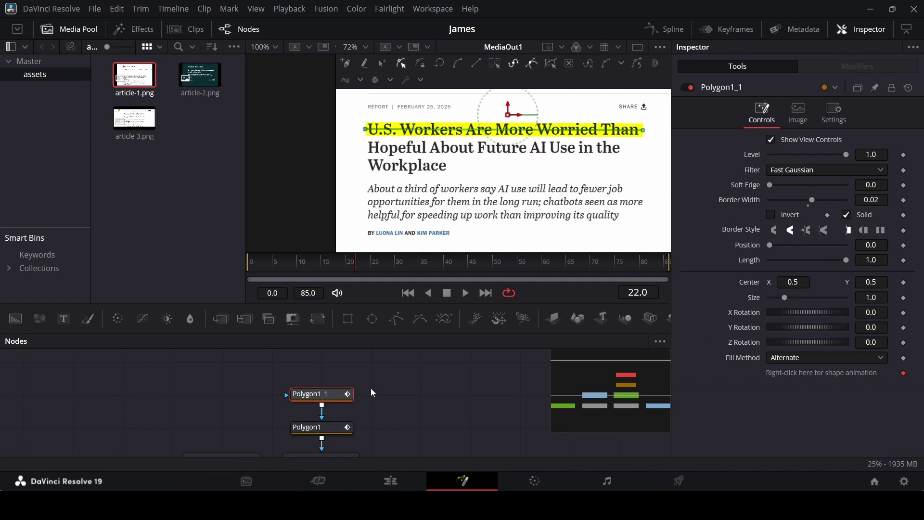
# Move the copied polygon down onto "Hopeful About Future AI Use in the", center Y about 0.452, and shorten its right end to the text
pyautogui.moveTo(509, 109); pyautogui.dragTo(510, 128)
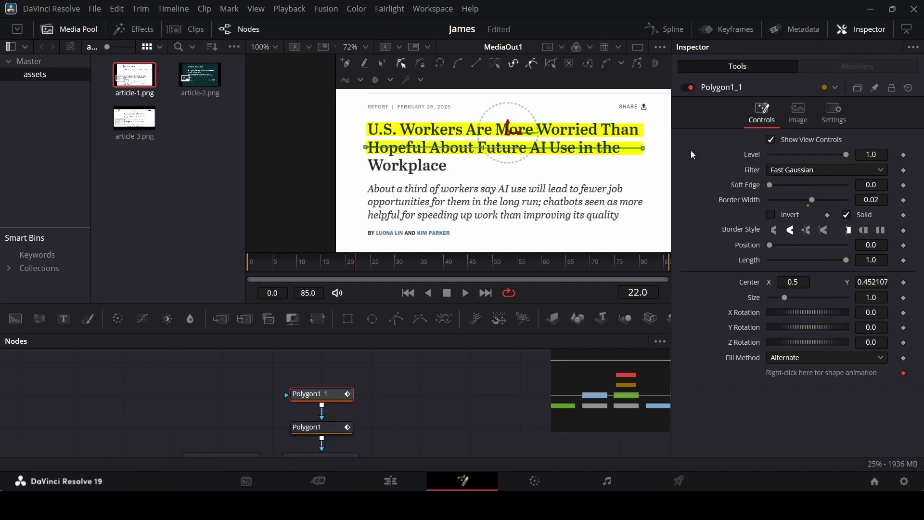
pyautogui.click(643, 148)
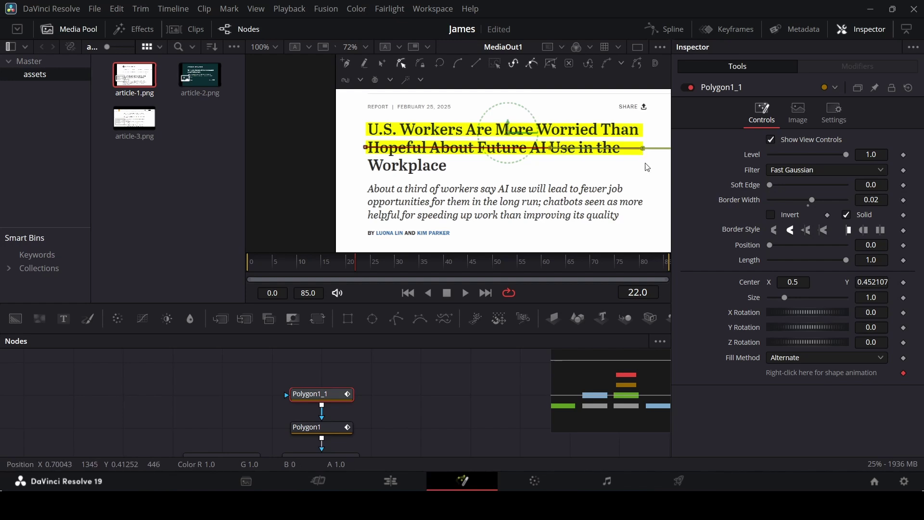
pyautogui.moveTo(644, 152); pyautogui.dragTo(623, 150)
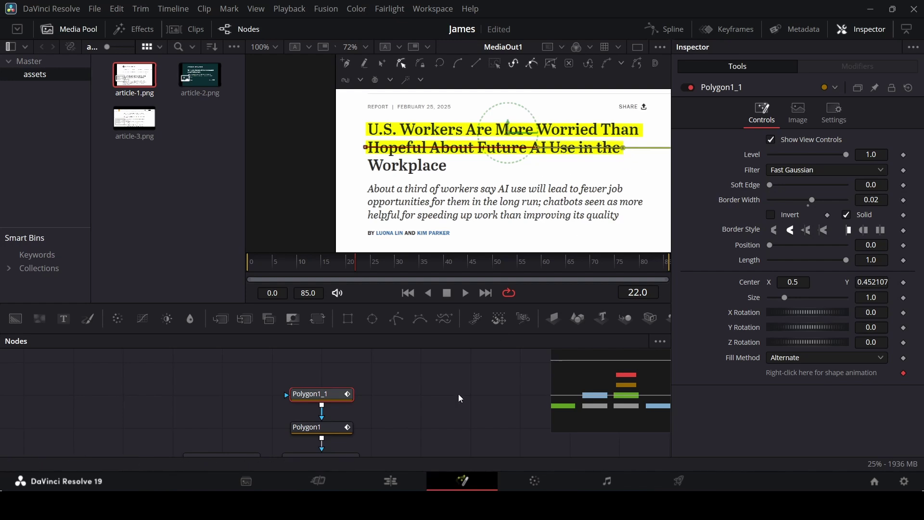
# Paste another copy of the polygon mask and connect it into Polygon1_1
pyautogui.click(433, 384)
pyautogui.click(333, 399)
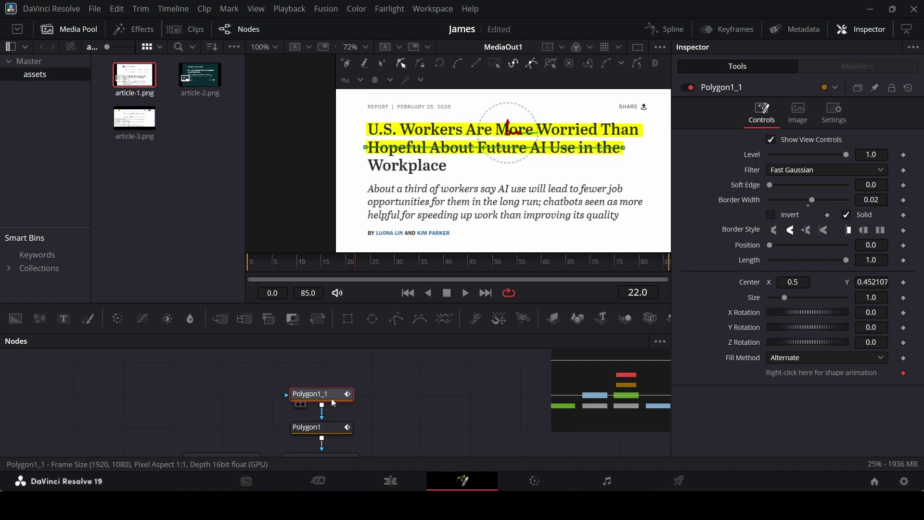
pyautogui.hotkey('ctrl', 'v')
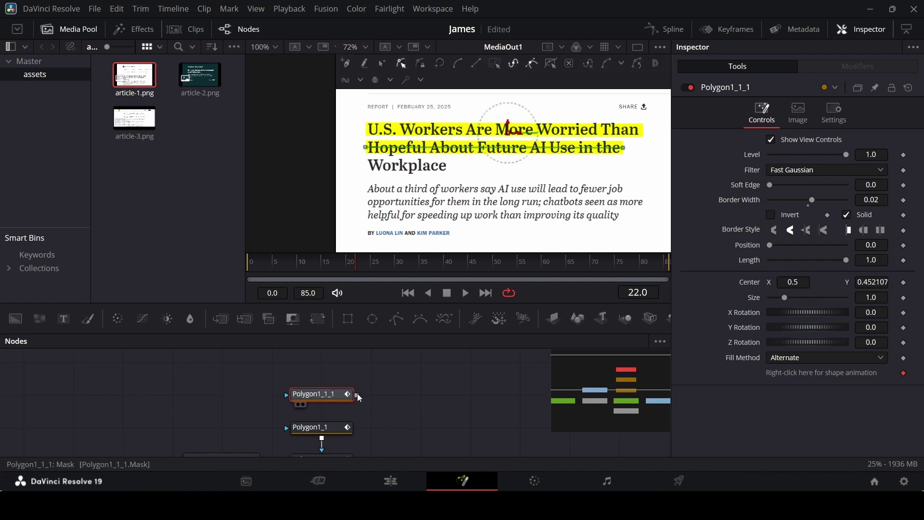
pyautogui.moveTo(356, 395); pyautogui.dragTo(347, 427)
pyautogui.scroll(-2, 420, 406)
pyautogui.scroll(1, 418, 406)
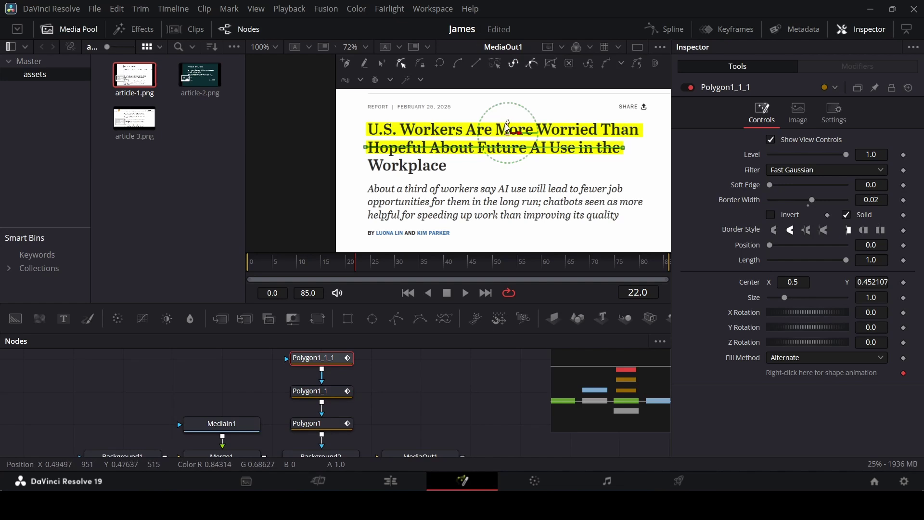
# Move the new polygon down onto "Workplace", center Y about 0.406, and shorten its right end to the word
pyautogui.moveTo(508, 129); pyautogui.dragTo(509, 145)
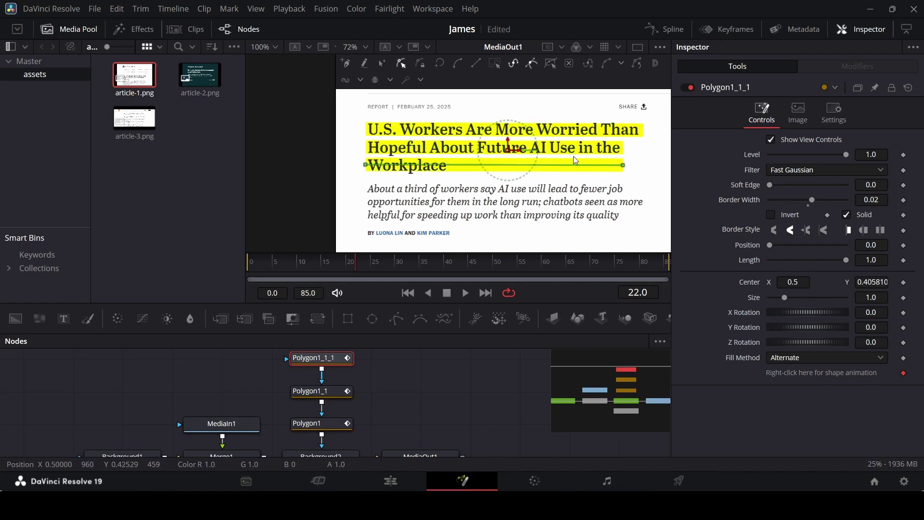
pyautogui.moveTo(623, 165); pyautogui.dragTo(451, 169)
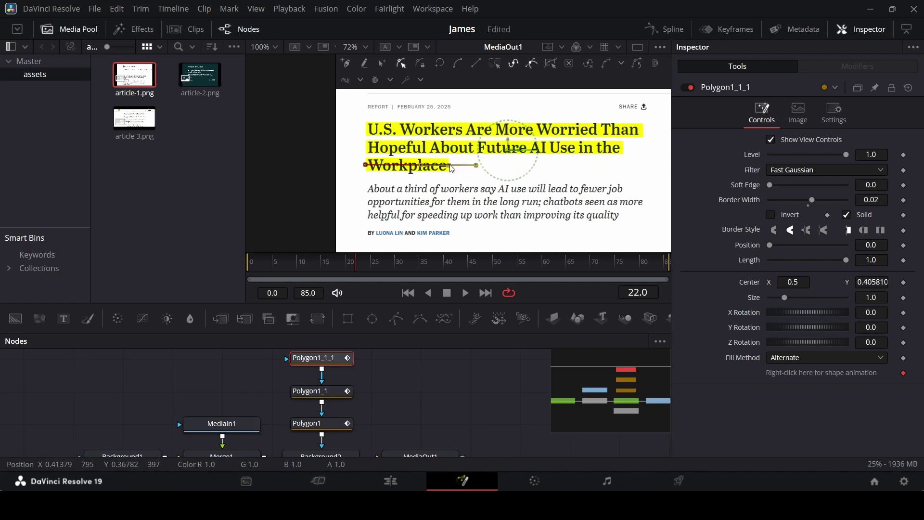
pyautogui.click(455, 361)
pyautogui.scroll(-1, 517, 179)
pyautogui.scroll(-2, 525, 149)
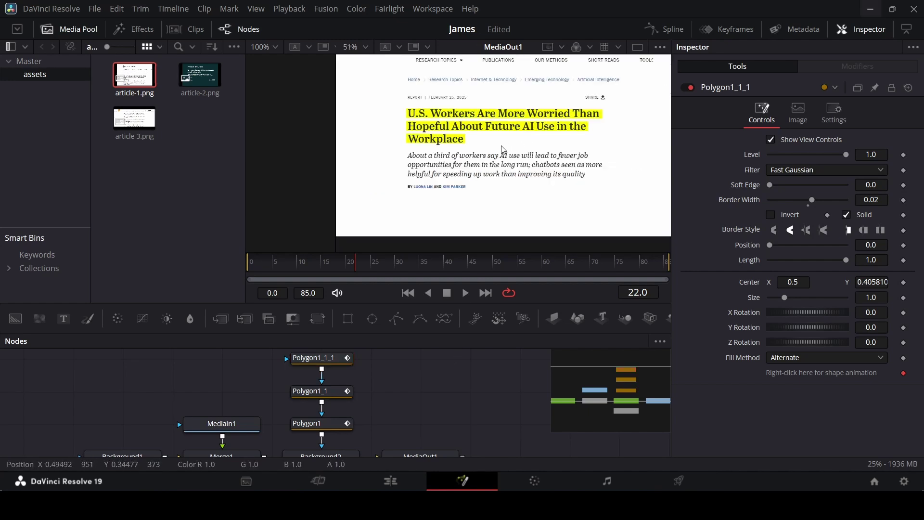
# Line up Merge2 between Merge1 and MediaOut1, with Background2 and the polygon chain above it
pyautogui.scroll(-2, 417, 389)
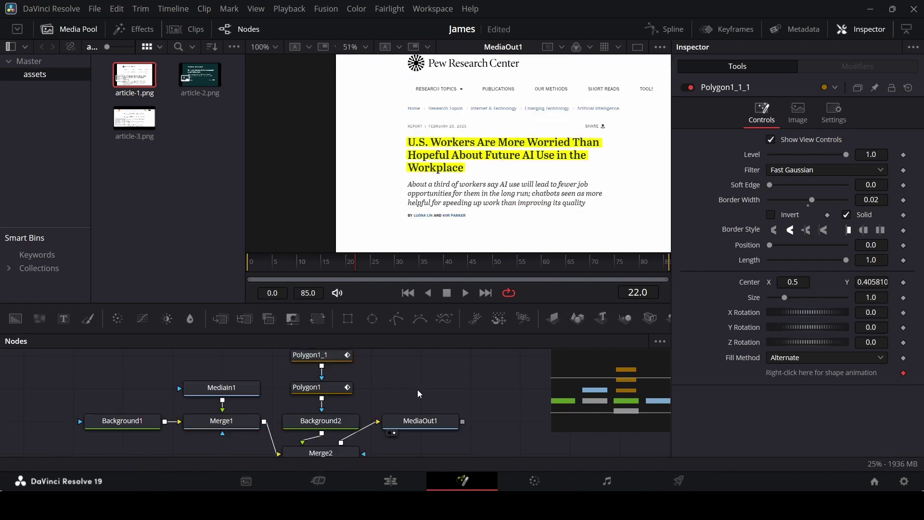
pyautogui.scroll(-2, 353, 377)
pyautogui.scroll(2, 351, 415)
pyautogui.moveTo(331, 453); pyautogui.dragTo(341, 354)
pyautogui.click(396, 382)
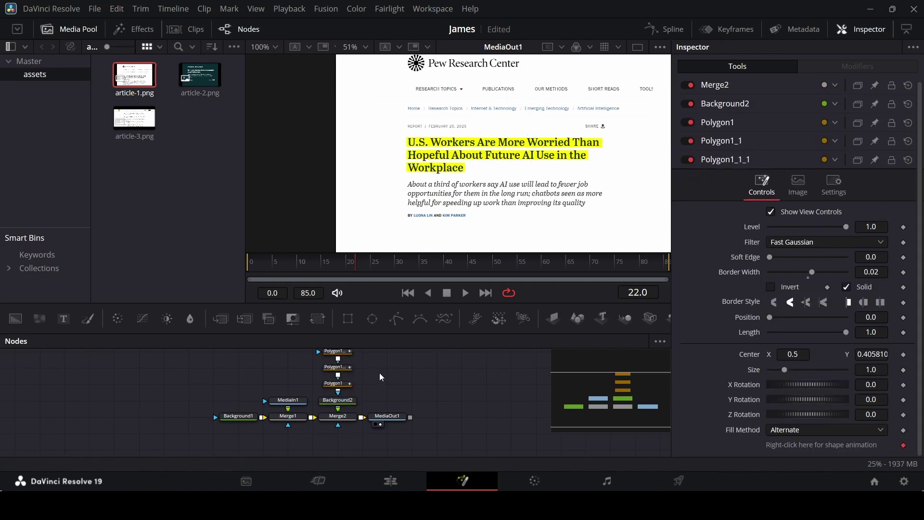
pyautogui.scroll(3, 379, 372)
# Keyframe Polygon1's Length from 0 at frame 0 to 1.0 at frame 20 and play the animation
pyautogui.click(331, 398)
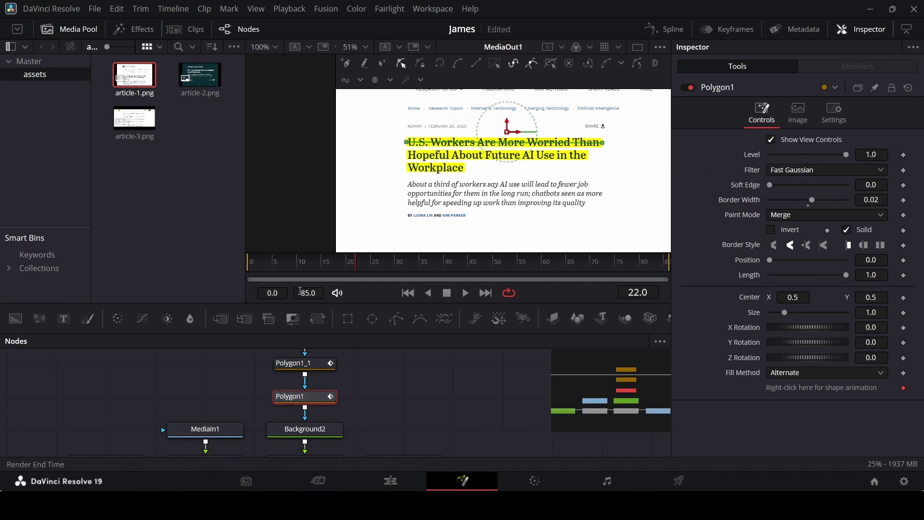
pyautogui.moveTo(327, 265); pyautogui.dragTo(276, 269)
pyautogui.click(903, 274)
pyautogui.moveTo(238, 272); pyautogui.dragTo(212, 276)
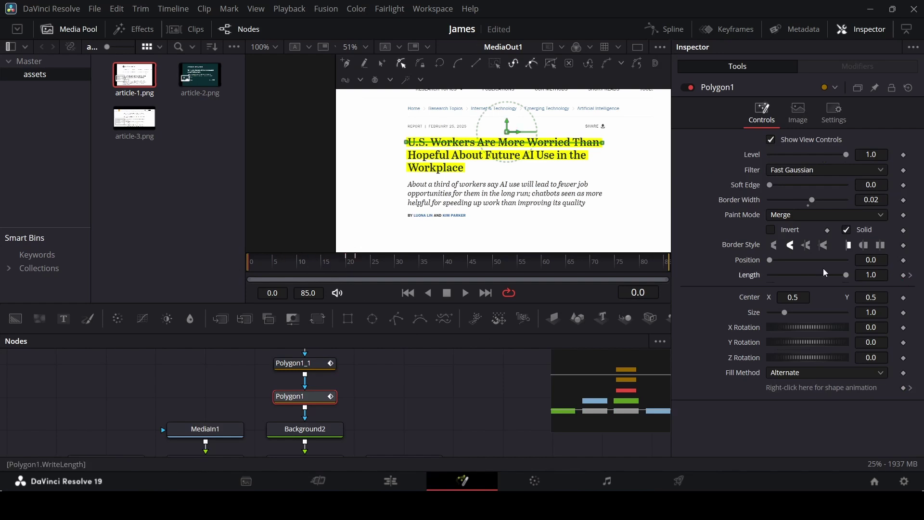
pyautogui.click(447, 358)
pyautogui.press('space')
pyautogui.press('space')
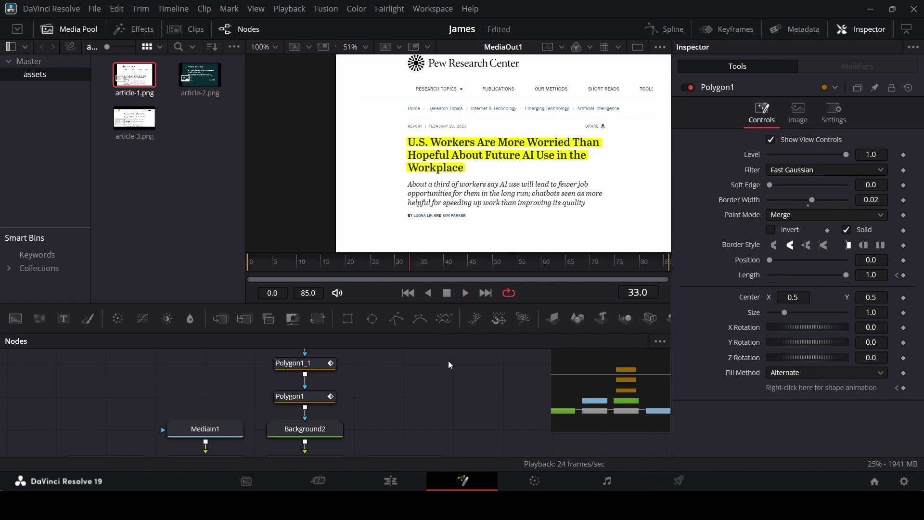
# Keyframe Polygon1_1's Length from 0 at frame 20 to 1.0 at frame 38
pyautogui.click(316, 368)
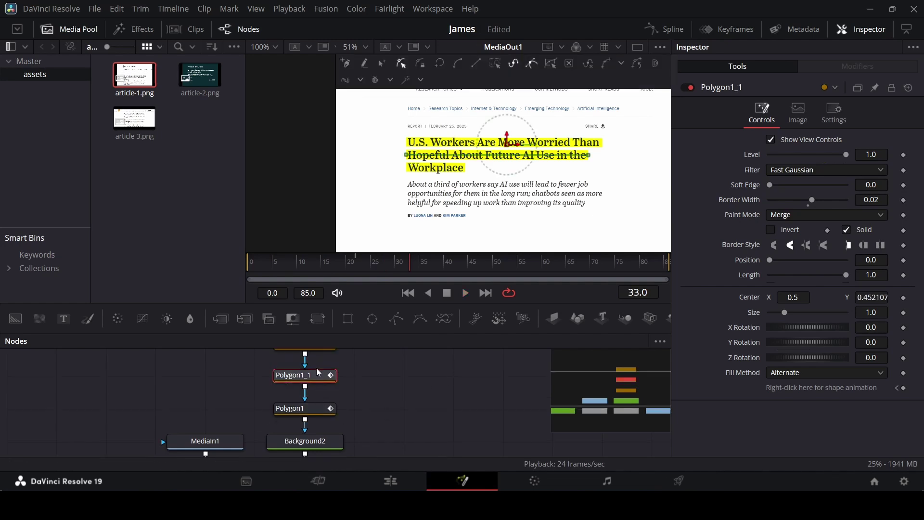
pyautogui.click(346, 267)
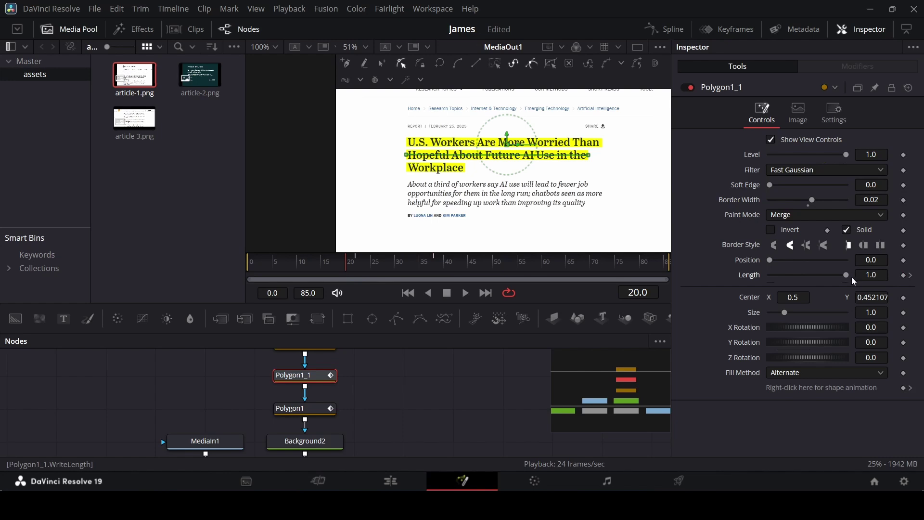
pyautogui.moveTo(846, 275); pyautogui.dragTo(734, 284)
pyautogui.moveTo(297, 271); pyautogui.dragTo(451, 270)
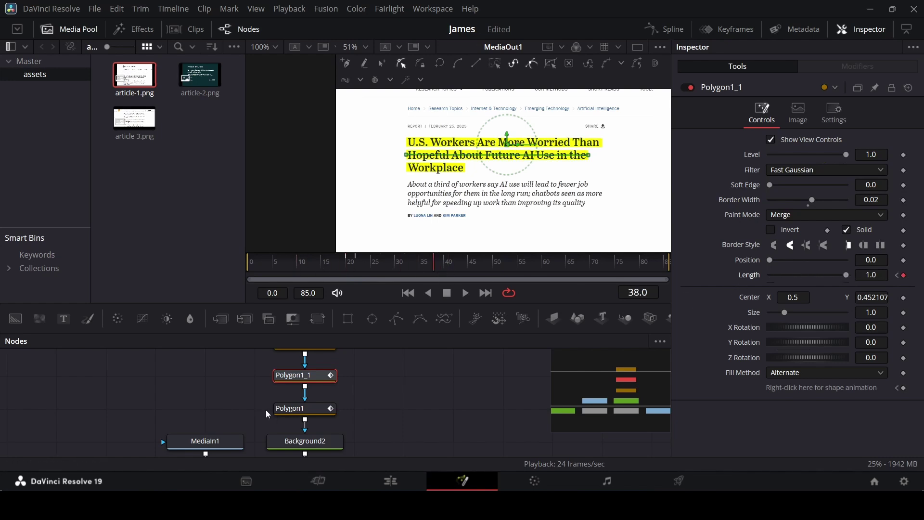
# Keyframe Polygon1_1_1's Length from 0 at frame 38 to 1.0 at frame 45, and play the animation from the start
pyautogui.scroll(2, 270, 409)
pyautogui.click(313, 380)
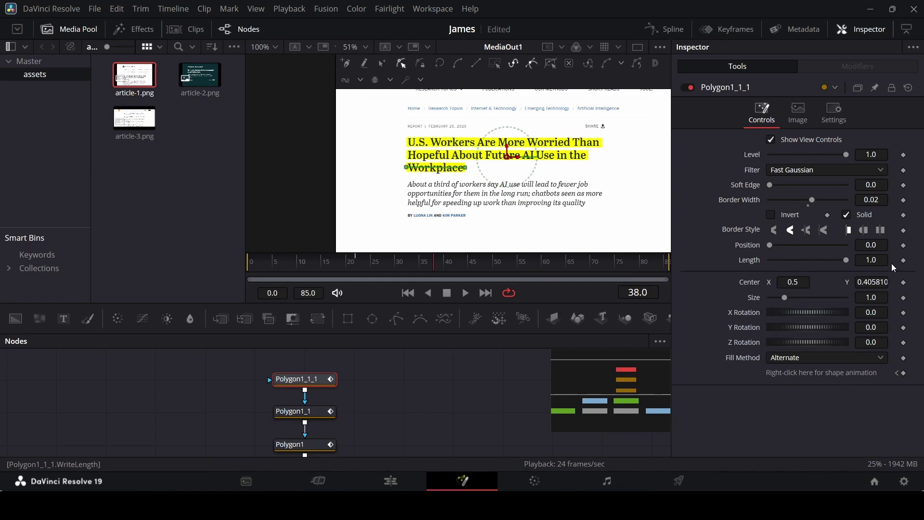
pyautogui.click(904, 262)
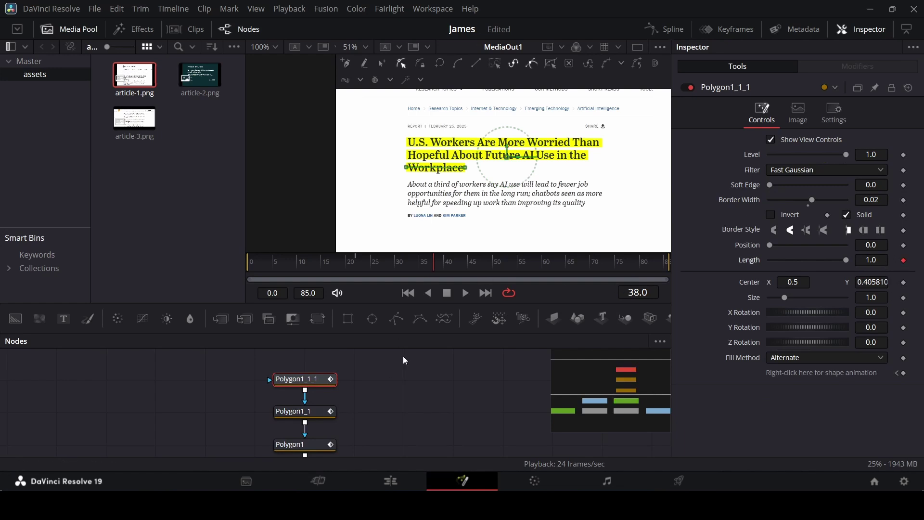
pyautogui.moveTo(846, 259); pyautogui.dragTo(610, 276)
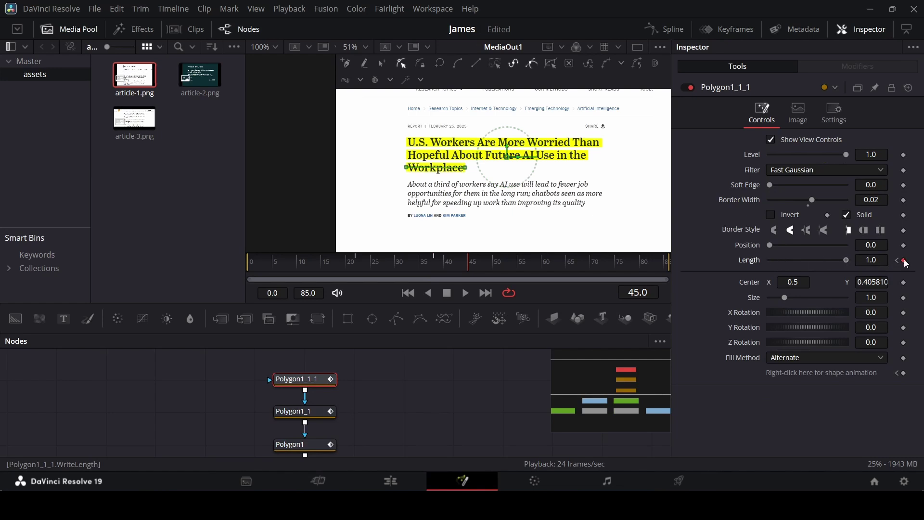
pyautogui.click(362, 267)
pyautogui.moveTo(325, 270); pyautogui.dragTo(248, 267)
pyautogui.click(484, 371)
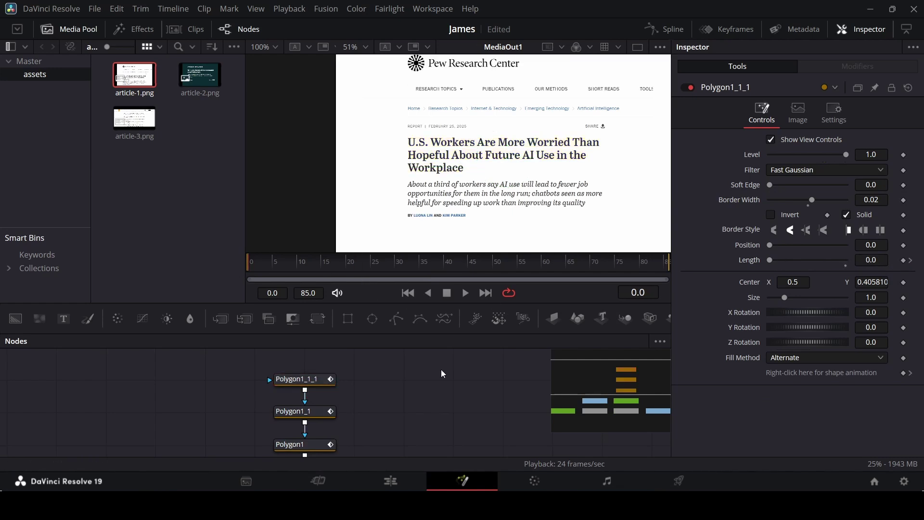
pyautogui.press('space')
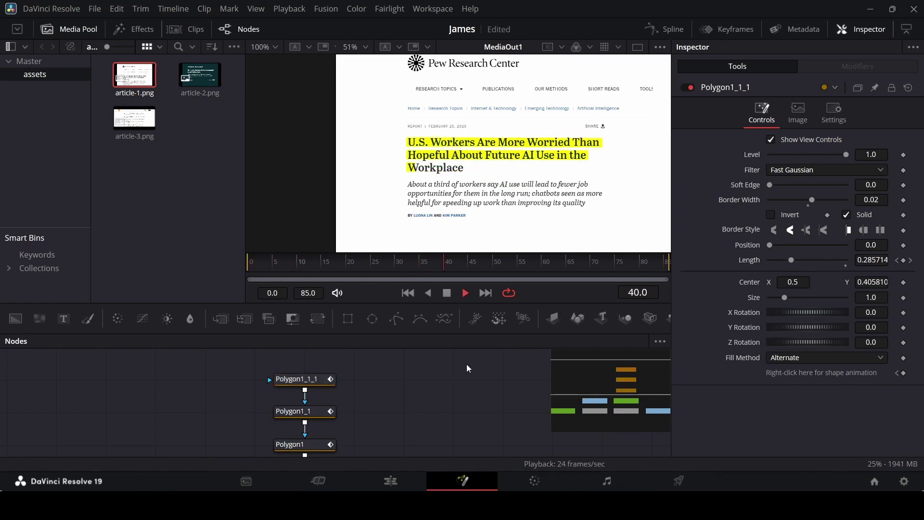
pyautogui.press('space')
# Show all three polygons in the Spline editor, select their Length keyframes and smooth the curves
pyautogui.click(666, 29)
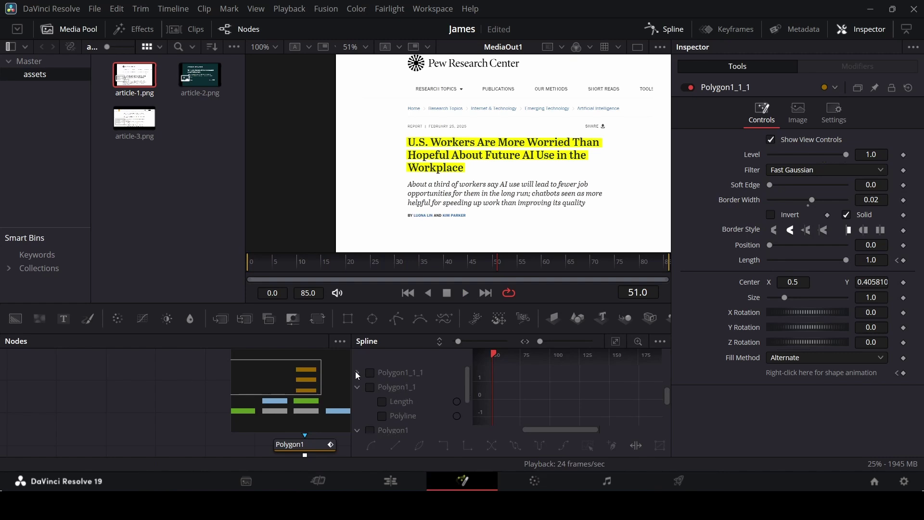
pyautogui.click(370, 373)
pyautogui.click(370, 386)
pyautogui.click(369, 401)
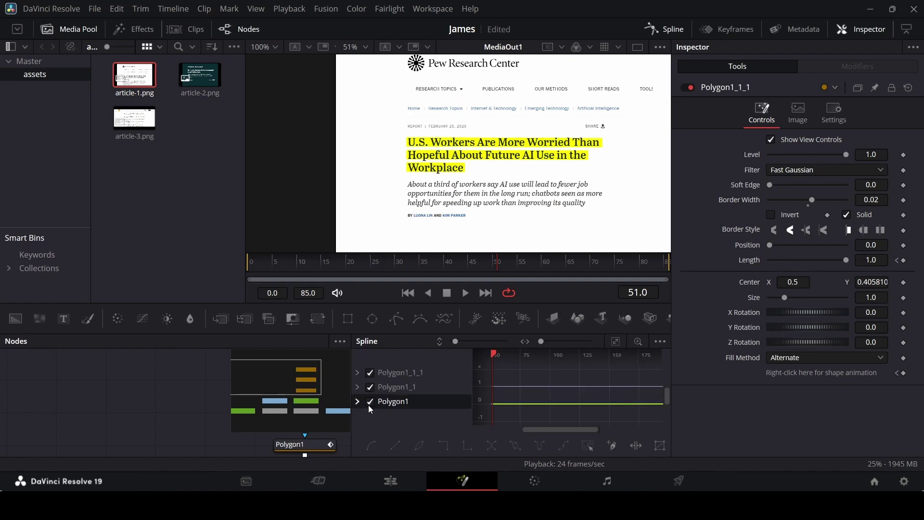
pyautogui.moveTo(605, 353); pyautogui.dragTo(479, 405)
pyautogui.moveTo(536, 421); pyautogui.dragTo(657, 367)
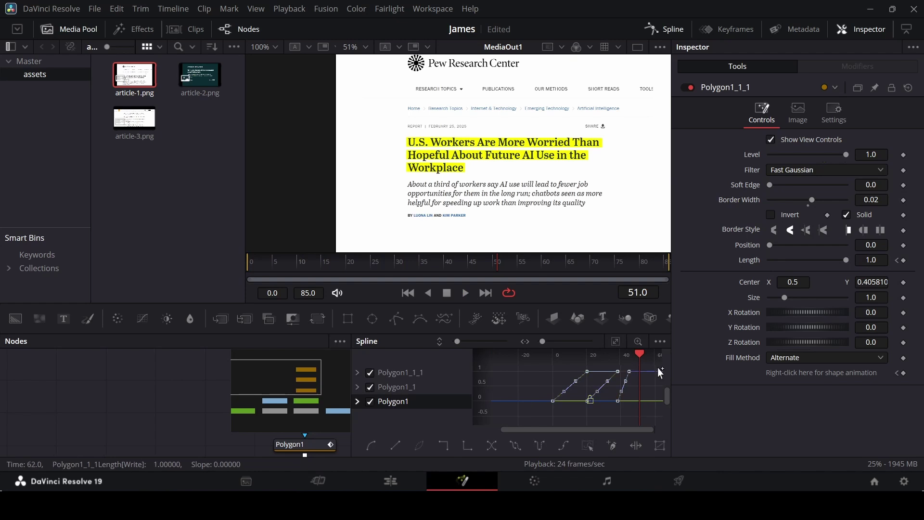
pyautogui.hotkey('shift', 's')
# Play the eased highlight animation from frame 0 and close the Spline editor
pyautogui.press('Home')
pyautogui.press('space')
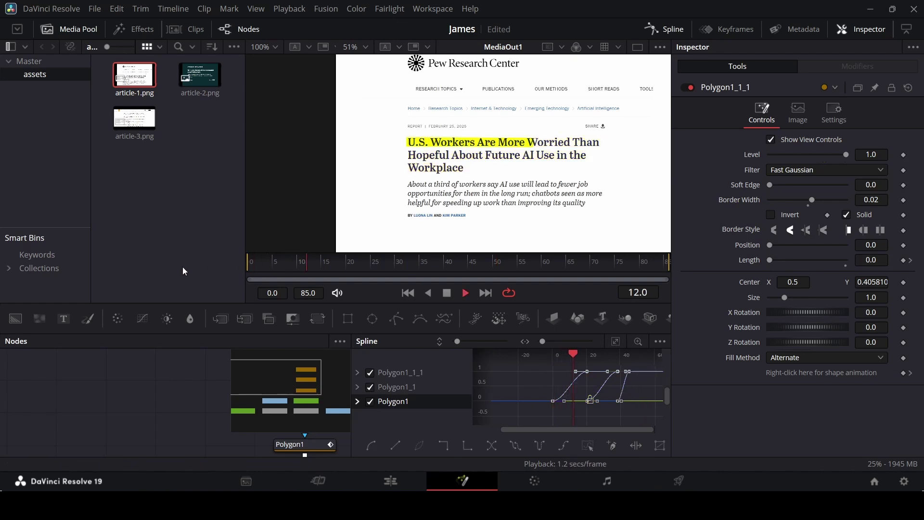
pyautogui.press('space')
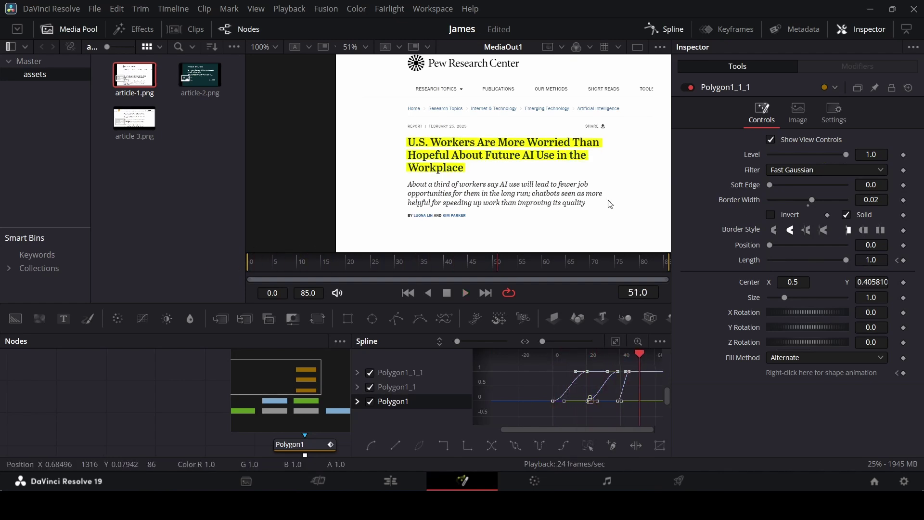
pyautogui.click(659, 37)
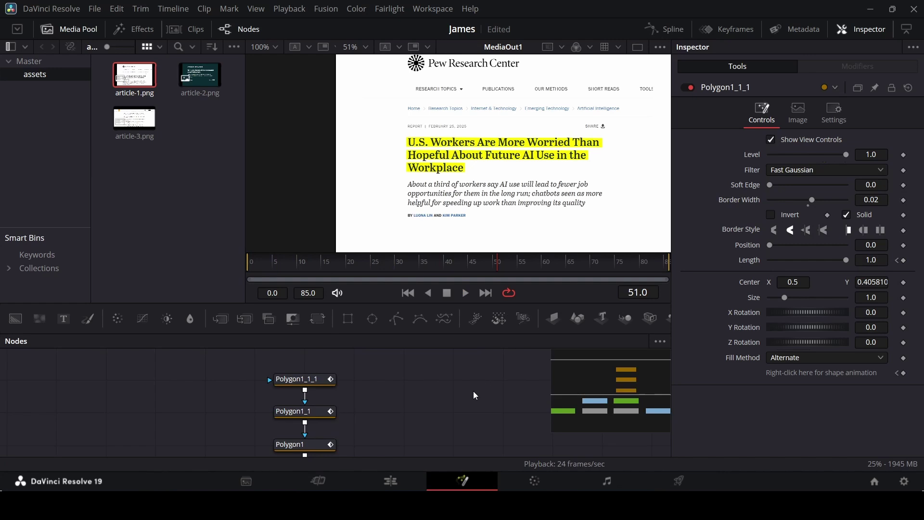
# Move MediaOut1 farther from Merge2 to make room for more nodes between them
pyautogui.scroll(-2, 472, 391)
pyautogui.moveTo(424, 439); pyautogui.dragTo(573, 439)
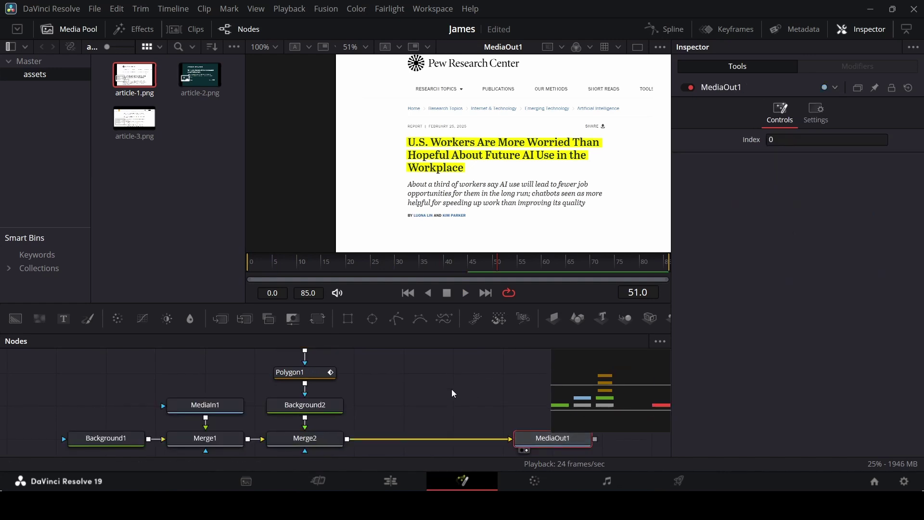
pyautogui.click(454, 393)
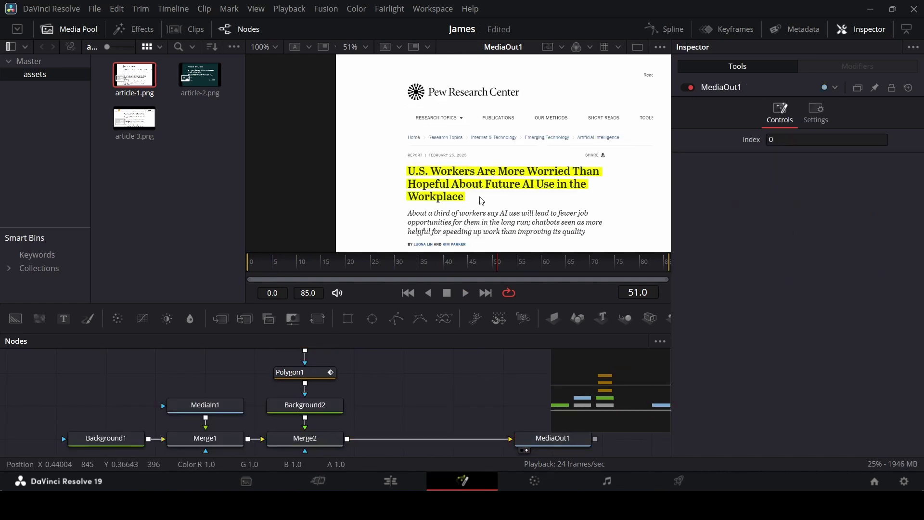
pyautogui.scroll(-2, 486, 214)
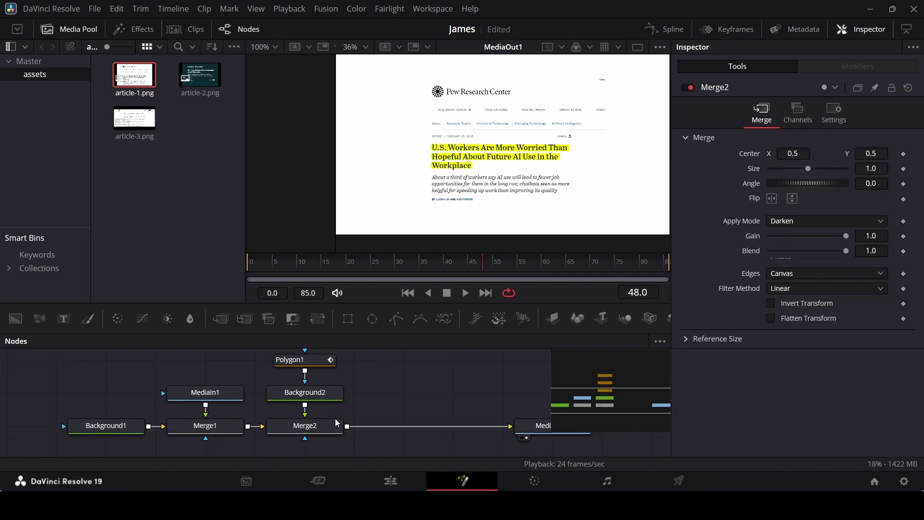
pyautogui.click(314, 427)
pyautogui.click(316, 320)
pyautogui.moveTo(405, 428); pyautogui.dragTo(455, 398)
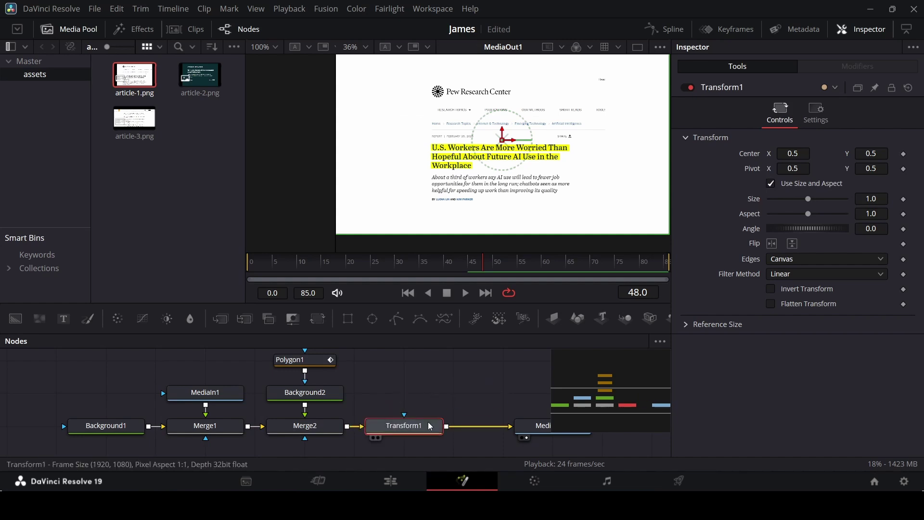
pyautogui.hotkey('ctrl', 'z')
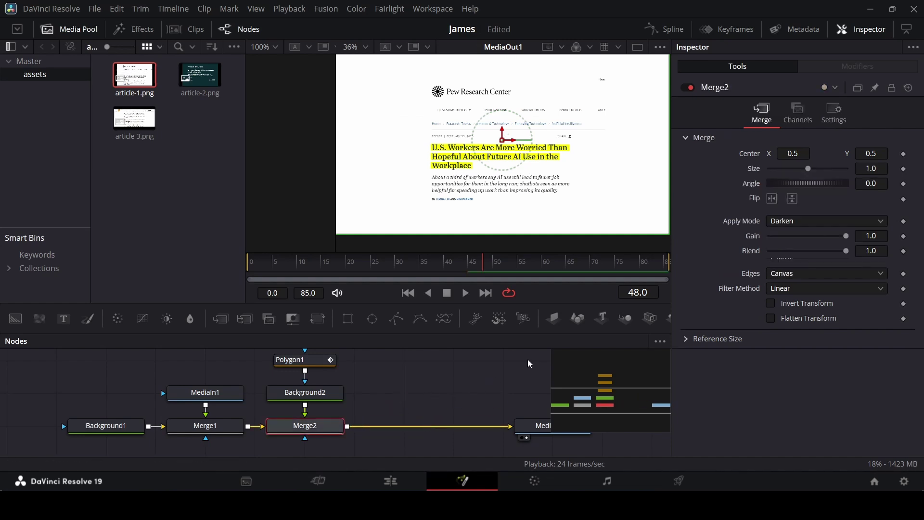
# Add an Image Plane 3D after Merge2, followed by a Renderer 3D connected to MediaOut1
pyautogui.click(552, 318)
pyautogui.moveTo(508, 426); pyautogui.dragTo(406, 432)
pyautogui.hotkey('shift', 'space')
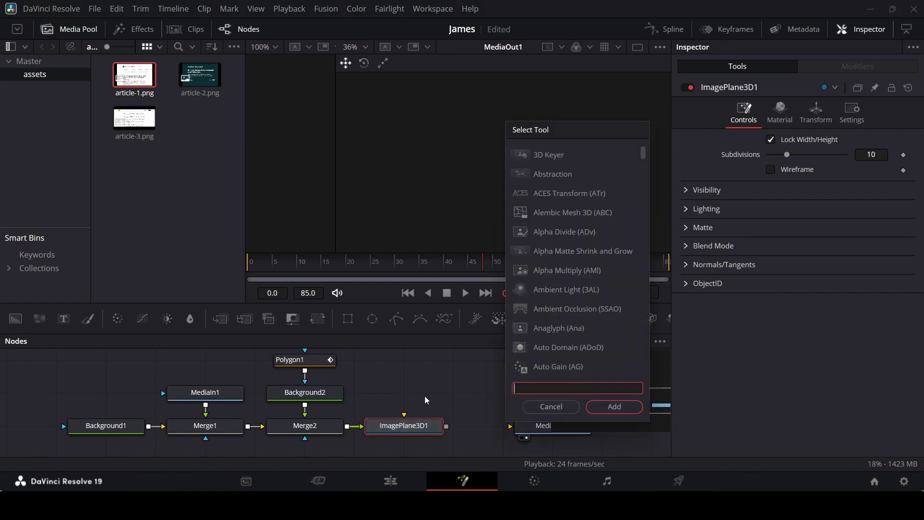
pyautogui.write('ren')
pyautogui.press('Return')
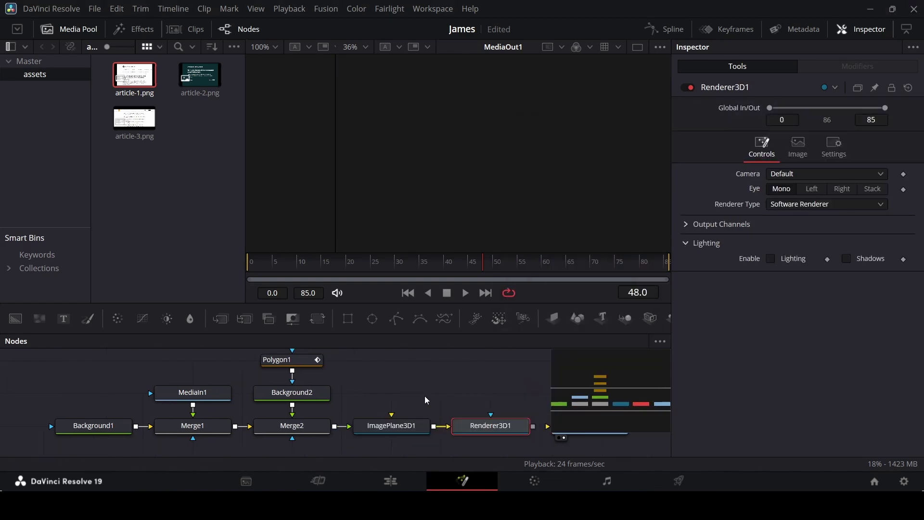
pyautogui.click(603, 402)
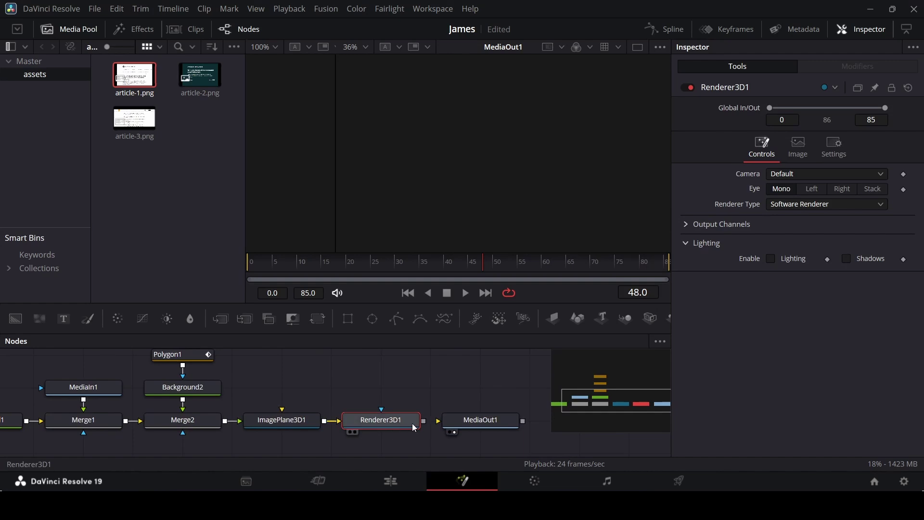
# Set the Z translation of ImagePlane3D1 to 1.45 so the highlighted article fills the frame
pyautogui.click(251, 425)
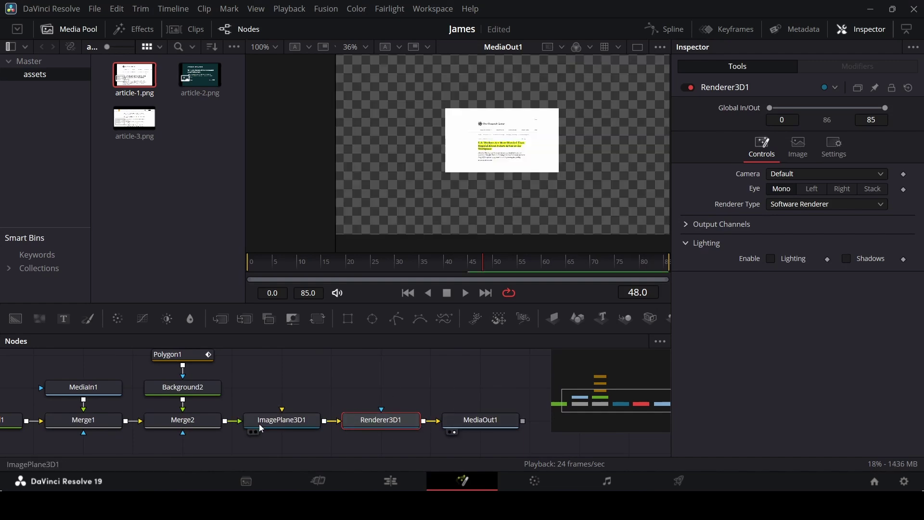
pyautogui.click(815, 116)
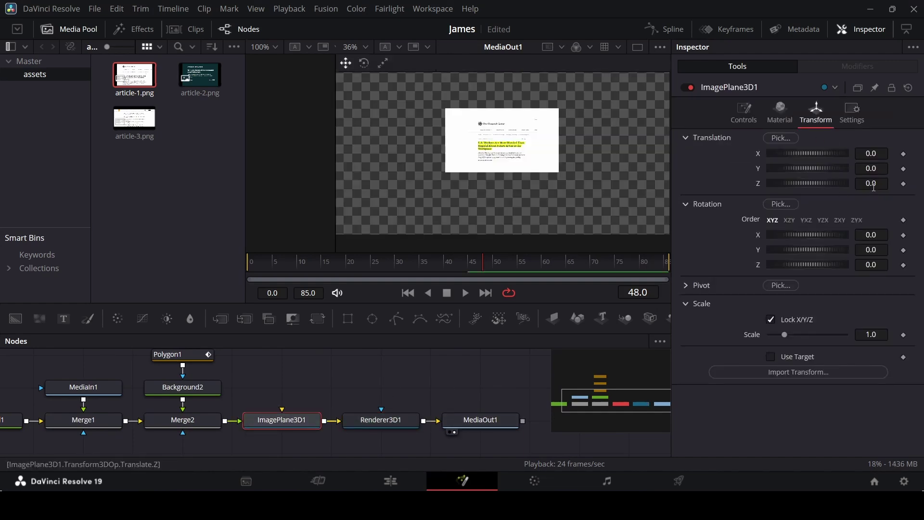
pyautogui.moveTo(871, 183); pyautogui.dragTo(919, 184)
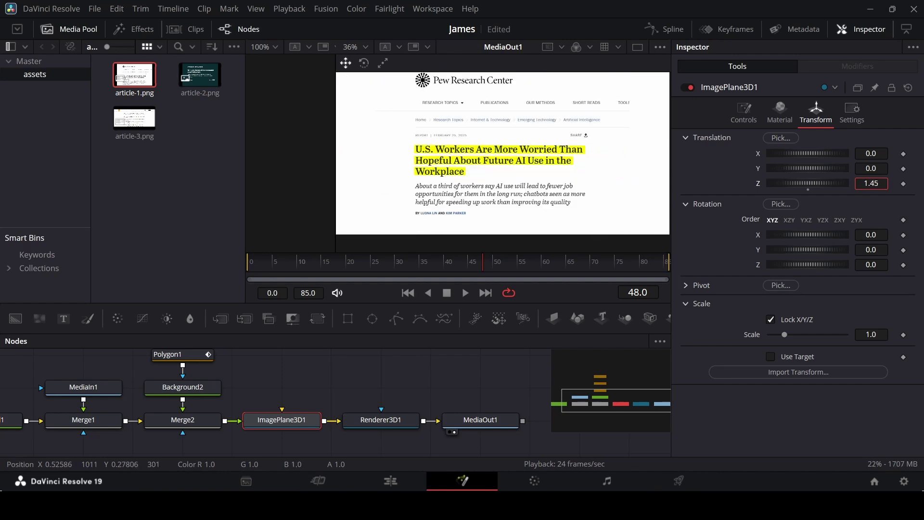
# At frame 0, keyframe the X, Y and Z translation and rotation of ImagePlane3D1
pyautogui.moveTo(309, 270); pyautogui.dragTo(206, 274)
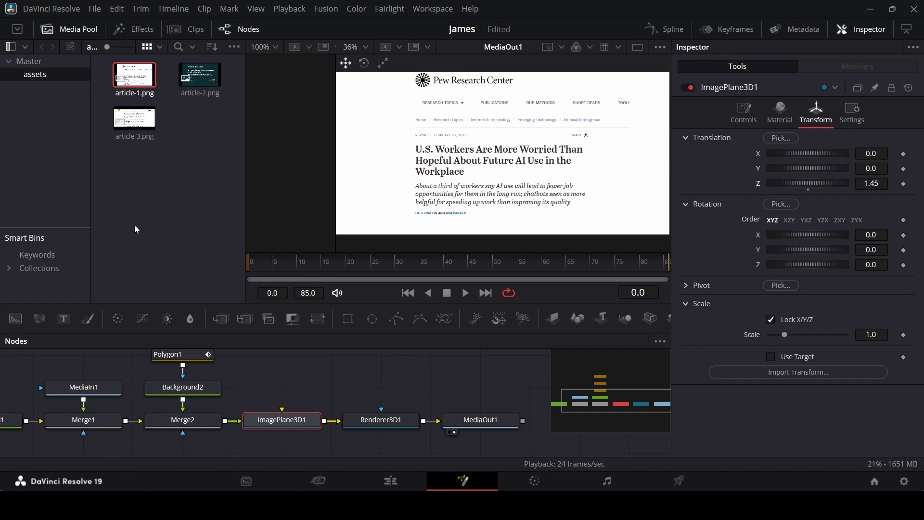
pyautogui.click(904, 154)
pyautogui.click(903, 169)
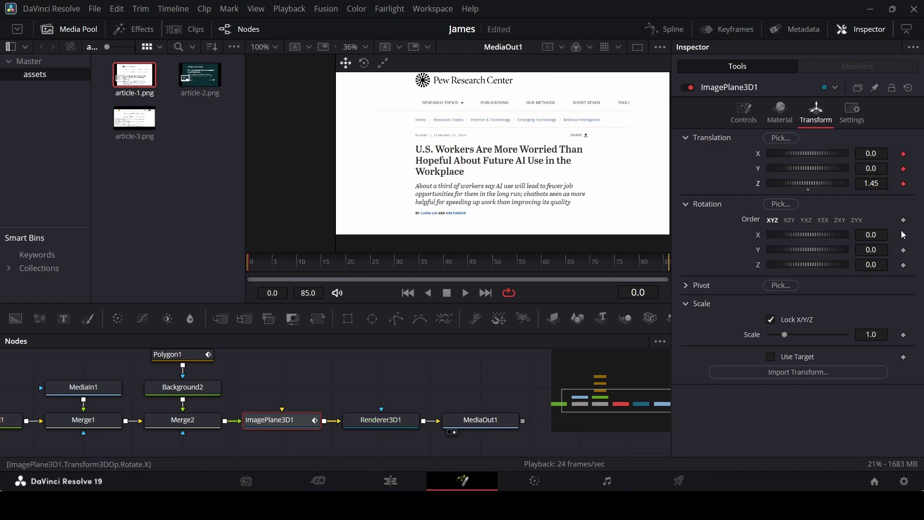
pyautogui.click(903, 265)
# At frame 85, set the image plane's X rotation to -24 and Y translation to about 0.02, and play the animation
pyautogui.moveTo(308, 262); pyautogui.dragTo(667, 263)
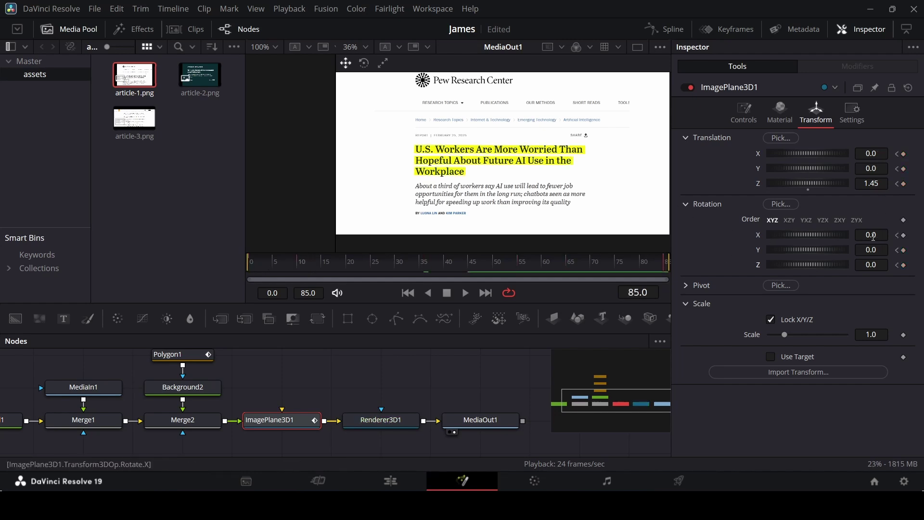
pyautogui.moveTo(873, 236); pyautogui.dragTo(840, 236)
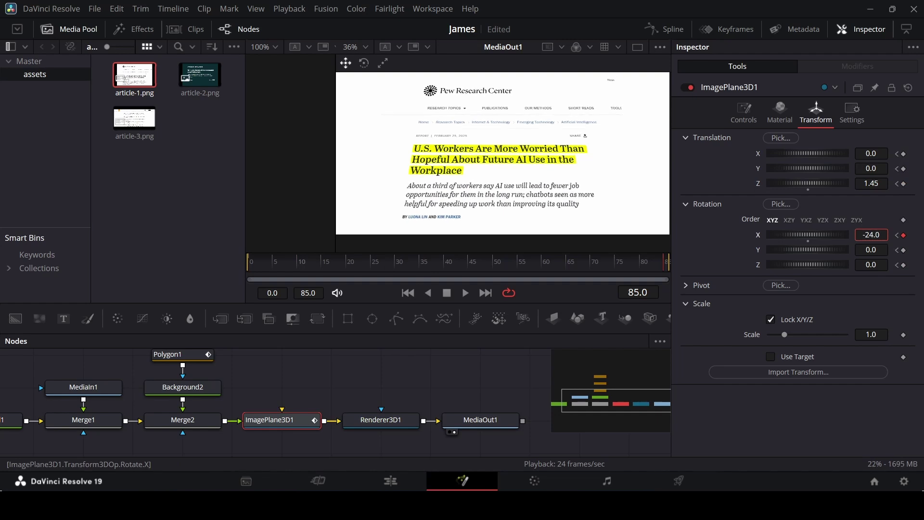
pyautogui.moveTo(871, 249); pyautogui.dragTo(876, 249)
pyautogui.hotkey('ctrl', 'z')
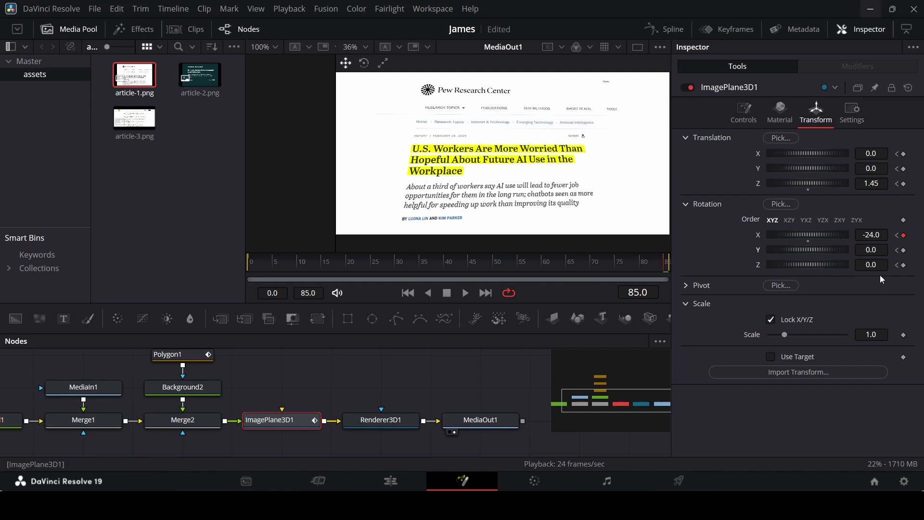
pyautogui.moveTo(866, 169); pyautogui.dragTo(868, 166)
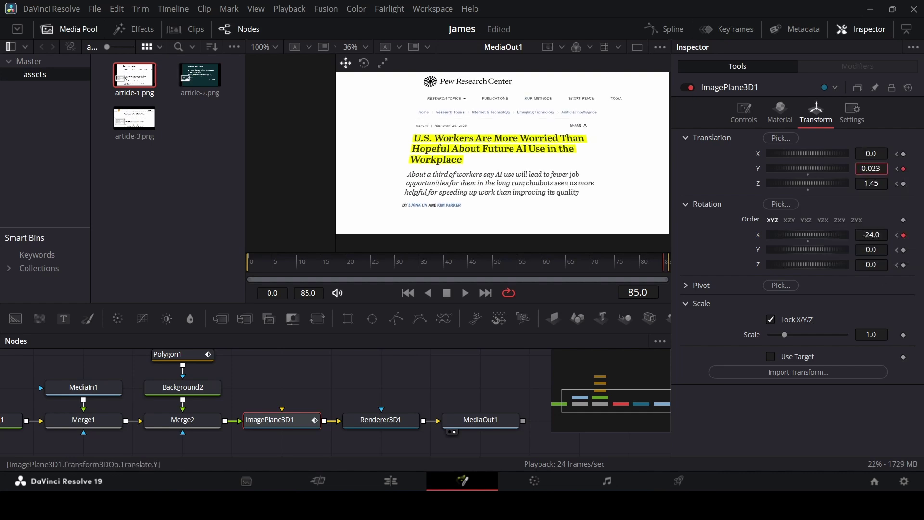
pyautogui.press('space')
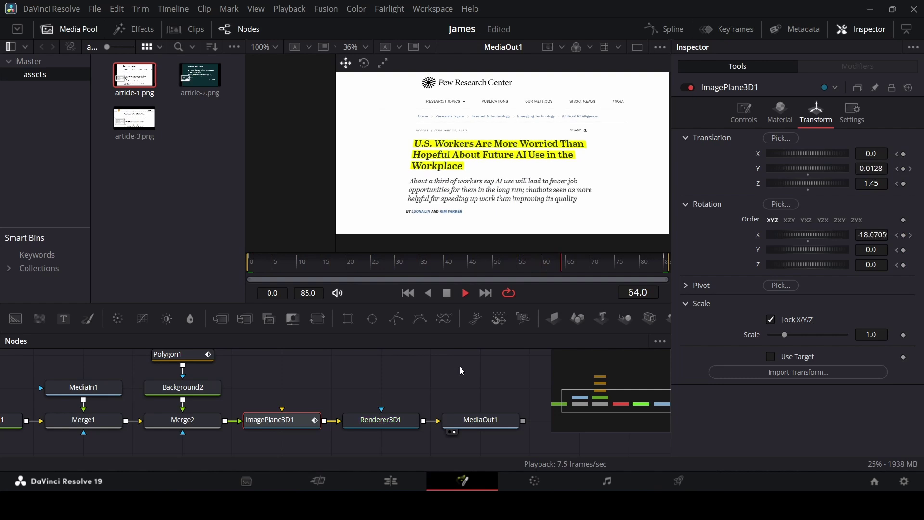
pyautogui.press('space')
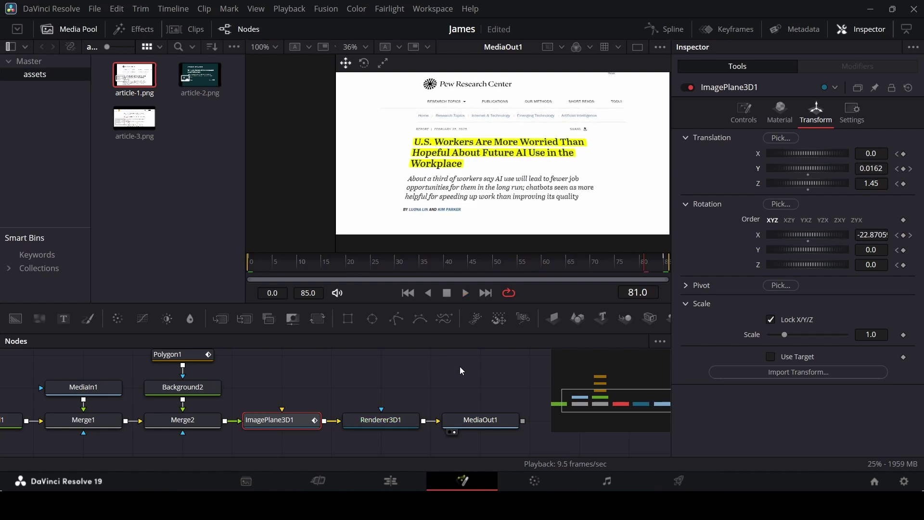
# Switch to the Edit page and play the finished first-article example from the start of the long adjustment clip on Video 3
pyautogui.hotkey('shift', '4')
pyautogui.hscroll(-3, 539, 347)
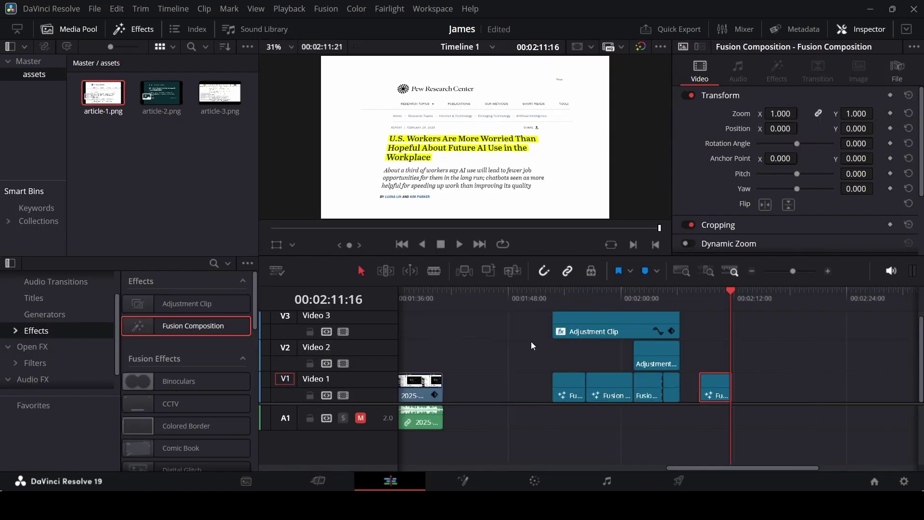
pyautogui.click(552, 291)
pyautogui.press('space')
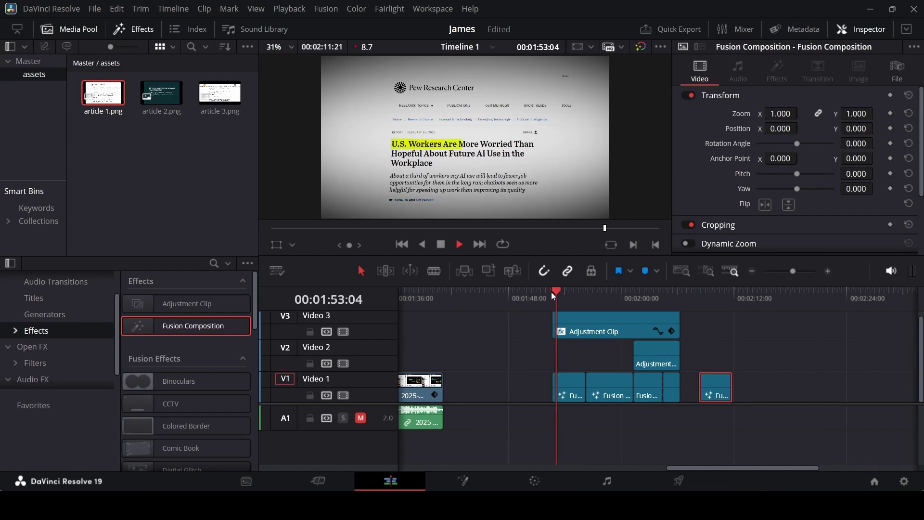
pyautogui.press('space')
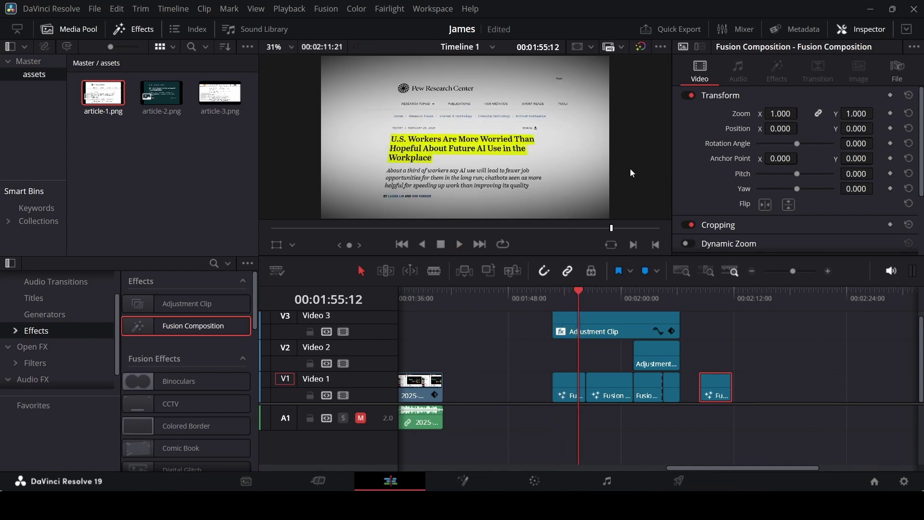
# Check the new composition's frame on the timeline, and play the finished second-article example
pyautogui.click(708, 298)
pyautogui.click(720, 338)
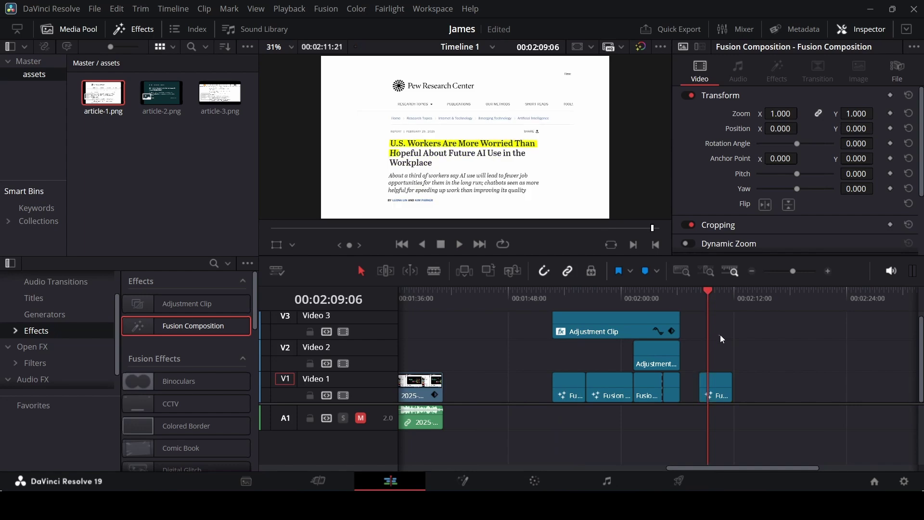
pyautogui.hscroll(3, 728, 331)
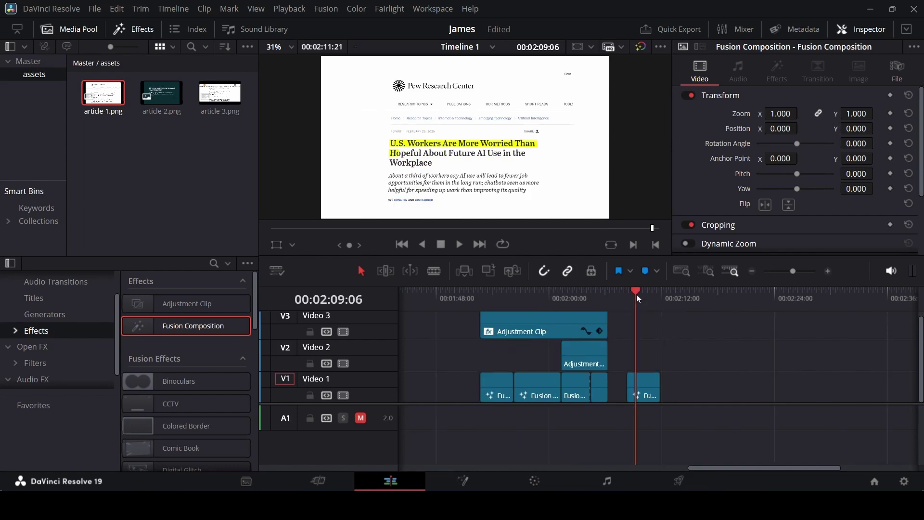
pyautogui.moveTo(636, 294); pyautogui.dragTo(515, 308)
pyautogui.click(527, 314)
pyautogui.press('space')
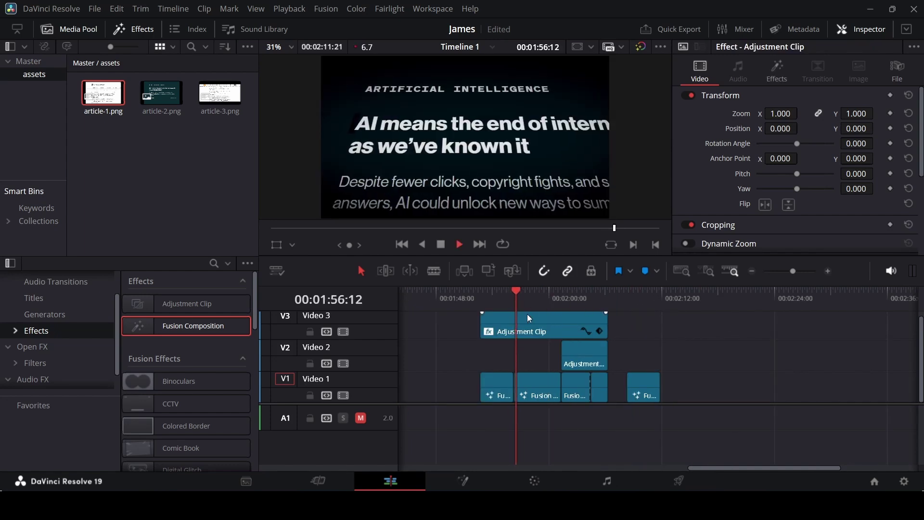
pyautogui.press('space')
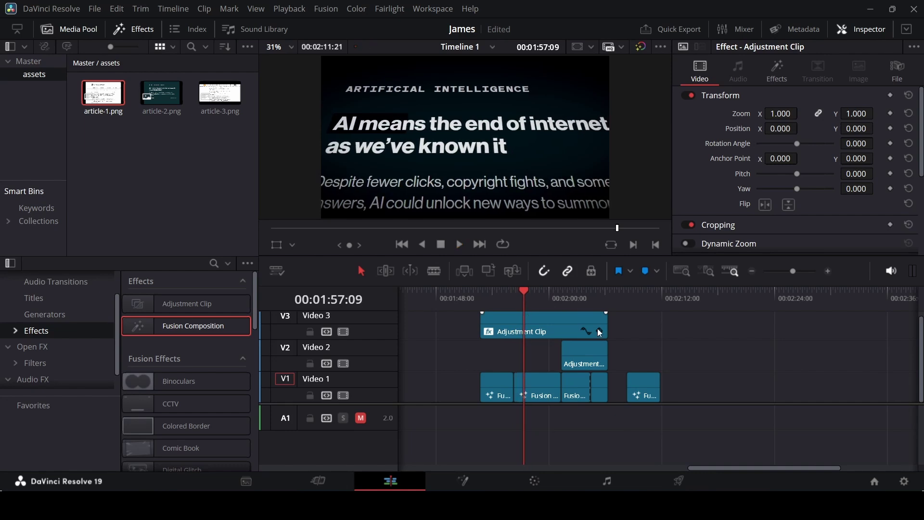
# Add a new Fusion Composition directly after the last clip on Video 1 and open it in the Fusion page
pyautogui.hscroll(3, 600, 333)
pyautogui.moveTo(228, 330); pyautogui.dragTo(614, 380)
pyautogui.rightClick(614, 380)
pyautogui.click(646, 300)
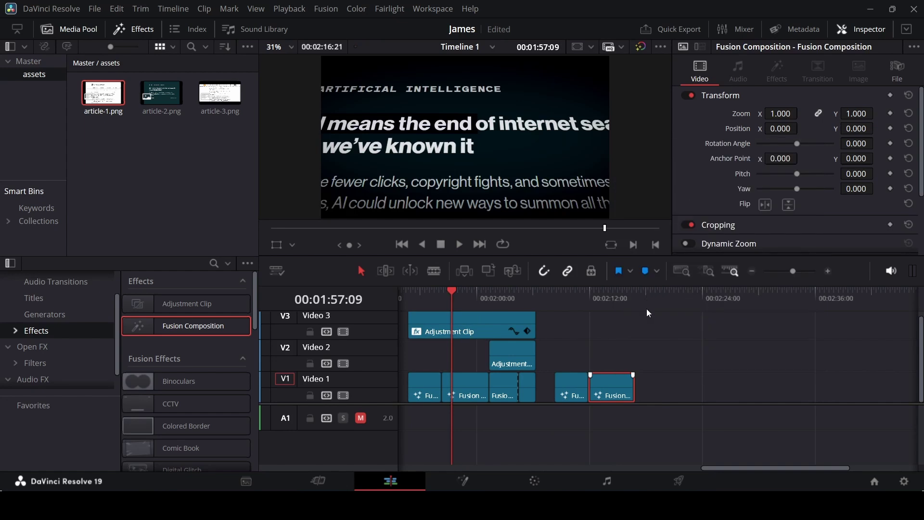
pyautogui.rightClick(608, 385)
pyautogui.click(643, 306)
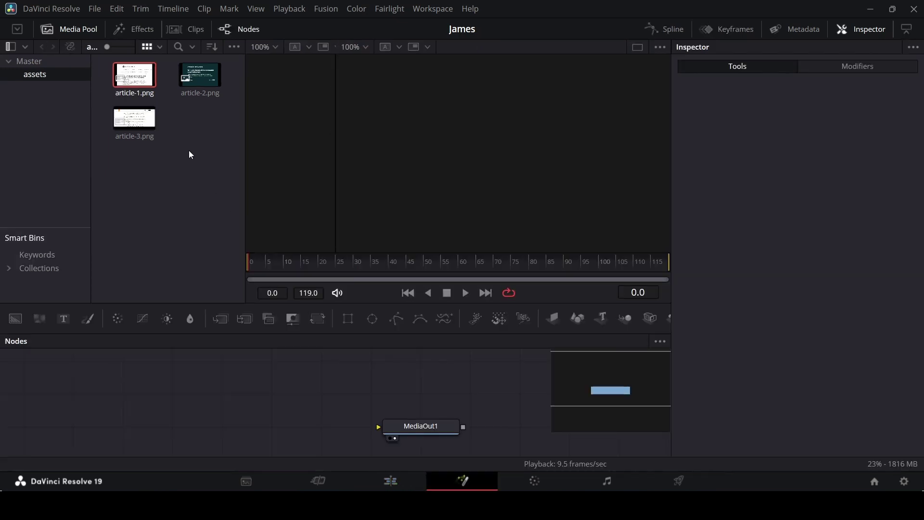
# Add article-2.png and a Background node, merge the article over the background and connect the merge to MediaOut1
pyautogui.moveTo(199, 74); pyautogui.dragTo(172, 392)
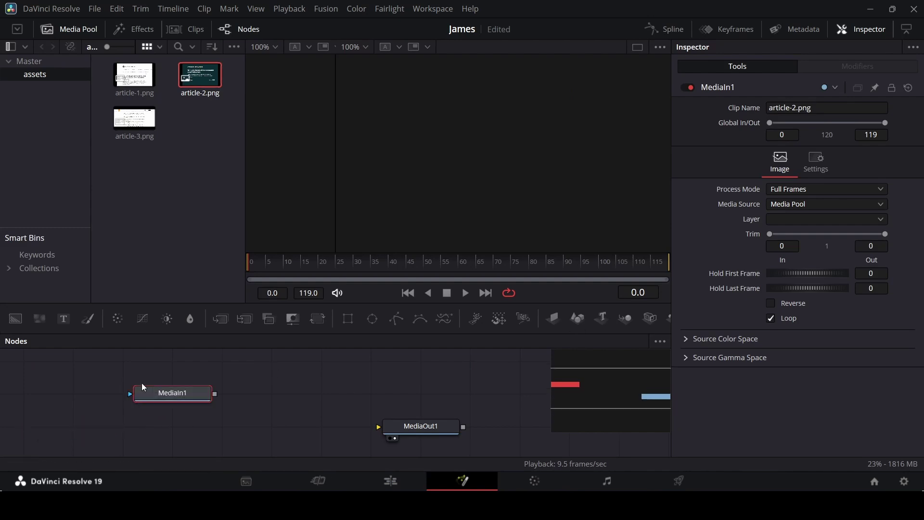
pyautogui.moveTo(15, 319); pyautogui.dragTo(93, 431)
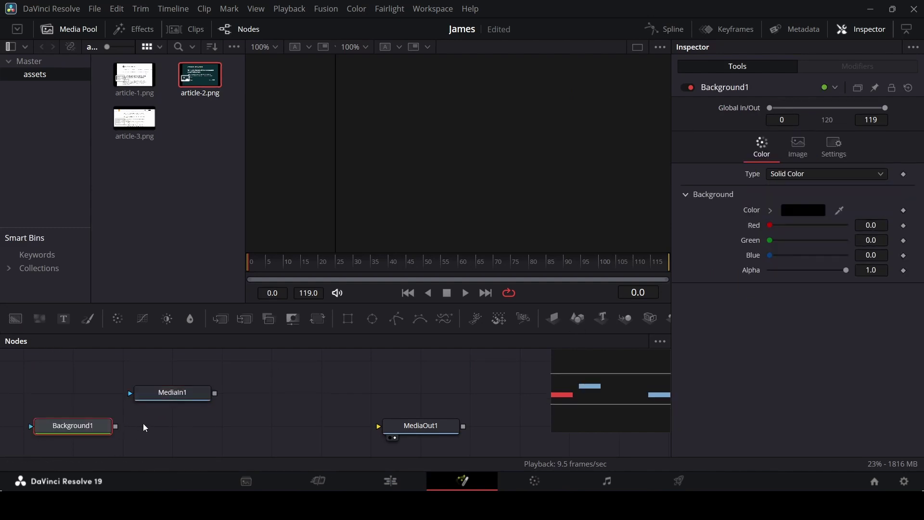
pyautogui.moveTo(214, 393); pyautogui.dragTo(115, 430)
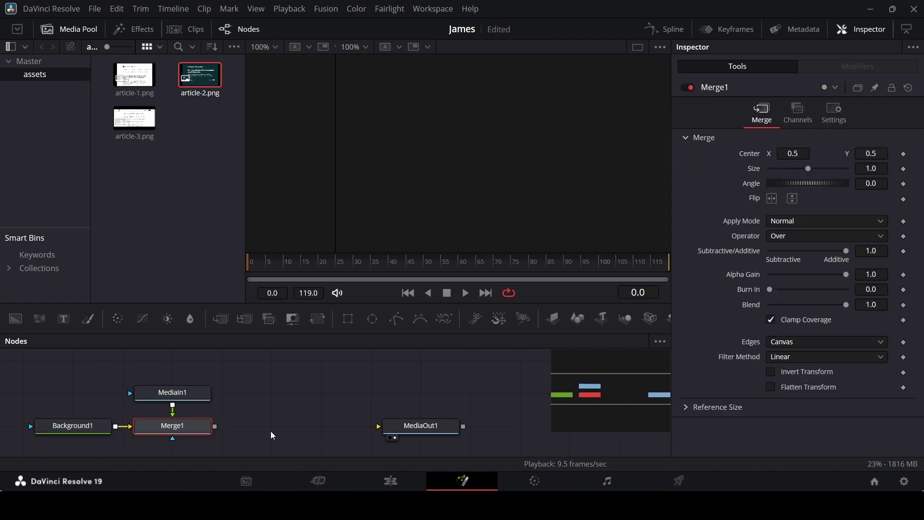
pyautogui.moveTo(217, 428); pyautogui.dragTo(378, 426)
# Match Background1's colour to the article's dark teal by sampling it from the image in the viewer
pyautogui.click(104, 422)
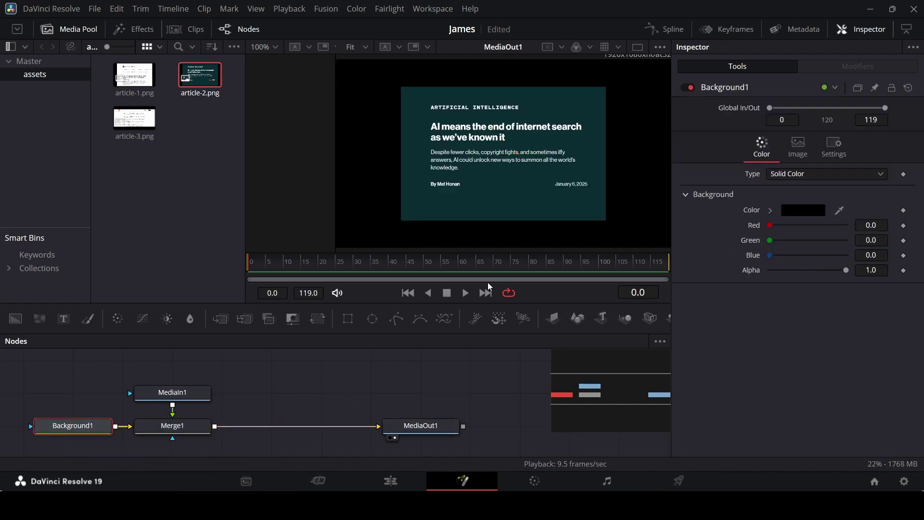
pyautogui.moveTo(843, 214); pyautogui.dragTo(561, 95)
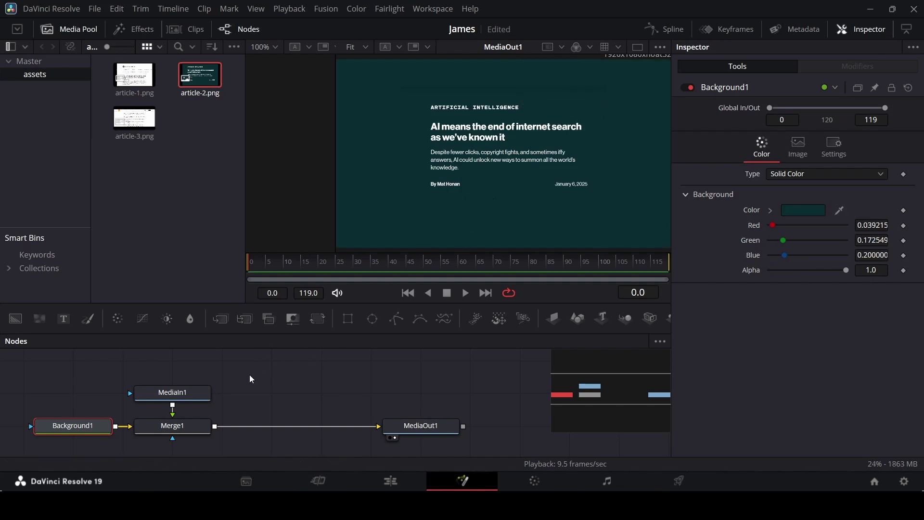
pyautogui.click(188, 424)
pyautogui.click(212, 367)
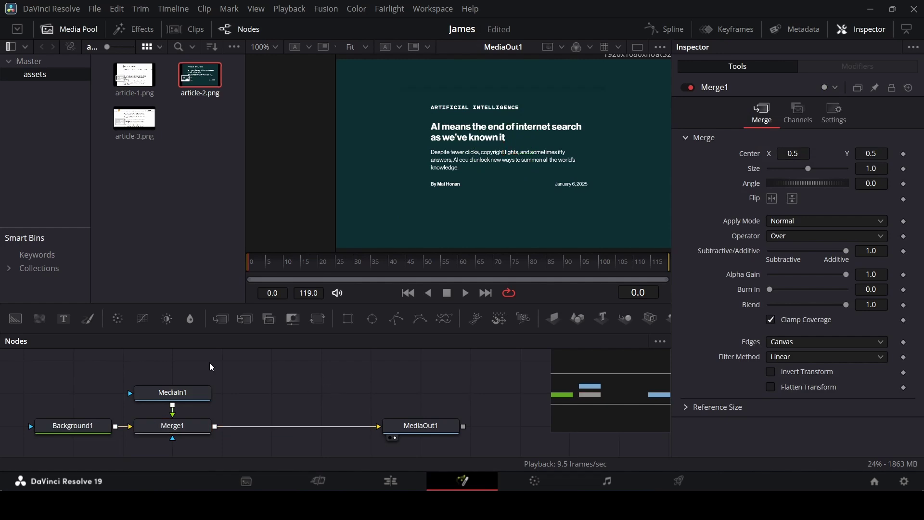
# Add a second Background node beside MediaIn1 and mask it with a new Polygon node
pyautogui.click(18, 320)
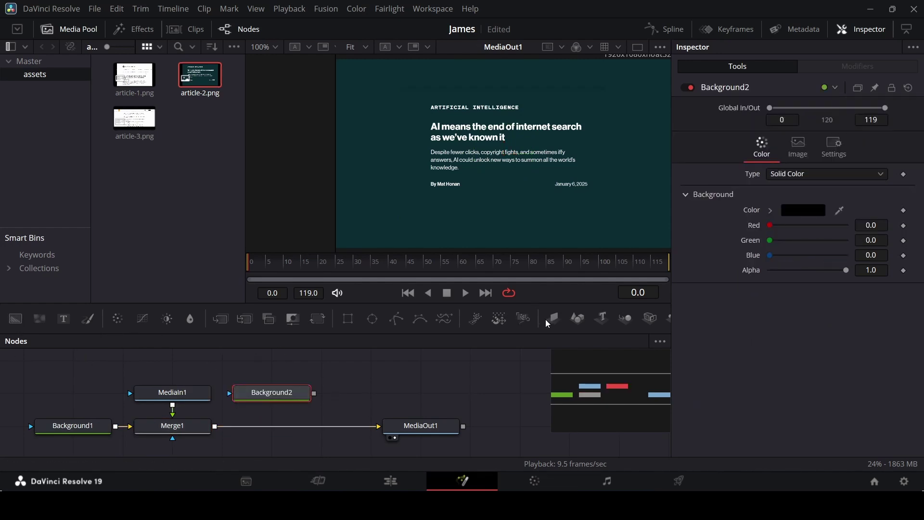
pyautogui.click(395, 318)
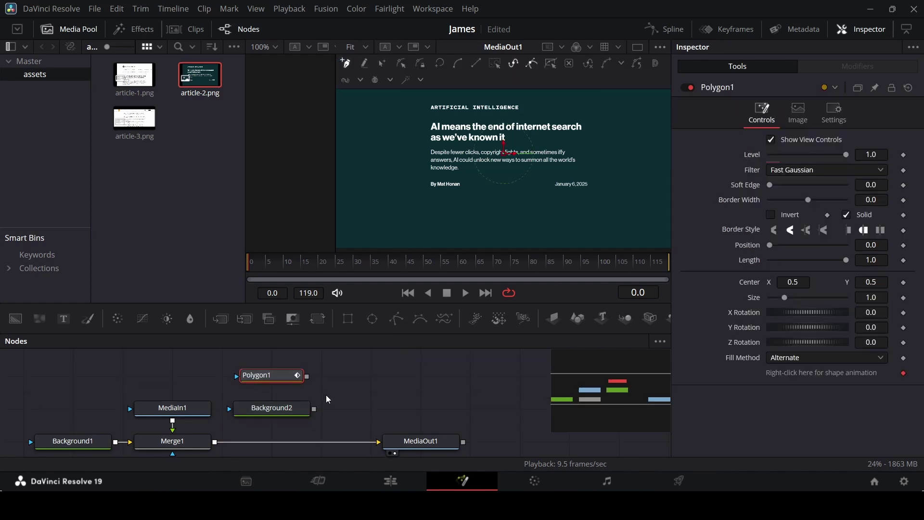
pyautogui.moveTo(307, 376); pyautogui.dragTo(295, 404)
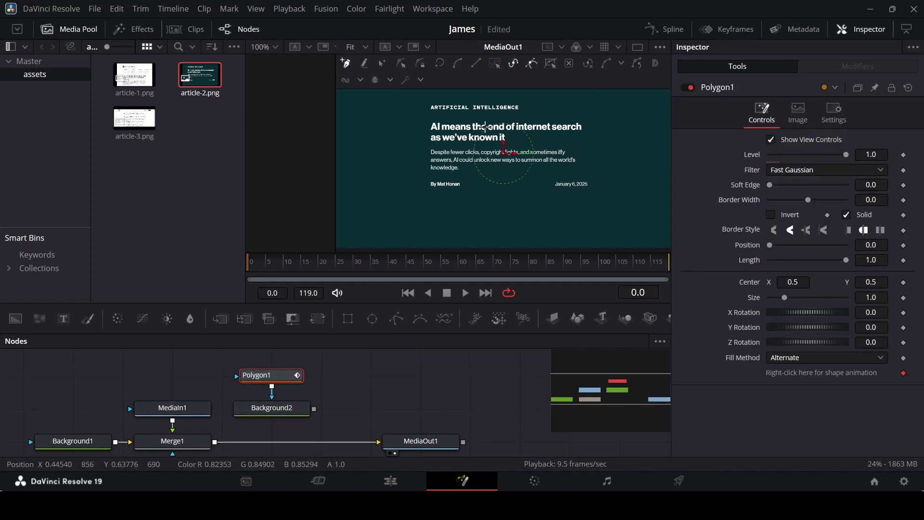
# Draw a straight polygon line through the first line of the headline and set its border width to 0.02
pyautogui.scroll(2, 485, 126)
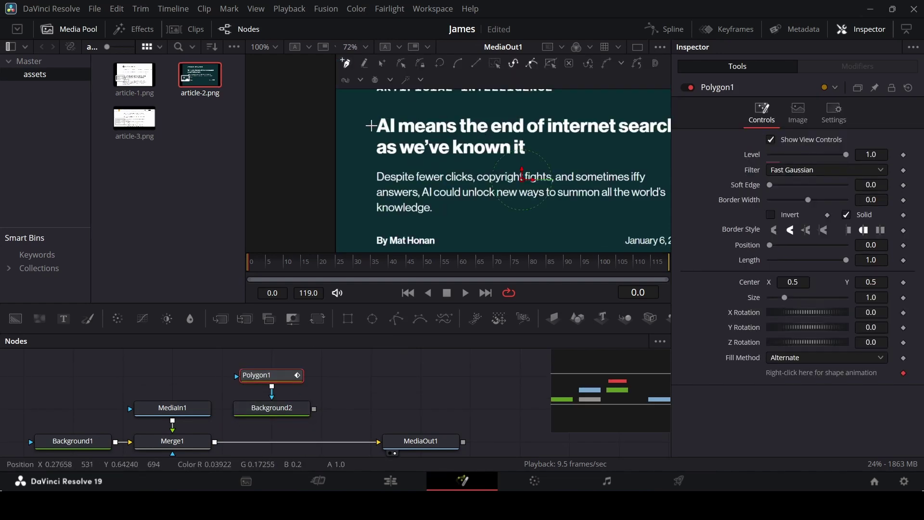
pyautogui.moveTo(370, 126); pyautogui.dragTo(438, 126)
pyautogui.scroll(-2, 403, 127)
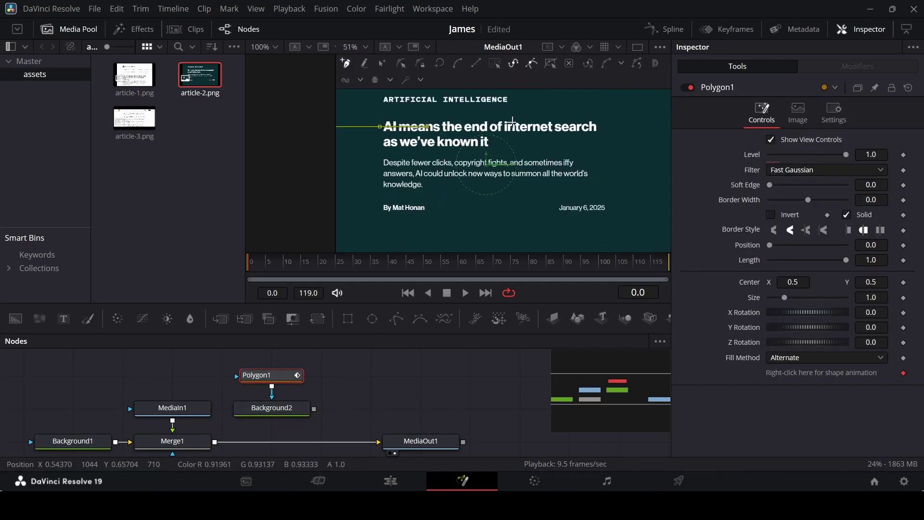
pyautogui.click(601, 126)
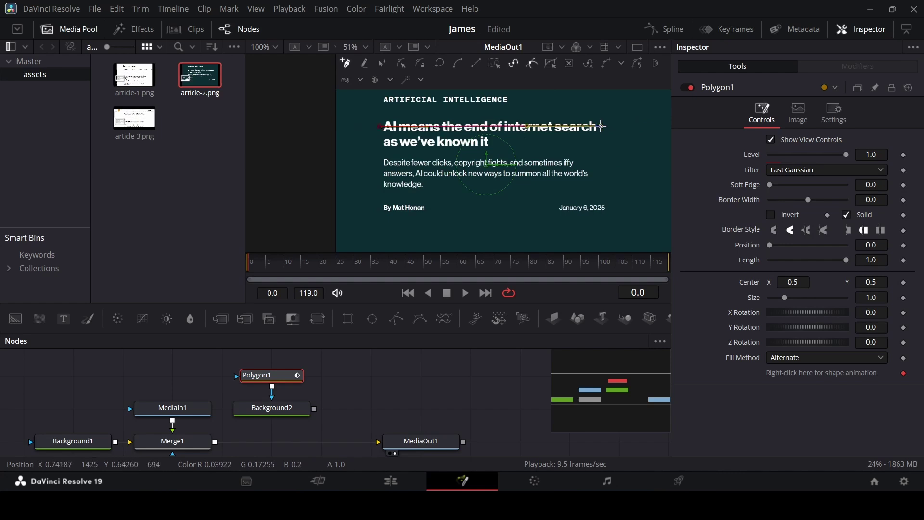
pyautogui.click(872, 199)
pyautogui.write('0.02')
pyautogui.press('Return')
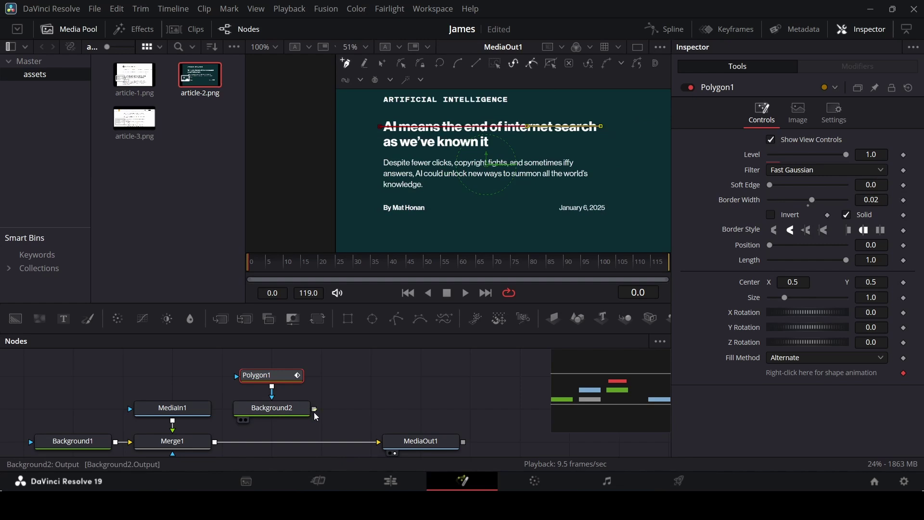
# Merge the masked Background2 over Merge1's output and select Polygon1
pyautogui.moveTo(315, 408); pyautogui.dragTo(215, 446)
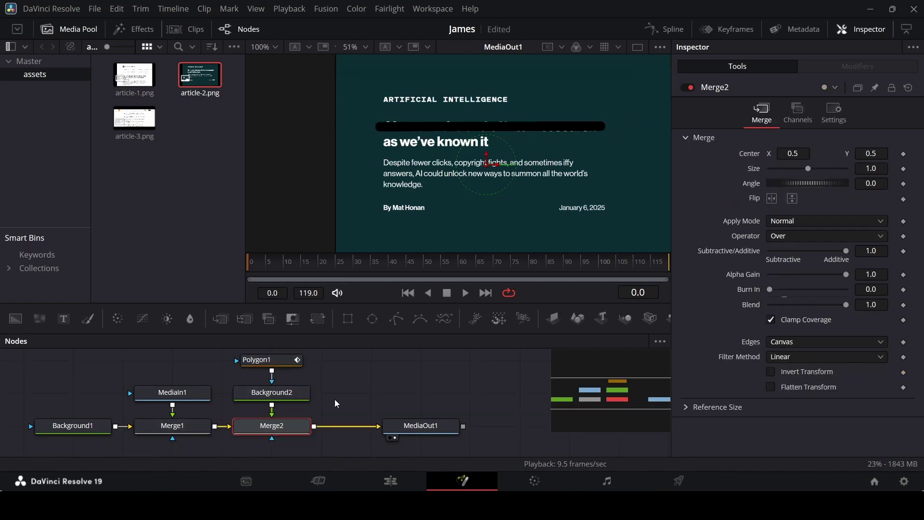
pyautogui.click(284, 375)
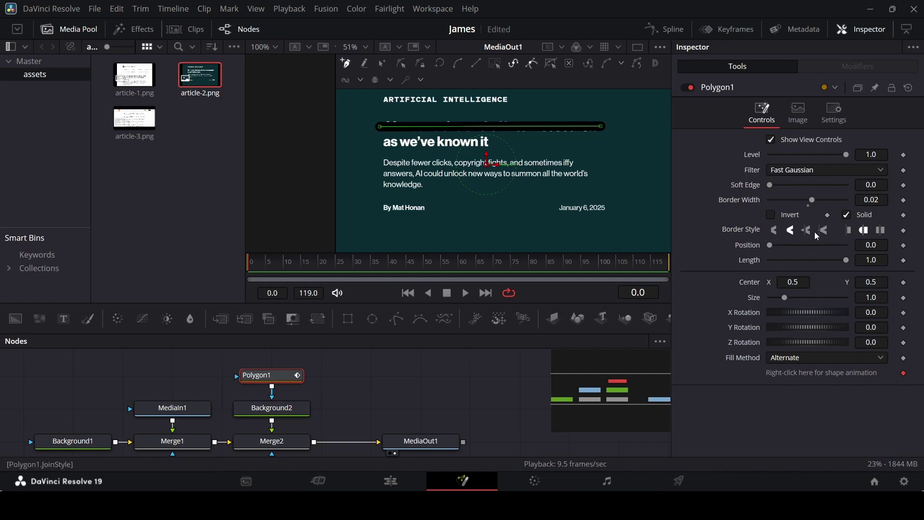
# Give Polygon1's line flat ends and change Merge2's apply mode so the white headline text shows over the bar
pyautogui.click(848, 232)
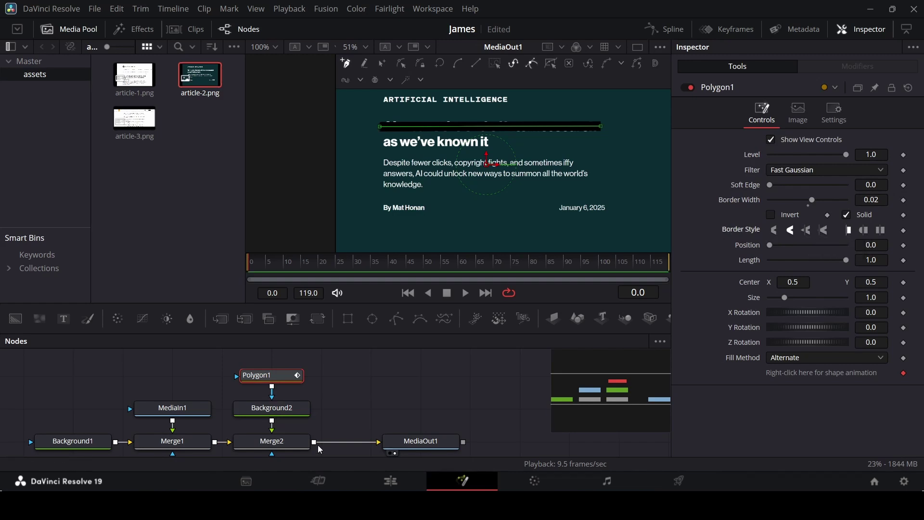
pyautogui.click(290, 440)
pyautogui.click(794, 221)
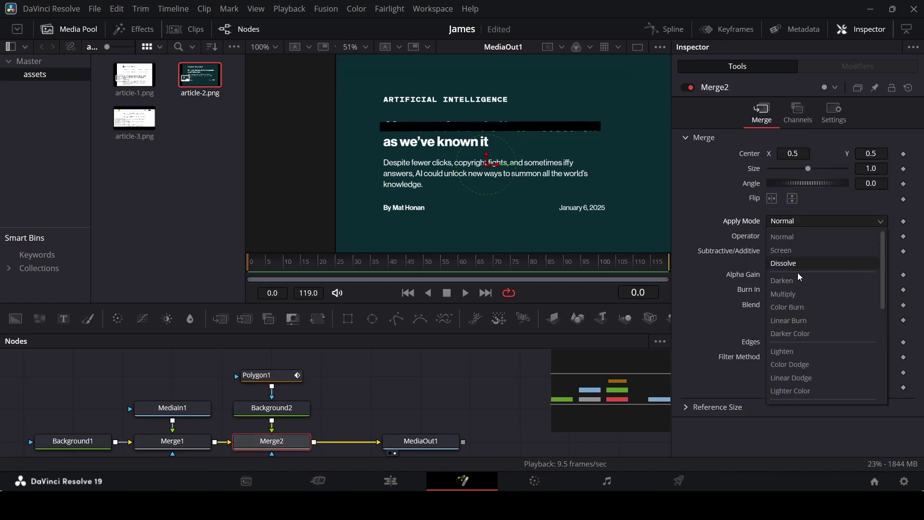
pyautogui.click(801, 284)
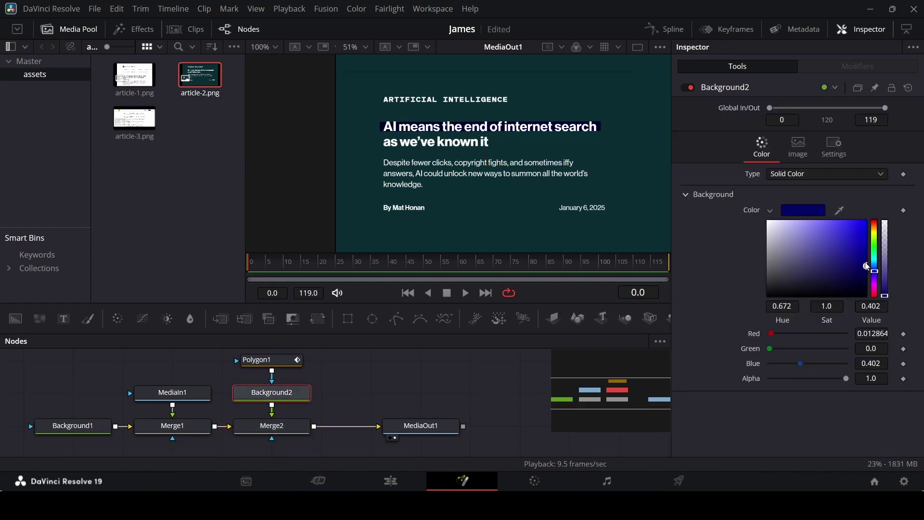
# Darken Background2's colour to a deep navy with 0.0 green and 0.323 blue, and inspect the bar behind the headline
pyautogui.moveTo(866, 266)
pyautogui.mouseDown()
pyautogui.moveTo(830, 235)
pyautogui.moveTo(891, 252)
pyautogui.moveTo(699, 320)
pyautogui.moveTo(848, 284)
pyautogui.moveTo(790, 285)
pyautogui.moveTo(610, 335)
pyautogui.moveTo(859, 296)
pyautogui.moveTo(873, 279)
pyautogui.moveTo(864, 272)
pyautogui.mouseUp()
pyautogui.click(770, 210)
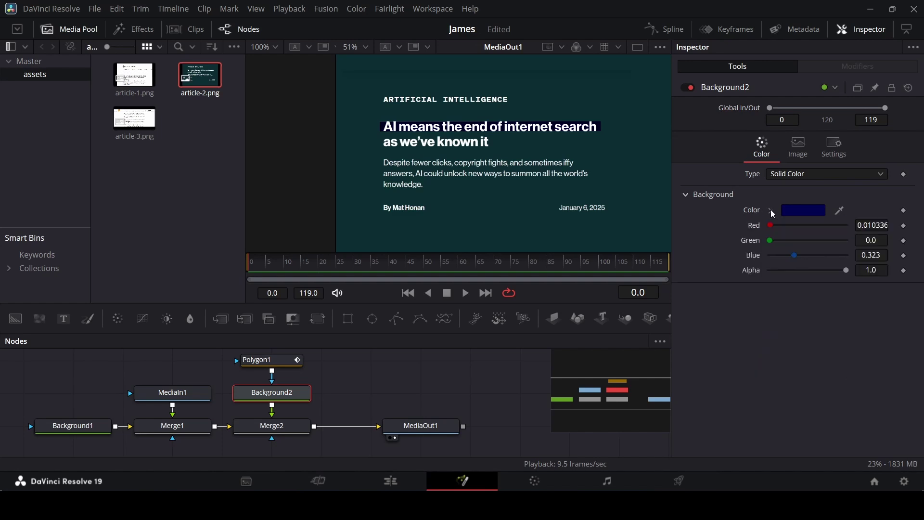
pyautogui.scroll(5, 487, 125)
pyautogui.scroll(-8, 486, 160)
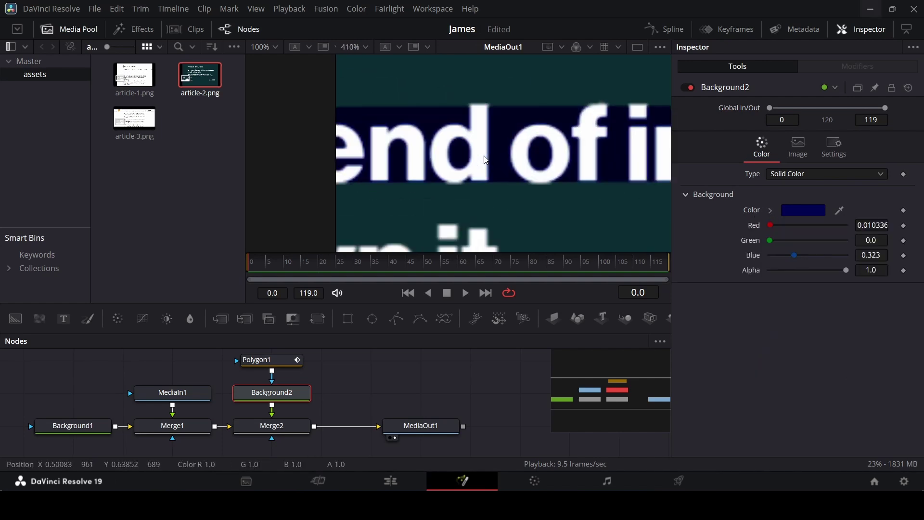
pyautogui.scroll(3, 486, 160)
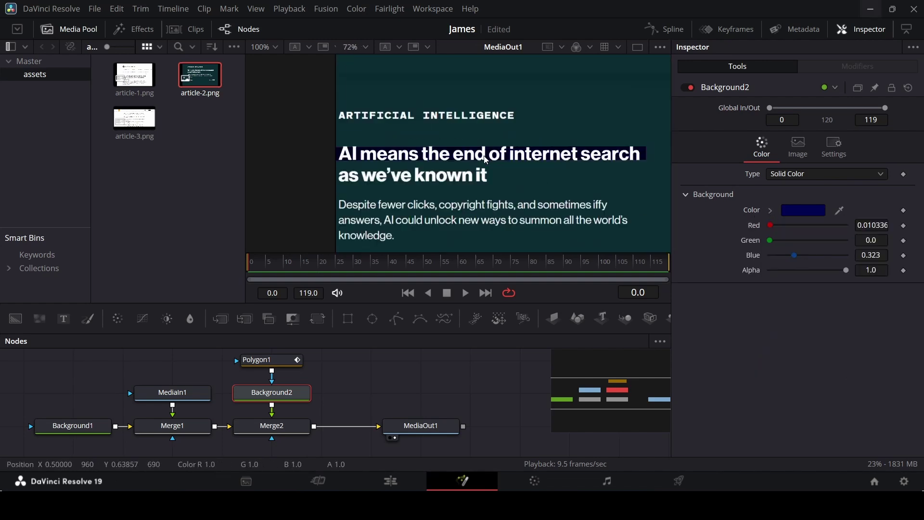
# Set Polygon1's border width to 0.025 and save the project
pyautogui.click(295, 364)
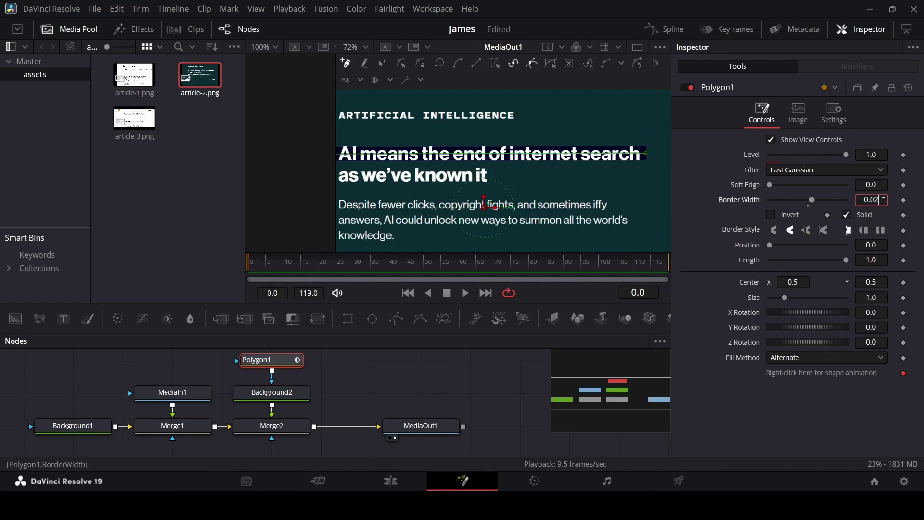
pyautogui.click(884, 203)
pyautogui.write('0.025')
pyautogui.press('Return')
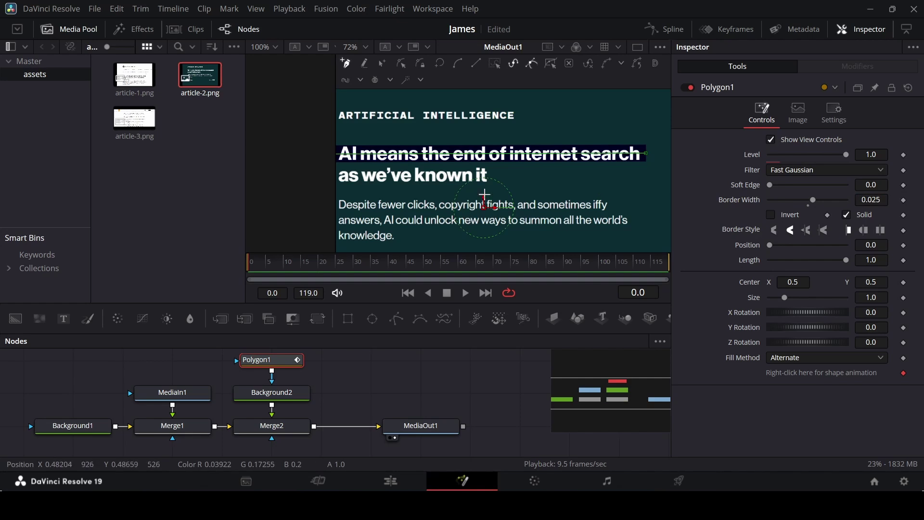
pyautogui.scroll(-2, 512, 186)
pyautogui.hotkey('ctrl', 's')
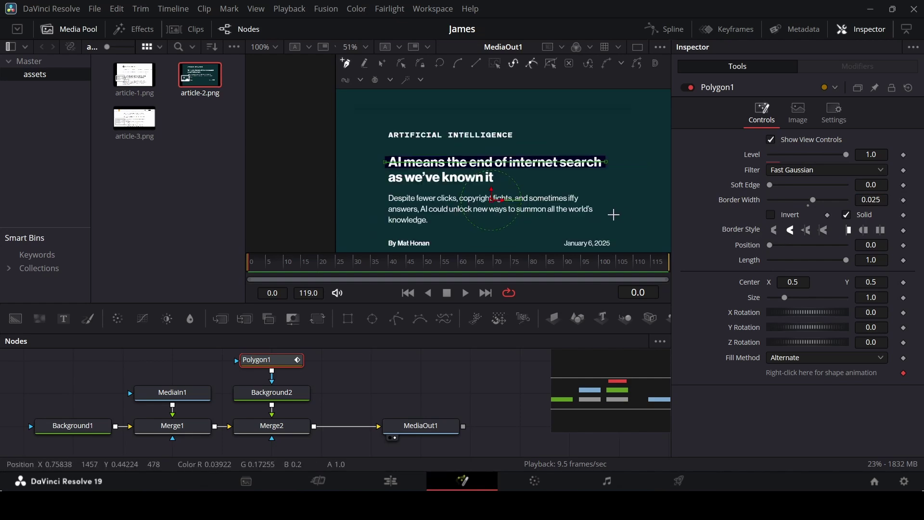
# Increase the border width of the headline bar's polygon to 0.03 and deselect the node
pyautogui.click(883, 199)
pyautogui.press('BackSpace')
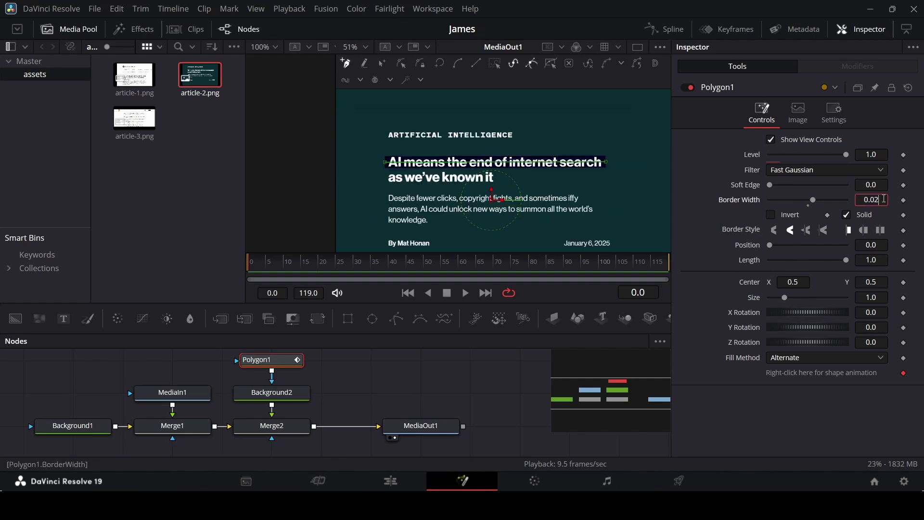
pyautogui.write('3')
pyautogui.press('Tab')
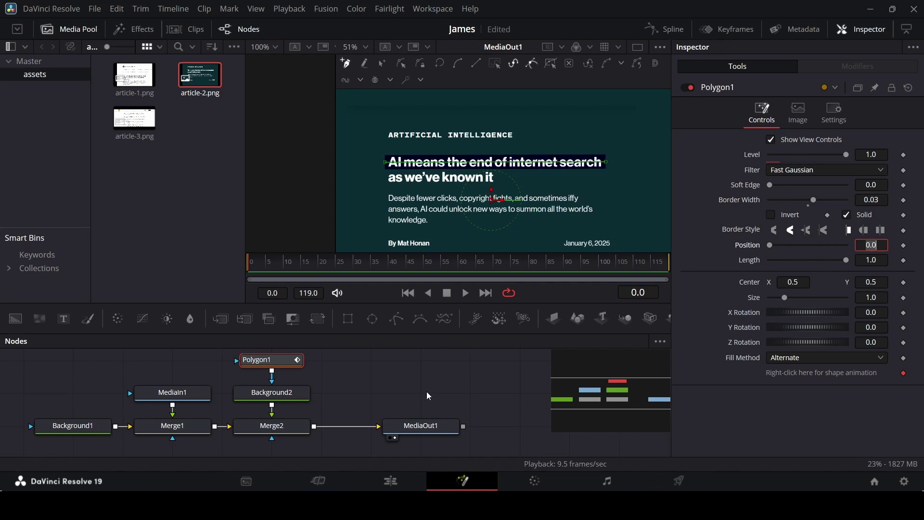
pyautogui.click(429, 395)
pyautogui.scroll(-3, 584, 191)
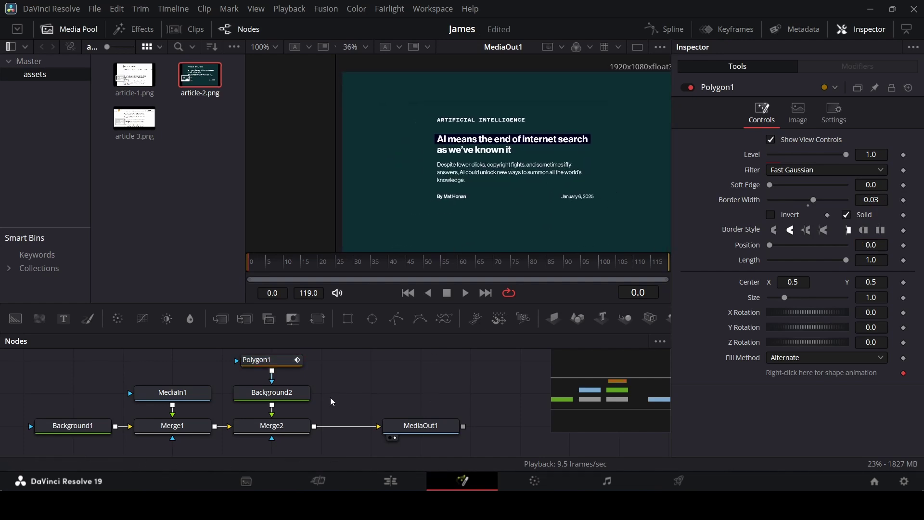
# Move MediaOut1 further along the flow, disconnect it from Merge2, and add an ImagePlane3D node fed by Merge2
pyautogui.moveTo(455, 426); pyautogui.dragTo(554, 423)
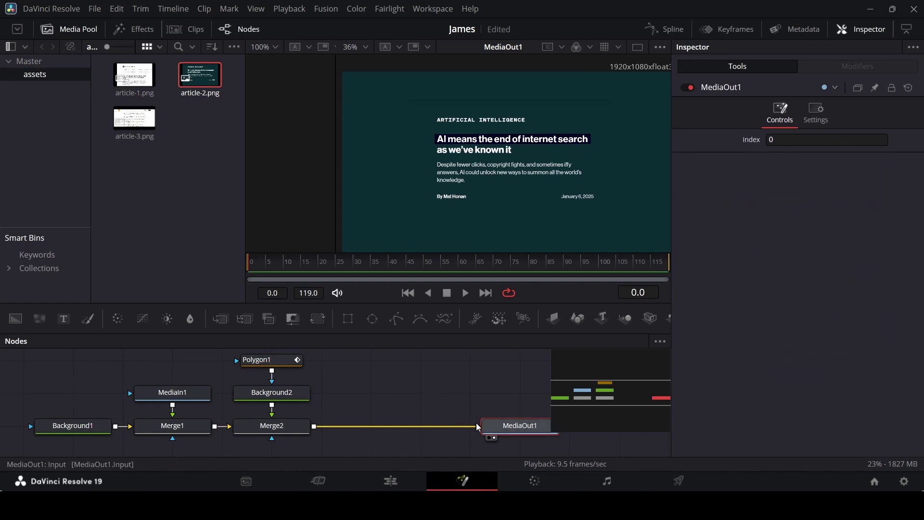
pyautogui.moveTo(452, 426); pyautogui.dragTo(486, 395)
pyautogui.moveTo(553, 319); pyautogui.dragTo(391, 430)
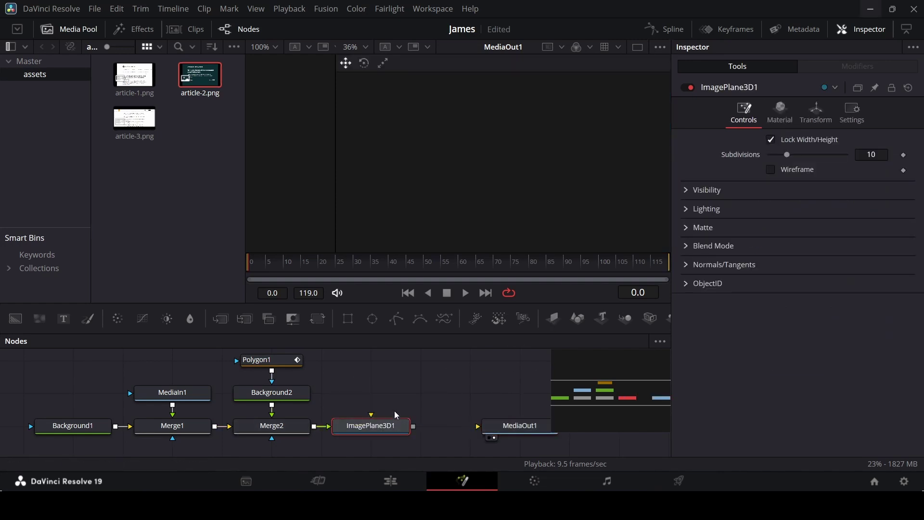
# Add a Renderer3D node after ImagePlane3D1, connect its output to MediaOut1, and select the image plane
pyautogui.hotkey('shift', 'space')
pyautogui.write('ren')
pyautogui.press('Return')
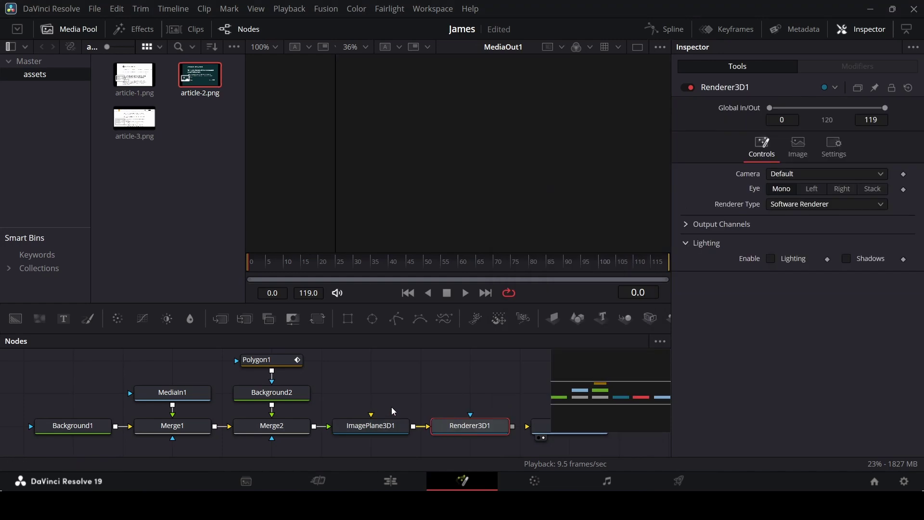
pyautogui.moveTo(511, 426); pyautogui.dragTo(538, 429)
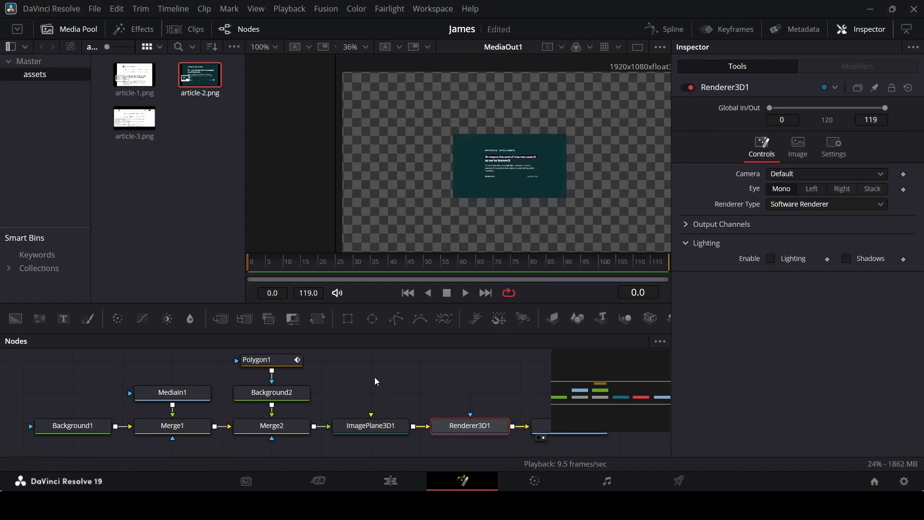
pyautogui.click(364, 430)
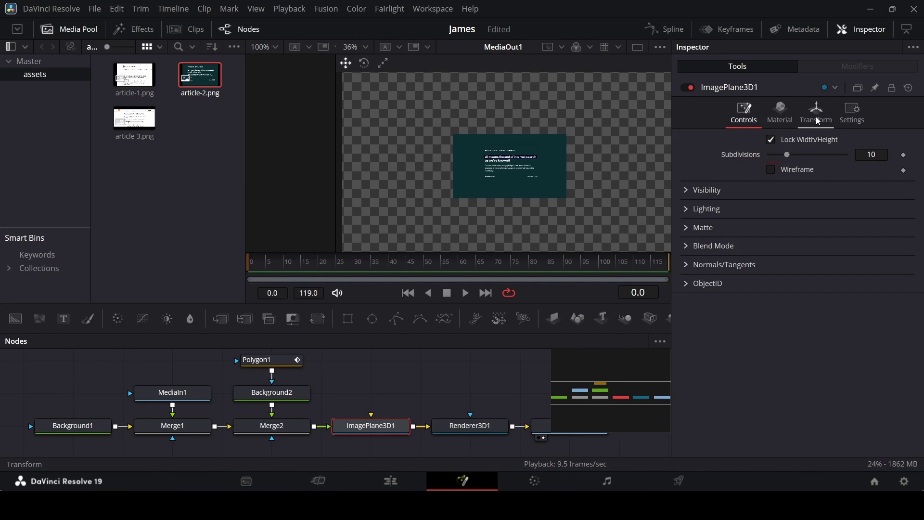
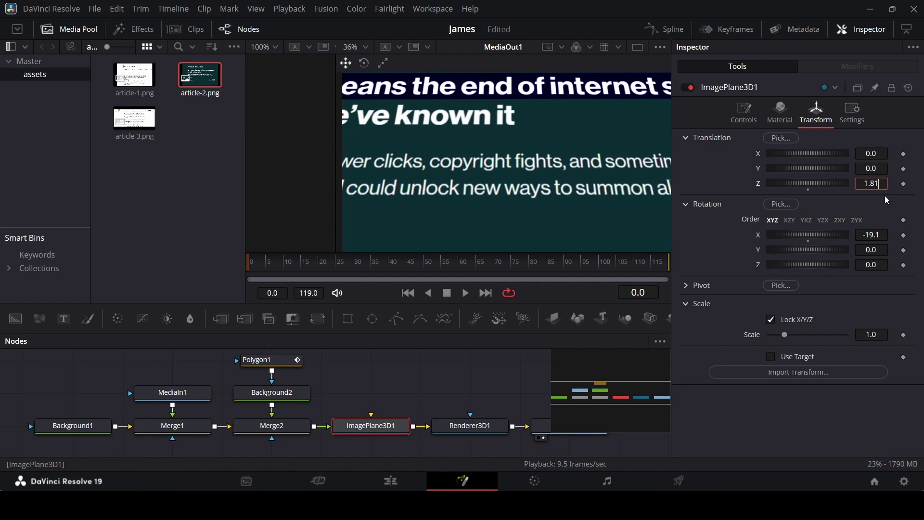
# Set ImagePlane3D1's Z translation to 1.8, X rotation to -20, X translation to 0.098 and Y translation to -0.05
pyautogui.press('Tab')
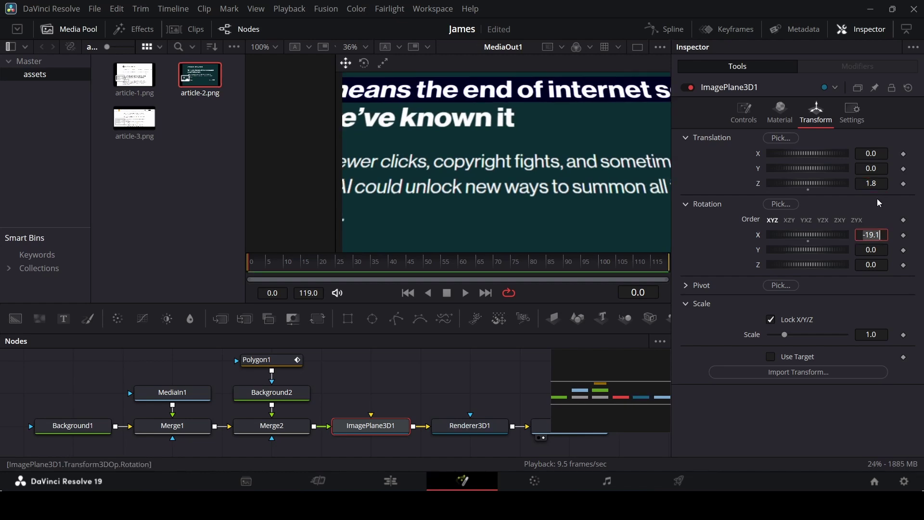
pyautogui.write('-20')
pyautogui.press('Tab')
pyautogui.press('Return')
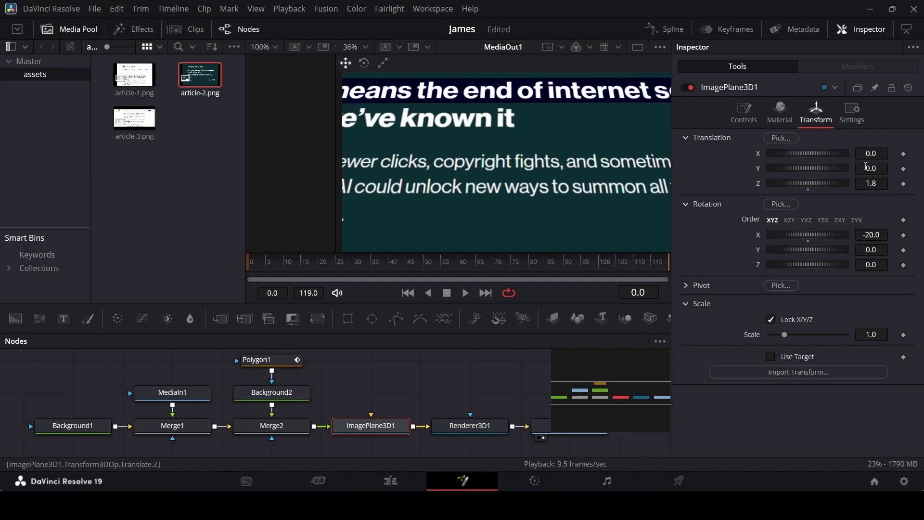
pyautogui.moveTo(869, 168); pyautogui.dragTo(893, 153)
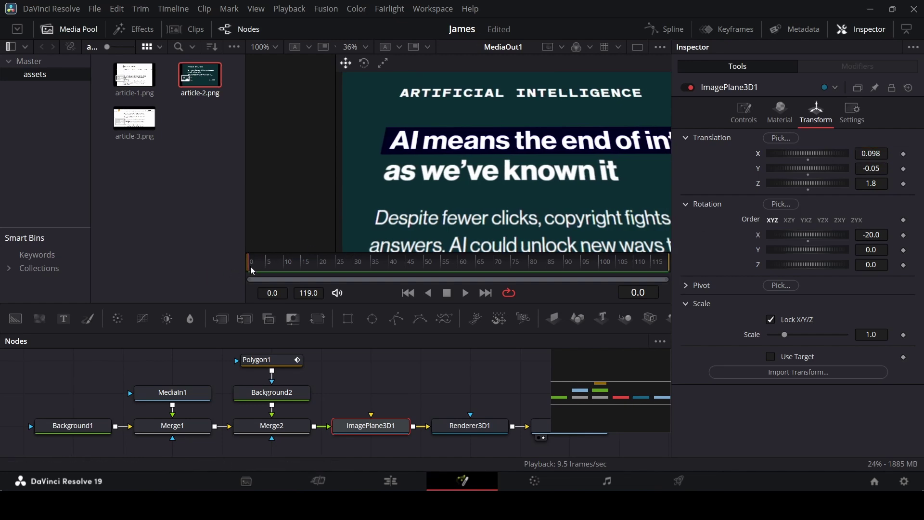
# Keyframe ImagePlane3D1's X translation from 0.098 at frame 0 to -0.116 at frame 119, and return to the start
pyautogui.click(903, 154)
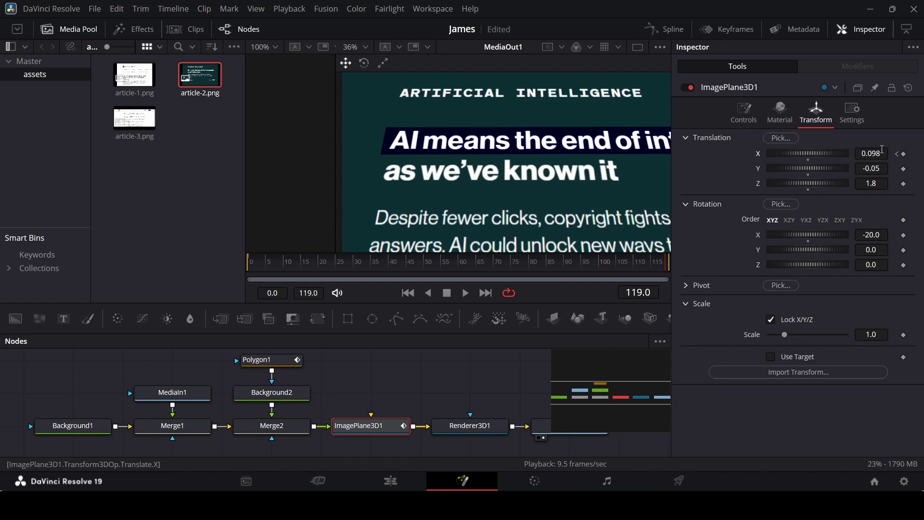
pyautogui.moveTo(871, 153); pyautogui.dragTo(768, 153)
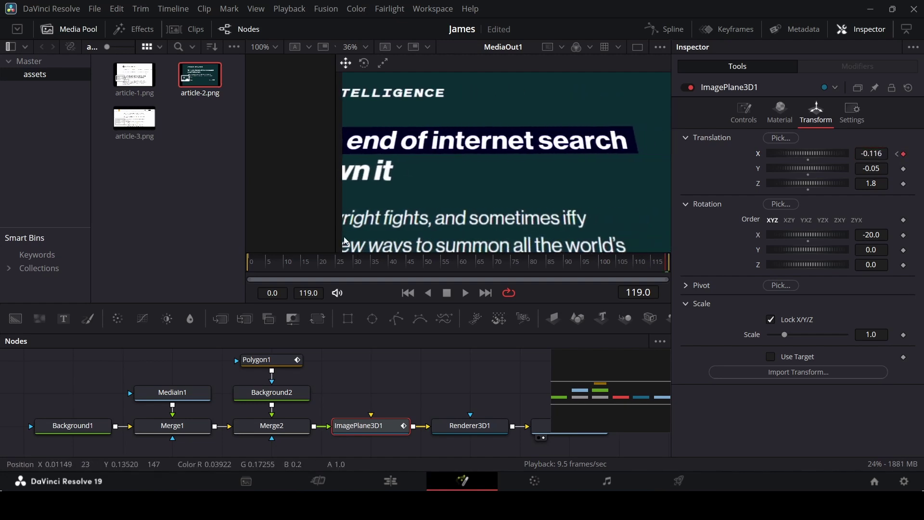
pyautogui.moveTo(277, 267); pyautogui.dragTo(247, 270)
# Keyframe Polygon1's length at 0.0 on frame 0 and 1.0 on frame 119, and play the animation briefly
pyautogui.click(269, 370)
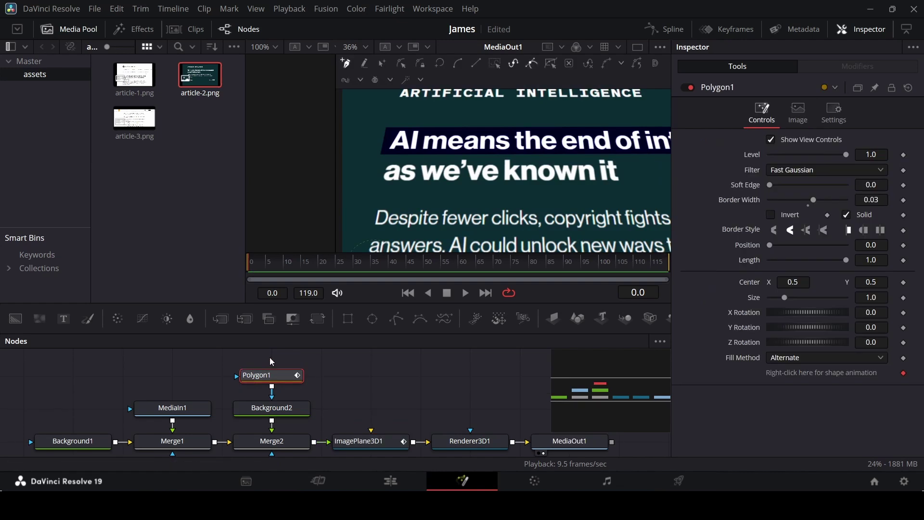
pyautogui.moveTo(396, 273); pyautogui.dragTo(714, 265)
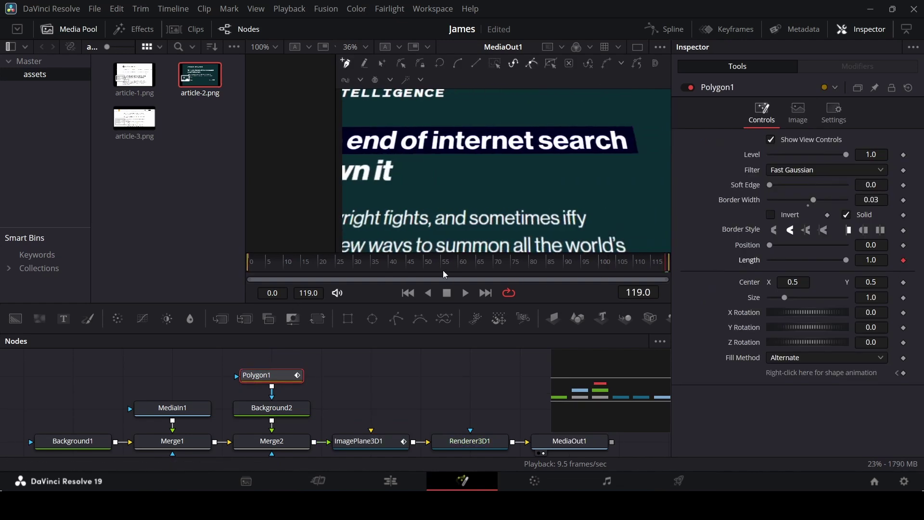
pyautogui.press('Home')
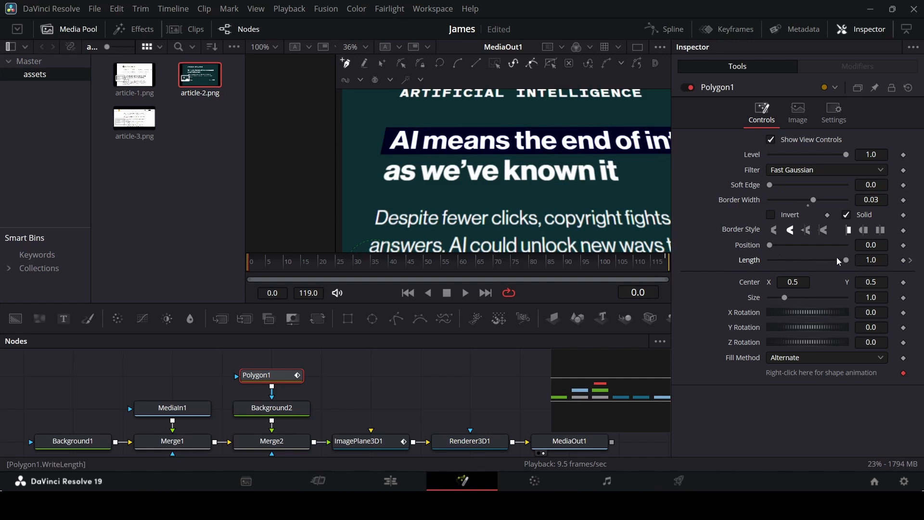
pyautogui.moveTo(772, 268); pyautogui.dragTo(746, 269)
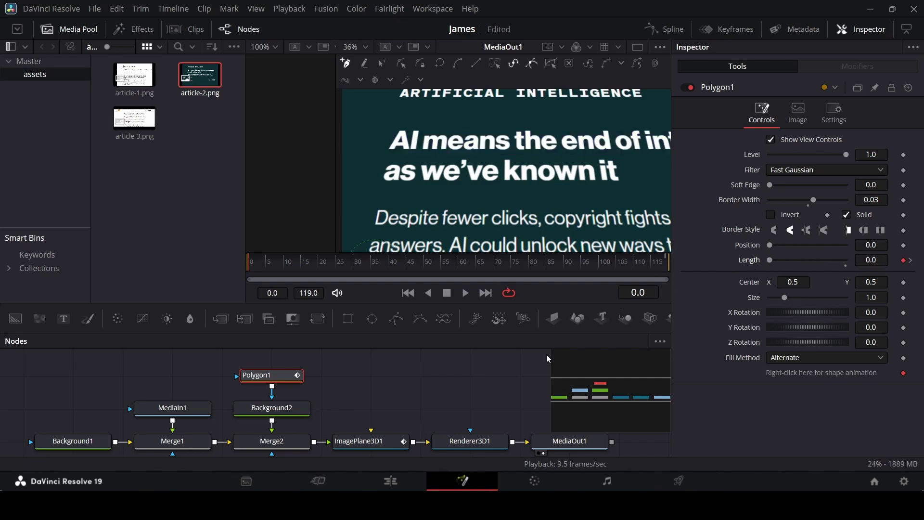
pyautogui.press('space')
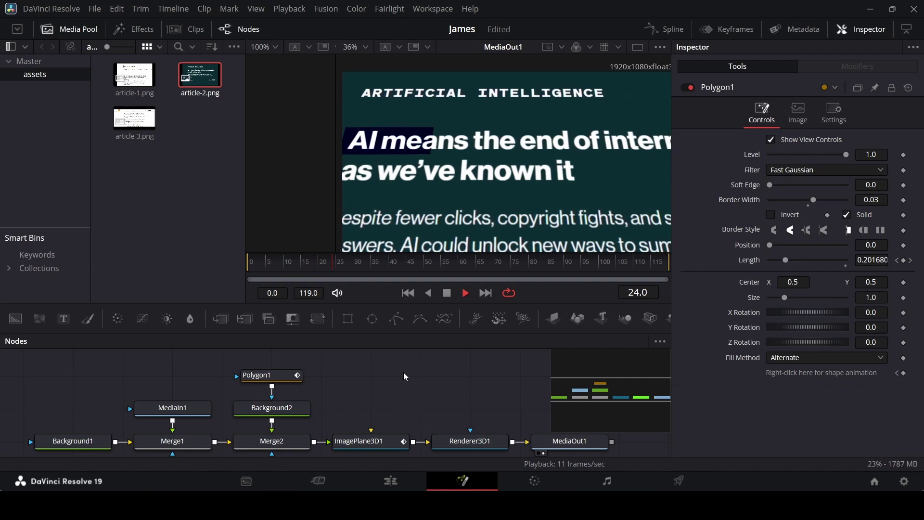
pyautogui.press('space')
# Show the Polygon1 and ImagePlane3D1 curves in the spline editor and smooth all their keyframes
pyautogui.click(666, 29)
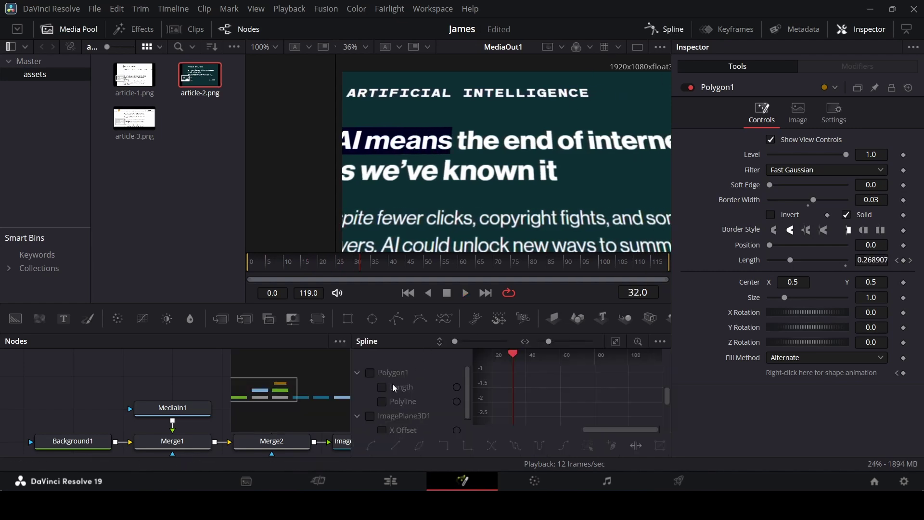
pyautogui.click(356, 372)
pyautogui.click(357, 387)
pyautogui.click(370, 372)
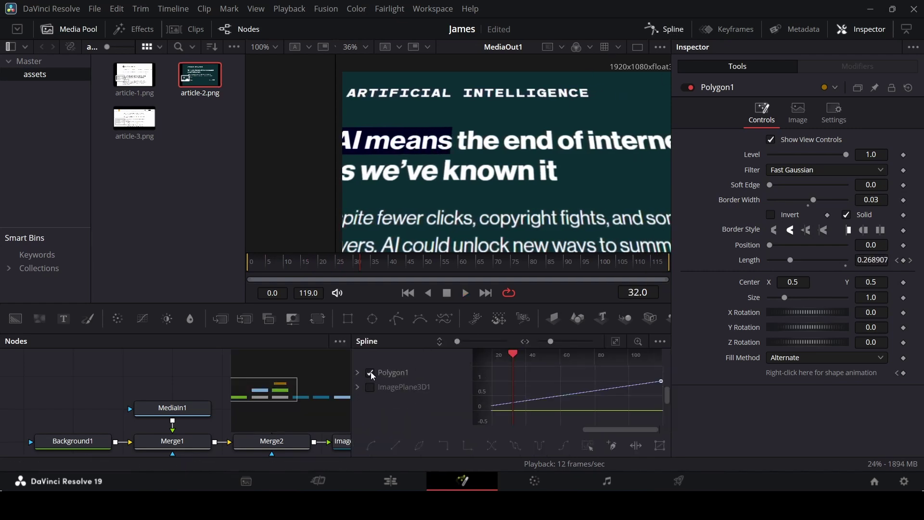
pyautogui.click(370, 387)
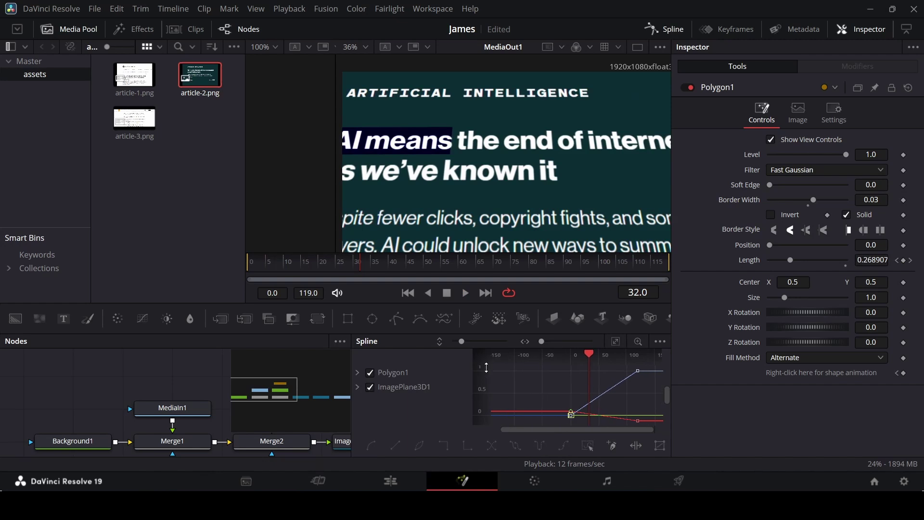
pyautogui.moveTo(486, 367); pyautogui.dragTo(485, 416)
pyautogui.moveTo(543, 415); pyautogui.dragTo(658, 363)
pyautogui.hotkey('shift', 's')
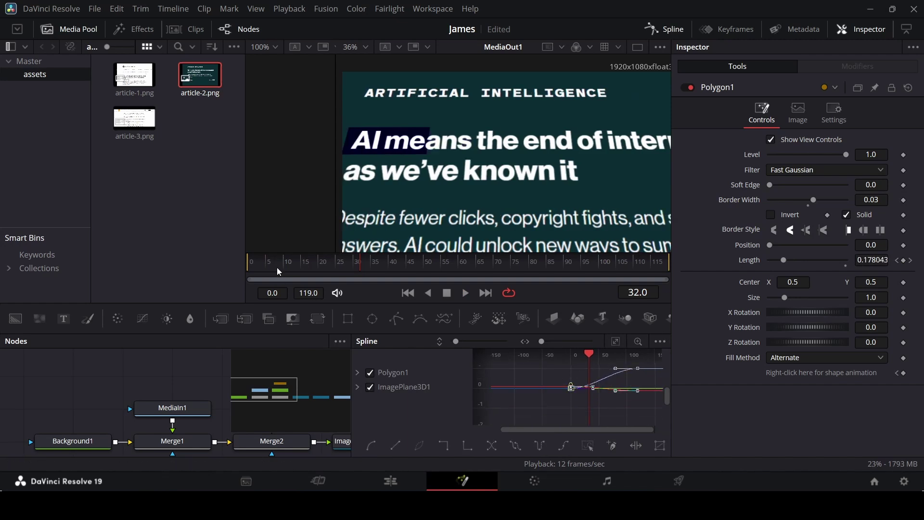
# Play the smoothed headline animation from the first frame and close the spline editor
pyautogui.press('Home')
pyautogui.press('space')
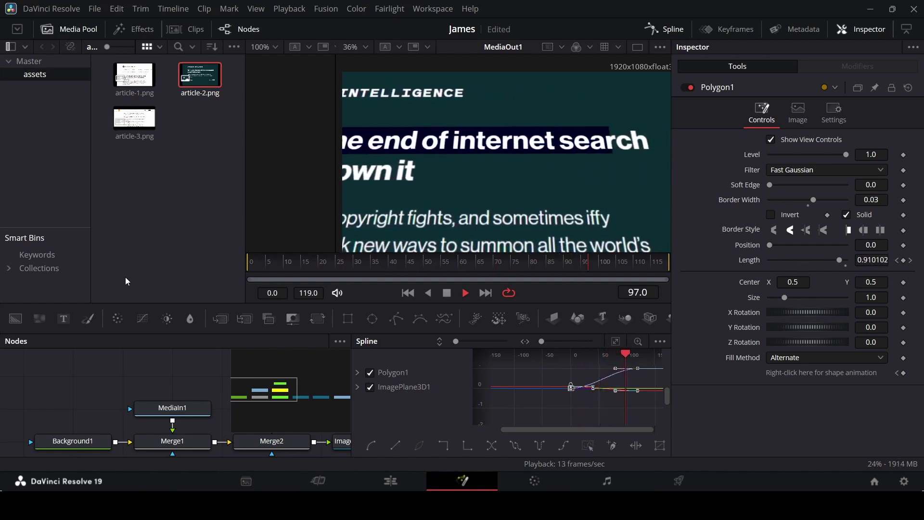
pyautogui.press('space')
pyautogui.click(654, 28)
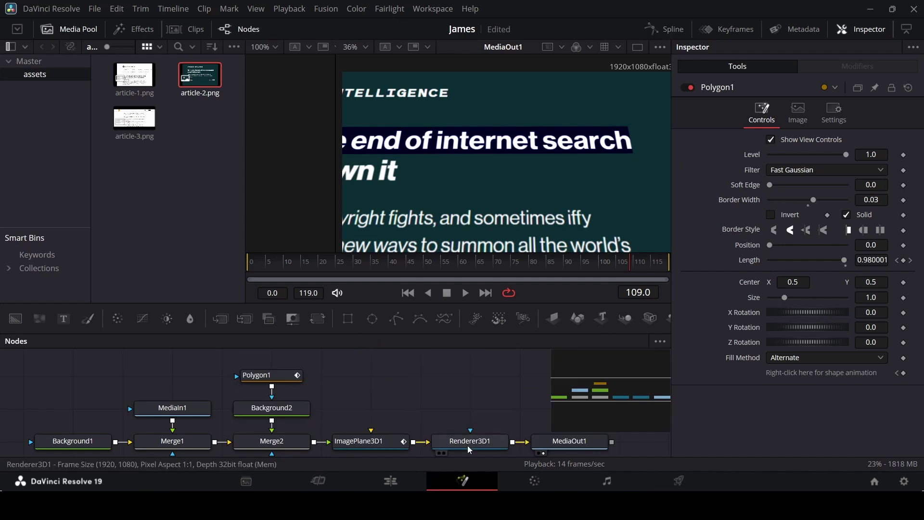
# Return to the Edit page and preview the finished article effects alongside the new headline composition on the timeline
pyautogui.click(390, 481)
pyautogui.hscroll(-3, 578, 318)
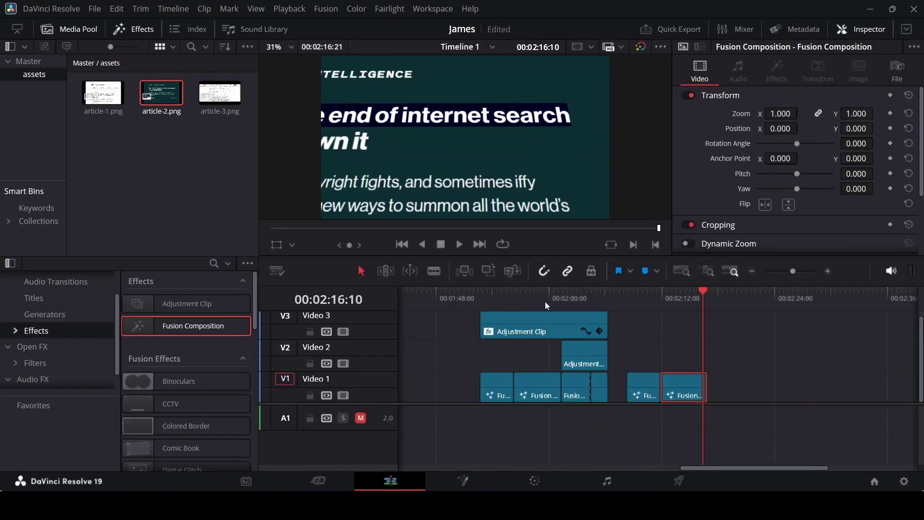
pyautogui.click(524, 291)
pyautogui.press('space')
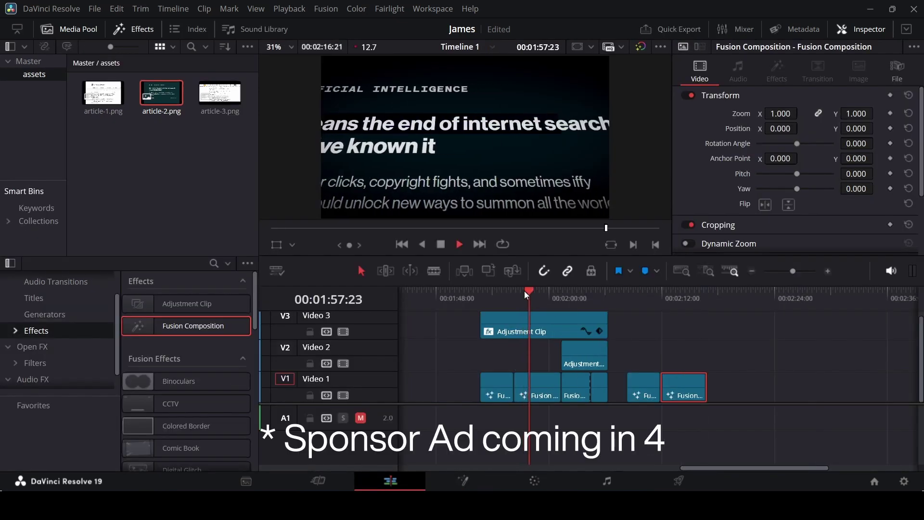
pyautogui.press('space')
pyautogui.click(678, 296)
pyautogui.click(686, 296)
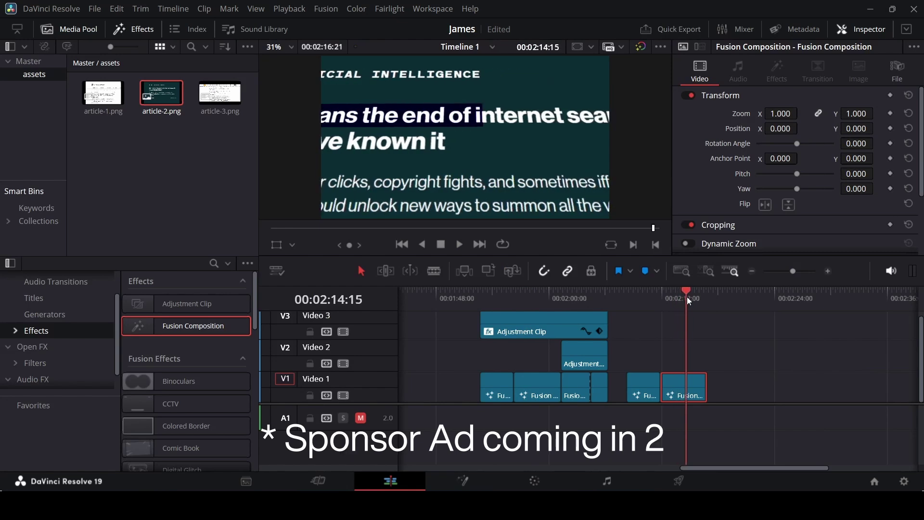
pyautogui.click(565, 296)
pyautogui.press('space')
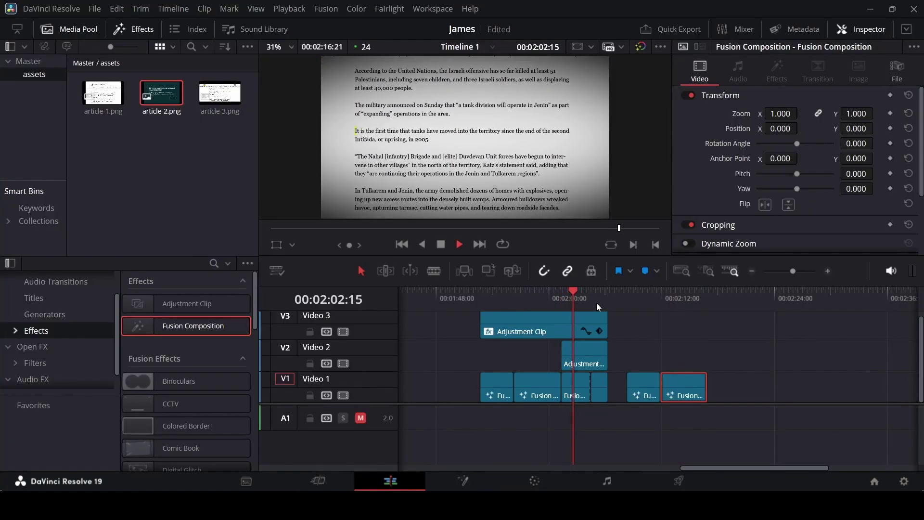
pyautogui.press('space')
# Add a new Fusion Composition after the last clip on Video 1 and open it in the Fusion page
pyautogui.moveTo(177, 326); pyautogui.dragTo(711, 394)
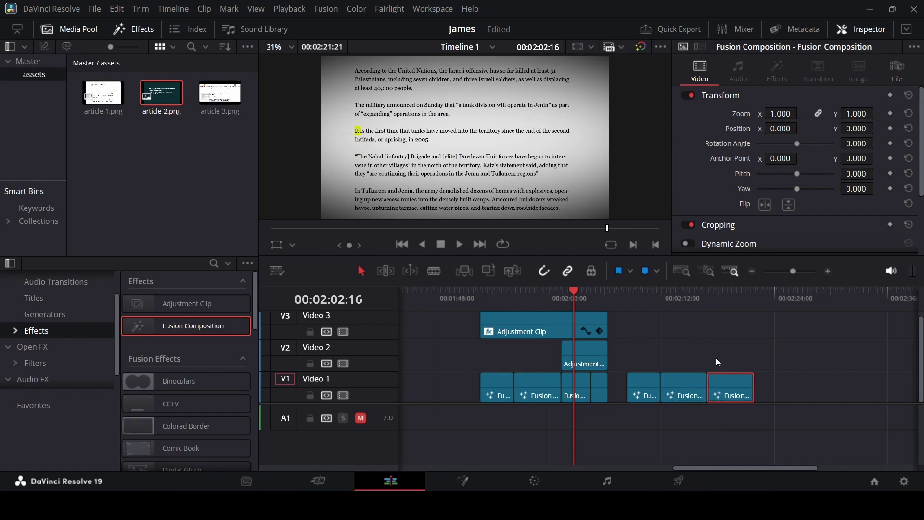
pyautogui.rightClick(725, 385)
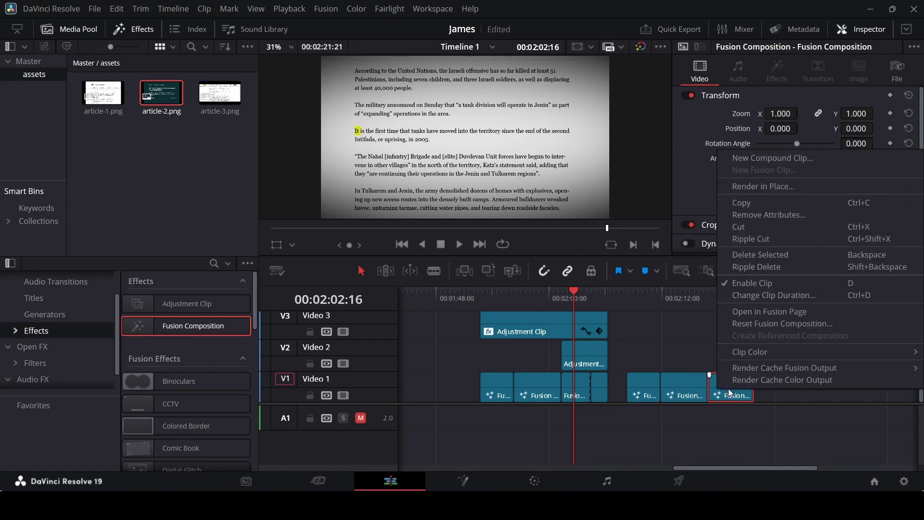
pyautogui.click(761, 313)
# Add article-3.png and a Background node, merge the article over the background, and connect Merge1 to MediaOut1
pyautogui.moveTo(135, 125); pyautogui.dragTo(123, 392)
pyautogui.moveTo(16, 319); pyautogui.dragTo(136, 423)
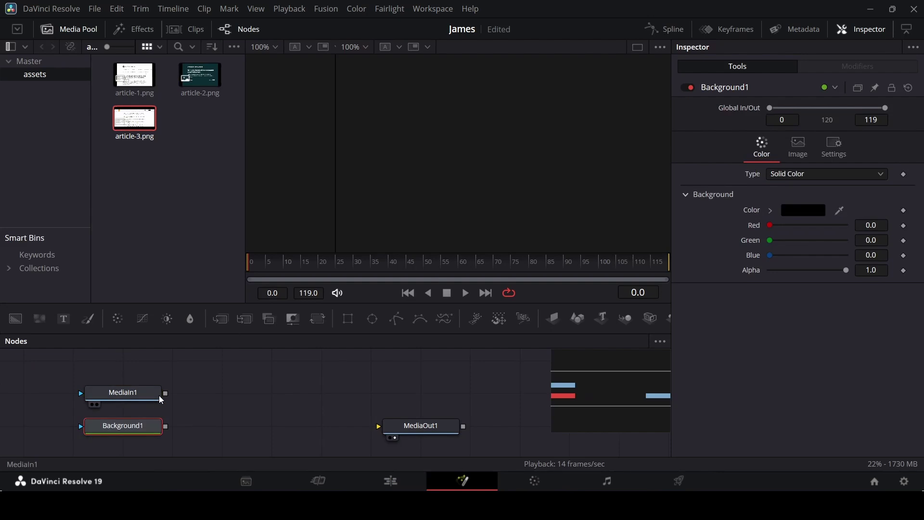
pyautogui.moveTo(165, 393); pyautogui.dragTo(166, 427)
pyautogui.moveTo(123, 392); pyautogui.dragTo(172, 393)
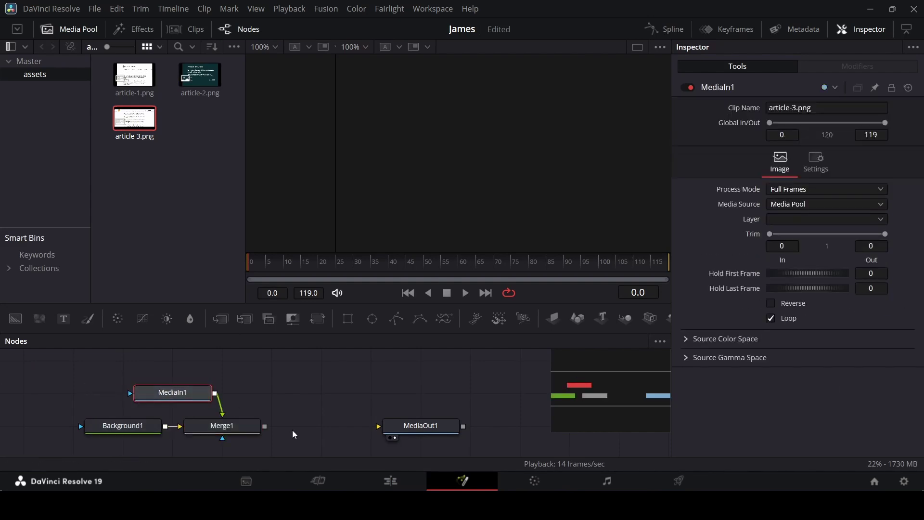
pyautogui.moveTo(265, 426); pyautogui.dragTo(379, 426)
pyautogui.moveTo(173, 392); pyautogui.dragTo(221, 392)
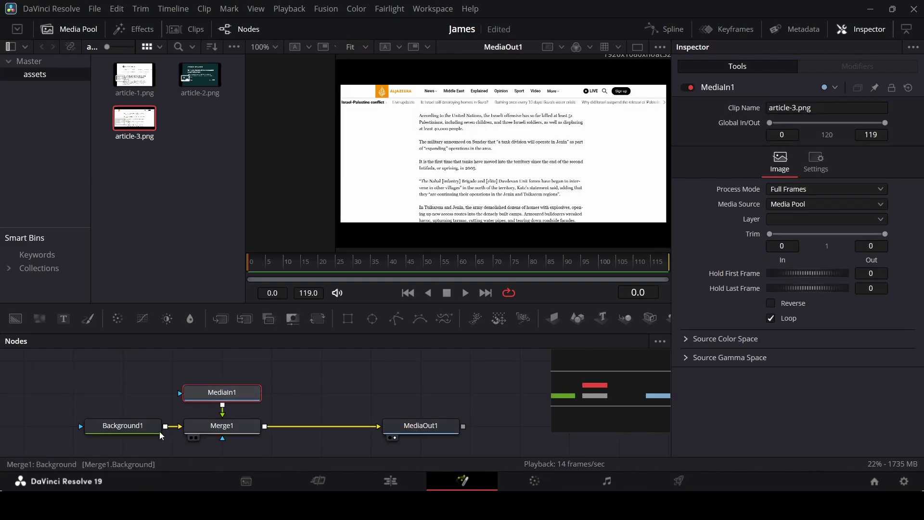
# Change Background1's color to white and set Merge1's size to 1.3
pyautogui.click(126, 427)
pyautogui.moveTo(843, 213); pyautogui.dragTo(645, 159)
pyautogui.click(222, 425)
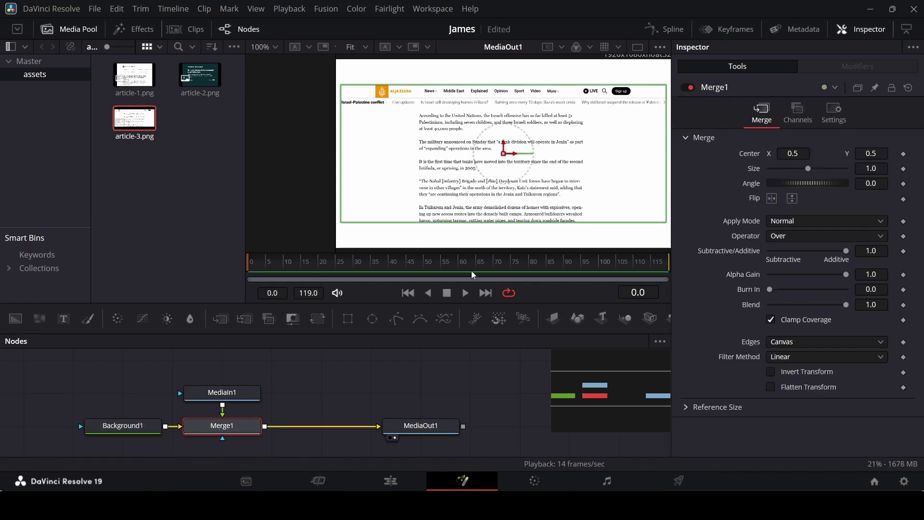
pyautogui.moveTo(808, 169); pyautogui.dragTo(818, 169)
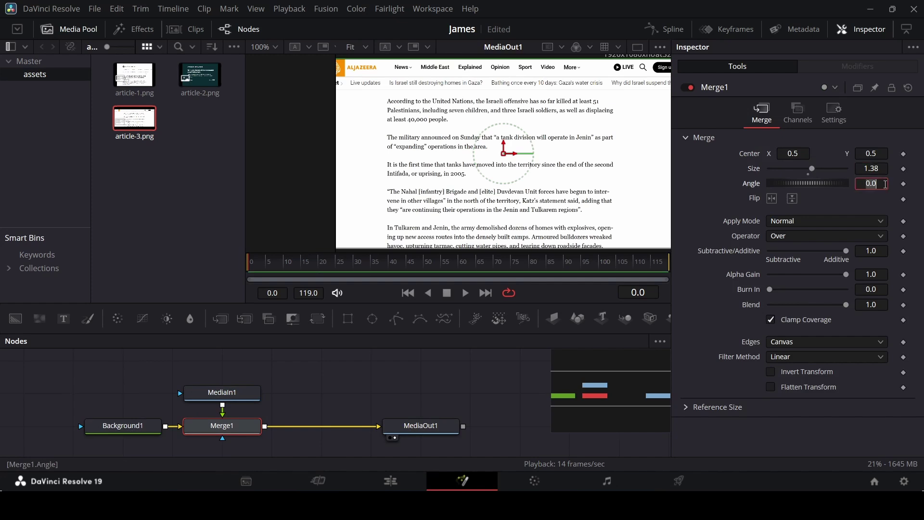
pyautogui.press('Tab')
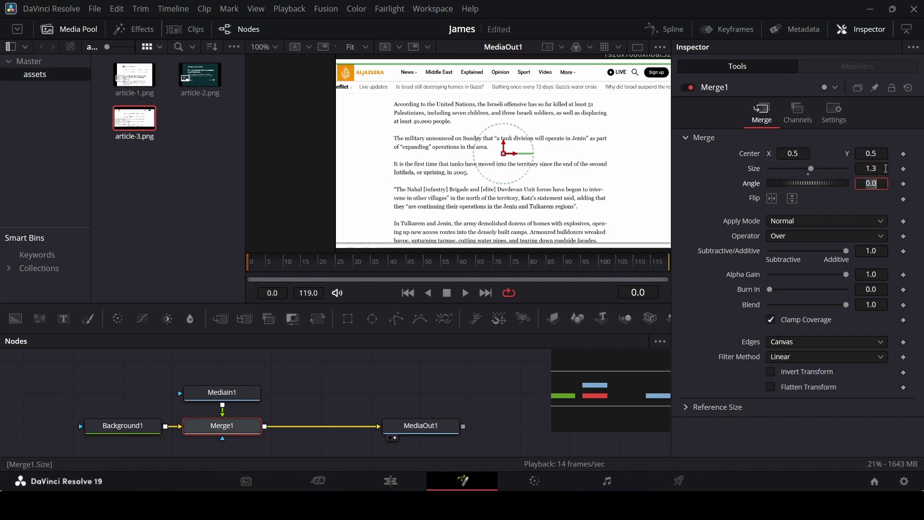
pyautogui.click(455, 389)
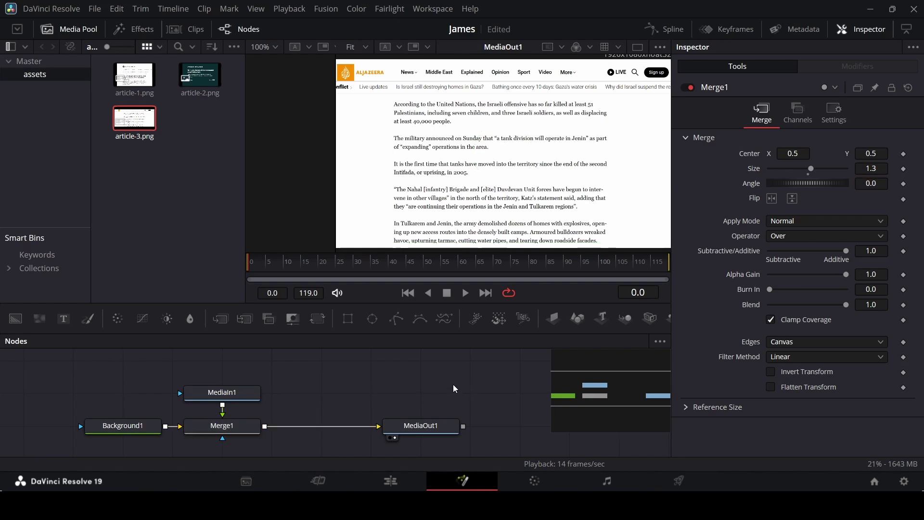
# Keyframe Merge1's center from Y 0.5 at frame 0 to about 0.532 at frame 20, and check the movement
pyautogui.click(257, 424)
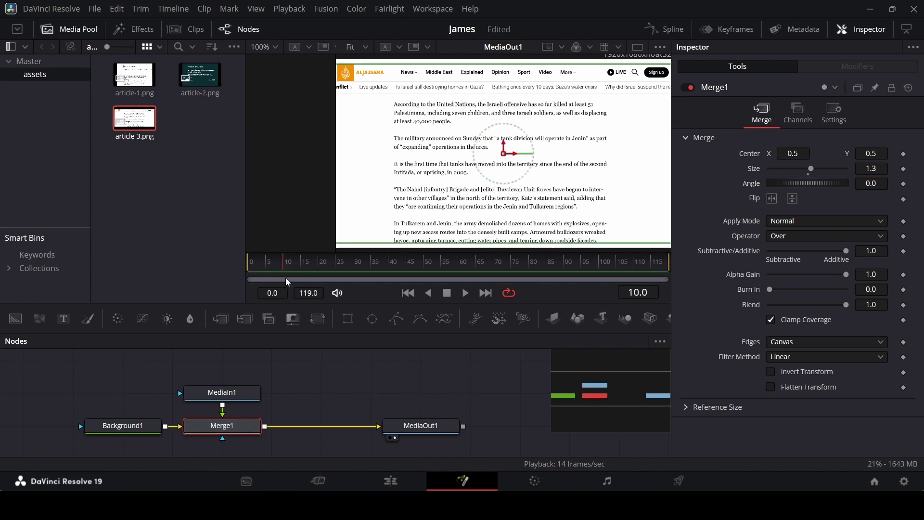
pyautogui.click(905, 154)
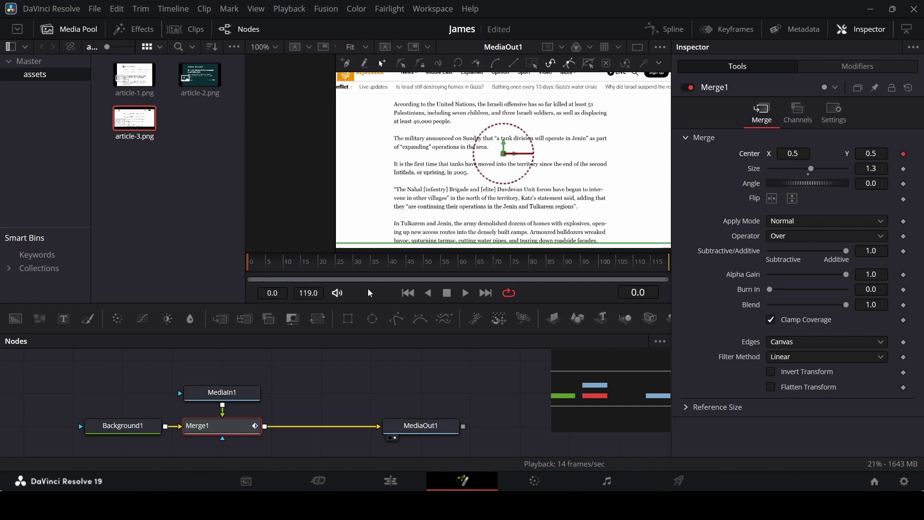
pyautogui.moveTo(294, 272); pyautogui.dragTo(324, 272)
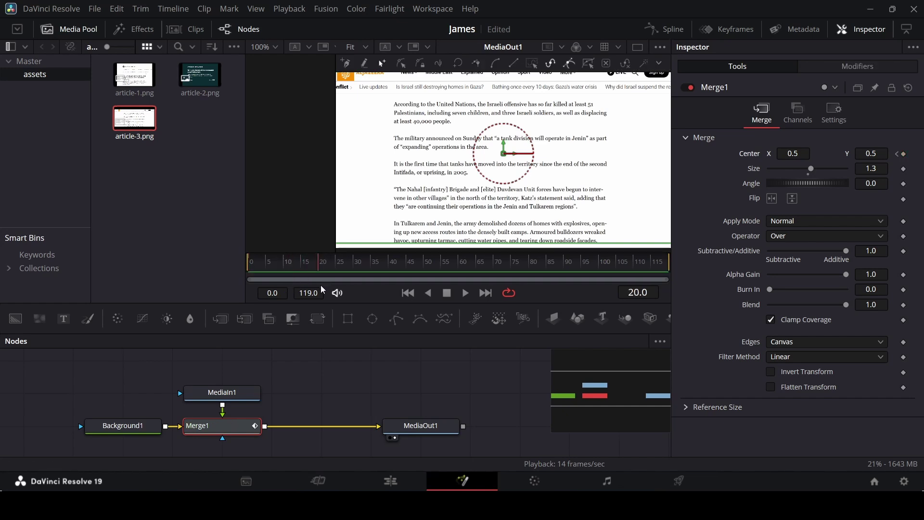
pyautogui.moveTo(498, 155); pyautogui.dragTo(505, 143)
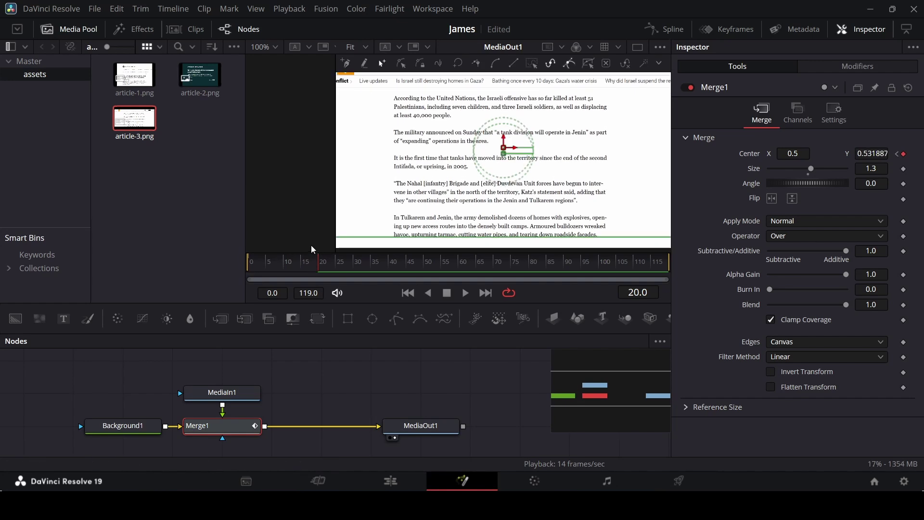
pyautogui.moveTo(309, 263); pyautogui.dragTo(209, 279)
pyautogui.press('space')
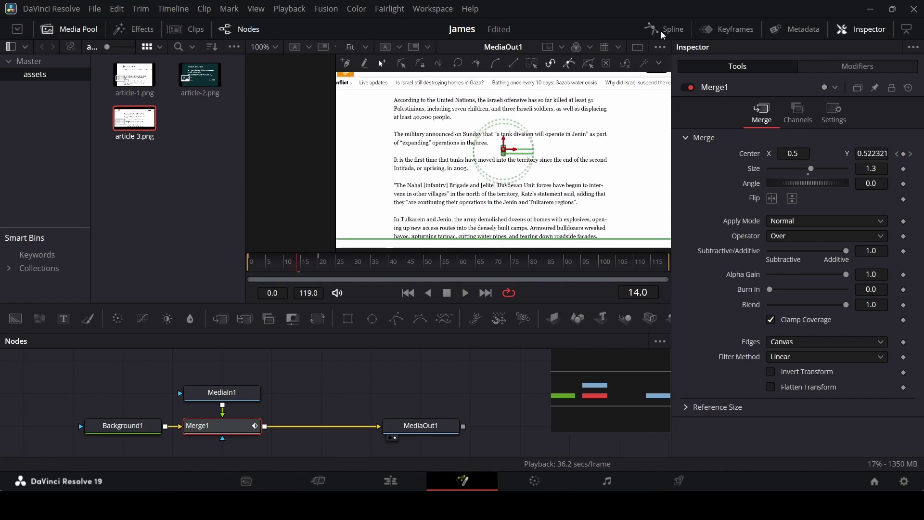
# Show Merge1's Center displacement curve in the Spline editor, smooth both keyframes into an eased curve, and play back the scroll
pyautogui.click(675, 34)
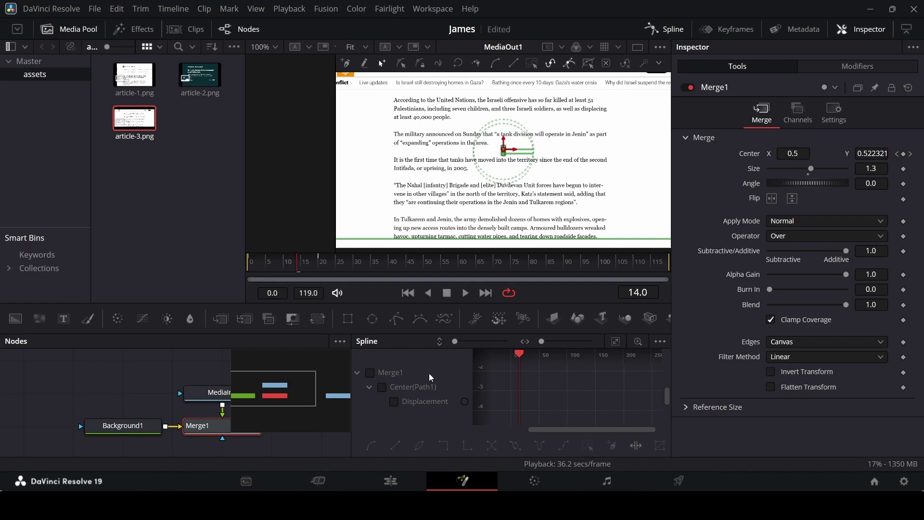
pyautogui.click(394, 403)
pyautogui.click(615, 341)
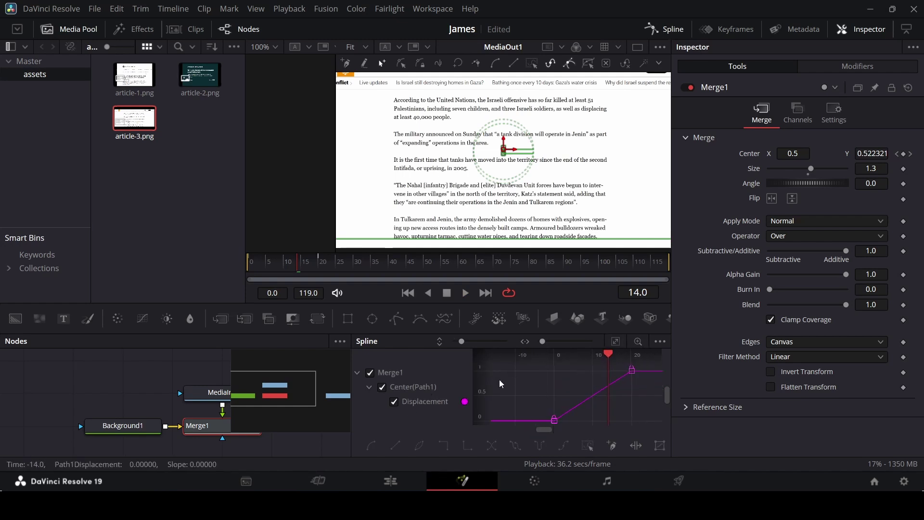
pyautogui.moveTo(486, 370); pyautogui.dragTo(489, 417)
pyautogui.moveTo(516, 415); pyautogui.dragTo(638, 357)
pyautogui.press('f')
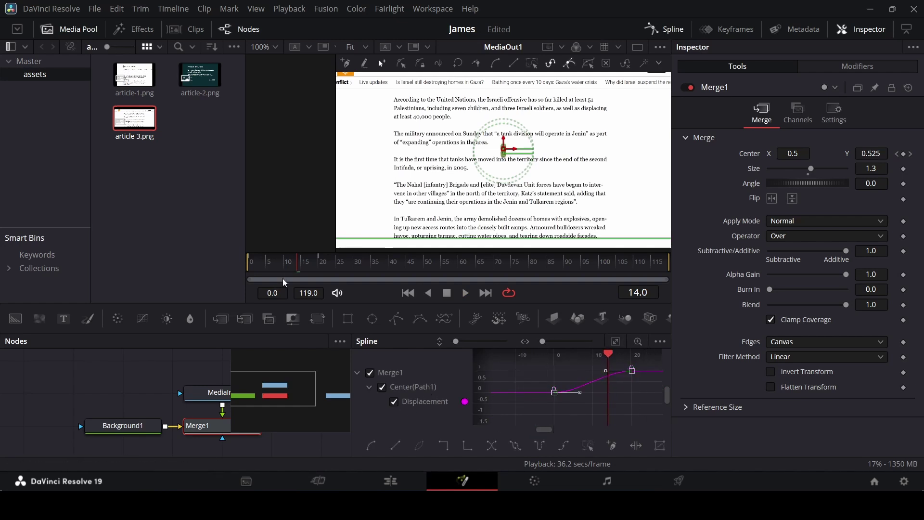
pyautogui.moveTo(288, 266); pyautogui.dragTo(221, 272)
pyautogui.press('space')
pyautogui.press('space')
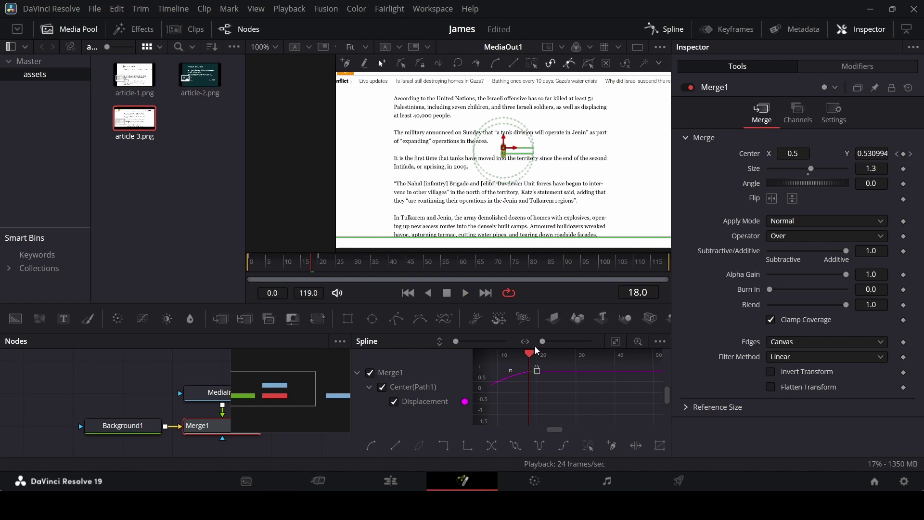
# Lengthen the easing handles of both displacement keyframes for a steeper S-curve, preview the movement, and close the Spline editor
pyautogui.moveTo(314, 270); pyautogui.dragTo(245, 272)
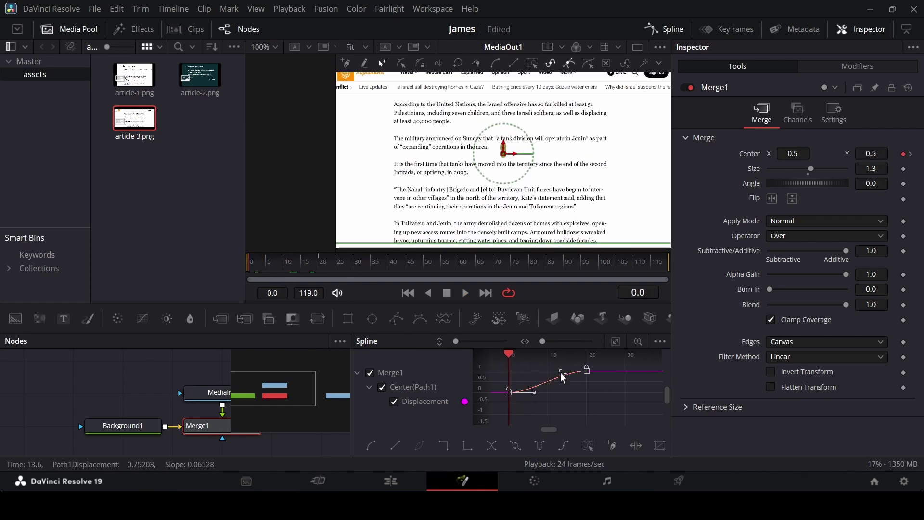
pyautogui.moveTo(533, 392); pyautogui.dragTo(590, 393)
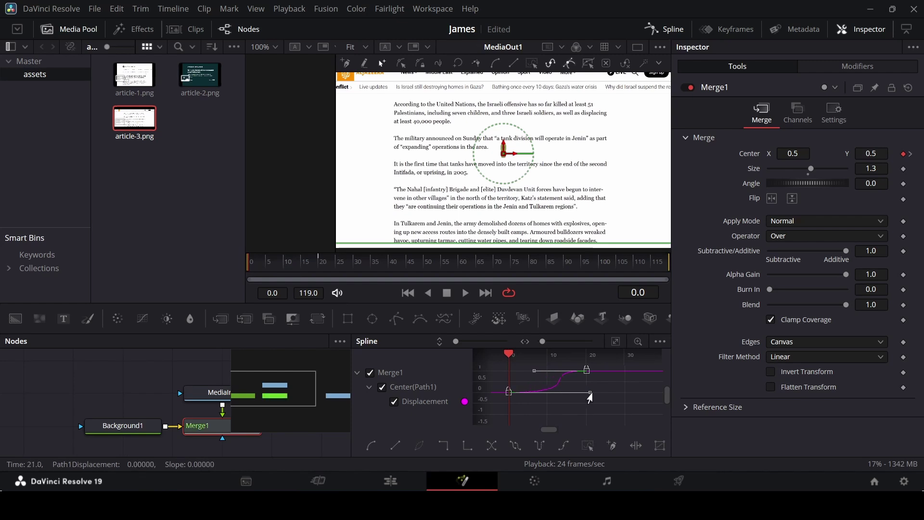
pyautogui.press('space')
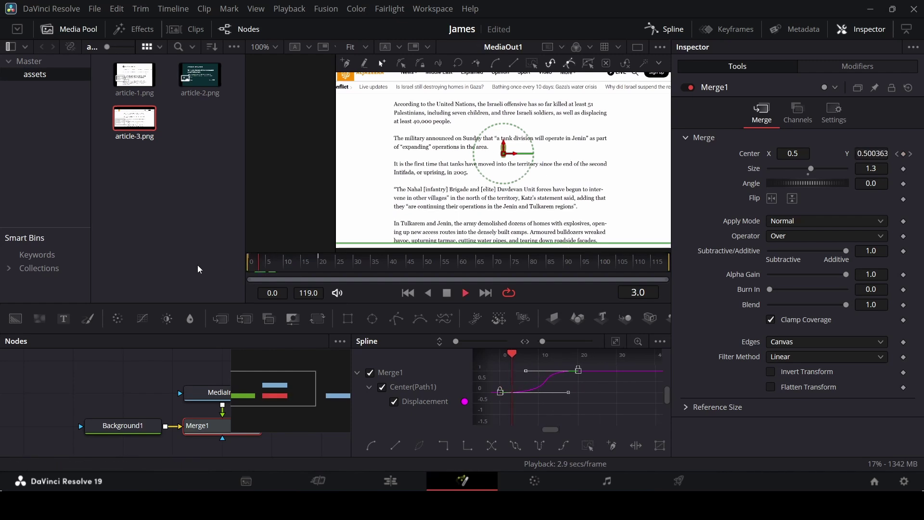
pyautogui.click(645, 29)
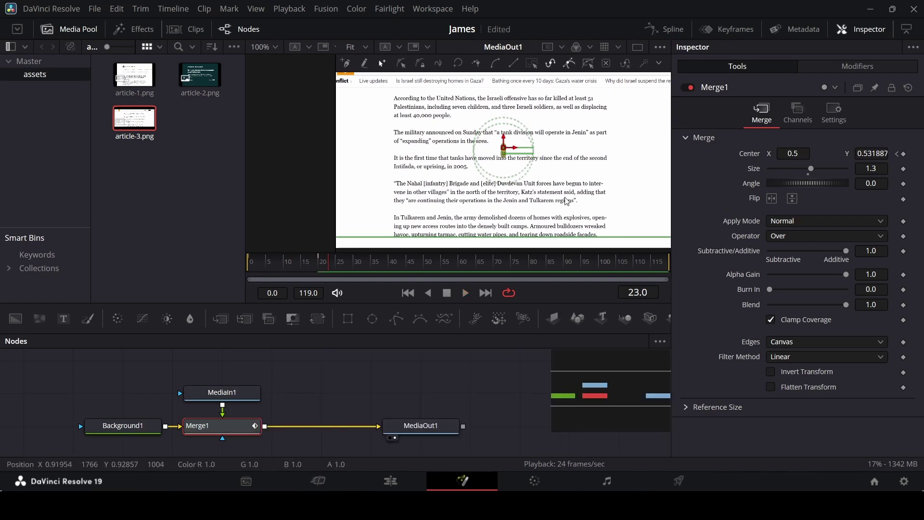
# Add a yellow Background node (red 1.0, green 1.0, blue 0.0), merge it over Merge1's output, and mask it with a Polygon
pyautogui.click(447, 381)
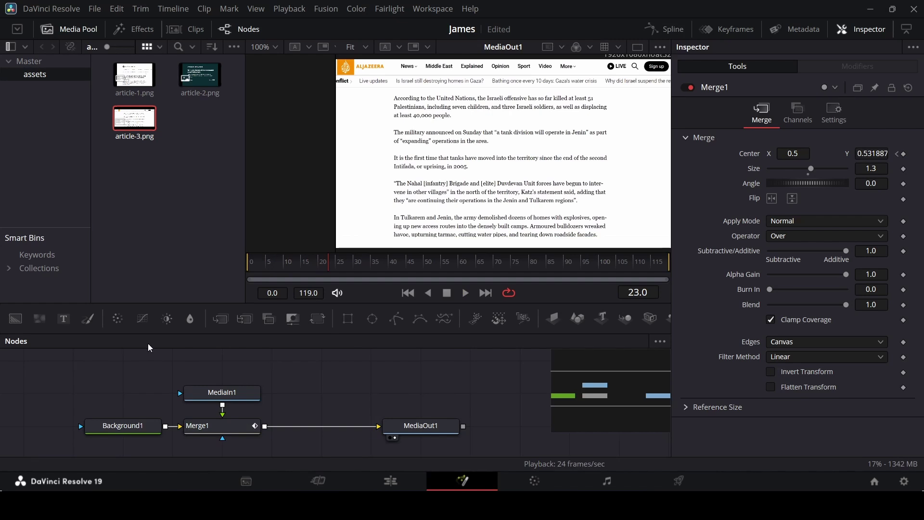
pyautogui.moveTo(15, 318); pyautogui.dragTo(371, 392)
pyautogui.moveTo(775, 228); pyautogui.dragTo(893, 243)
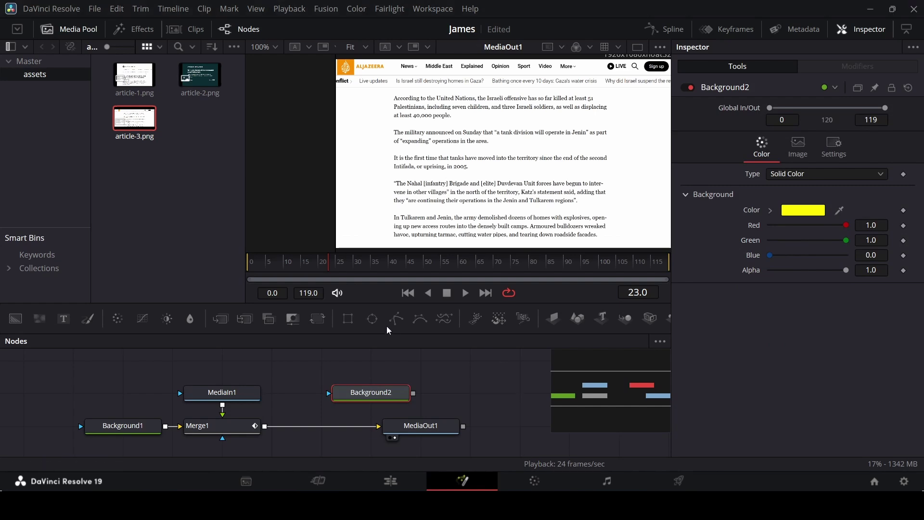
pyautogui.moveTo(396, 320); pyautogui.dragTo(315, 442)
pyautogui.click(332, 375)
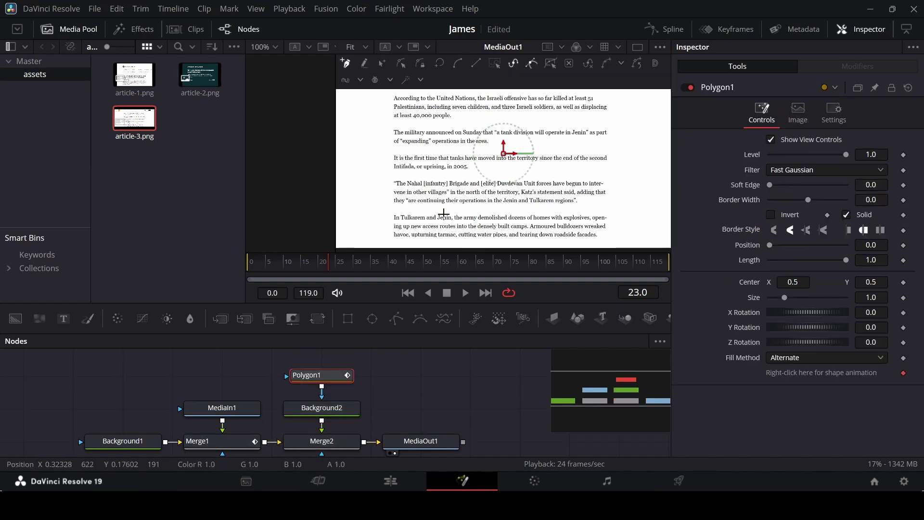
# Draw an open Polygon1 line through the article text from "It is the first time" to "the second"
pyautogui.scroll(2, 415, 161)
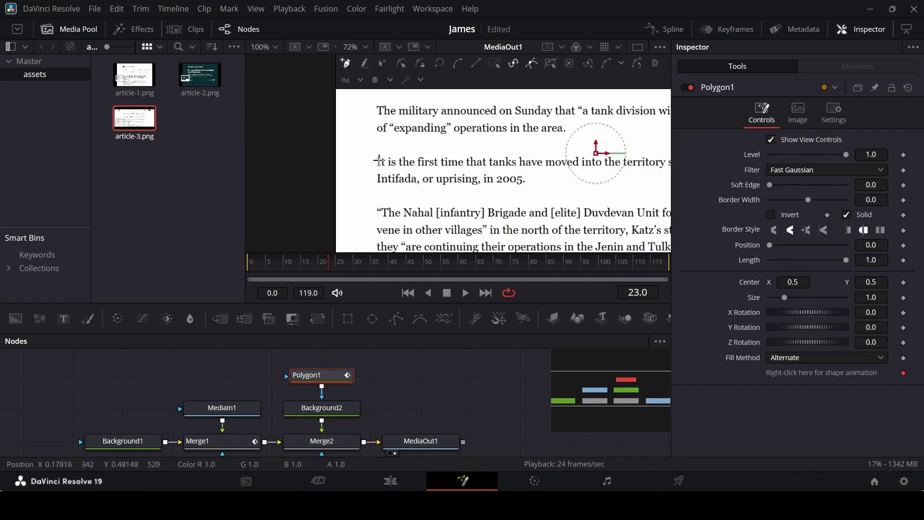
pyautogui.scroll(-2, 379, 161)
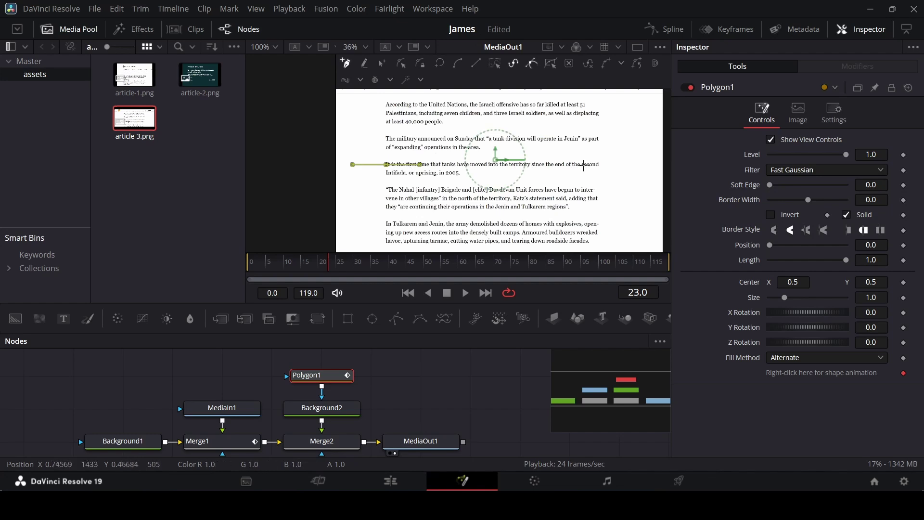
pyautogui.scroll(2, 596, 164)
pyautogui.click(596, 164)
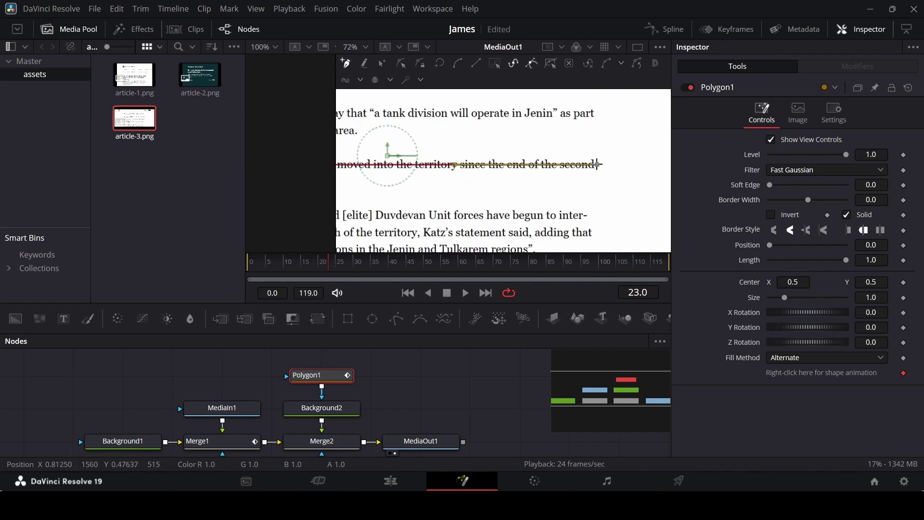
pyautogui.scroll(-2, 596, 164)
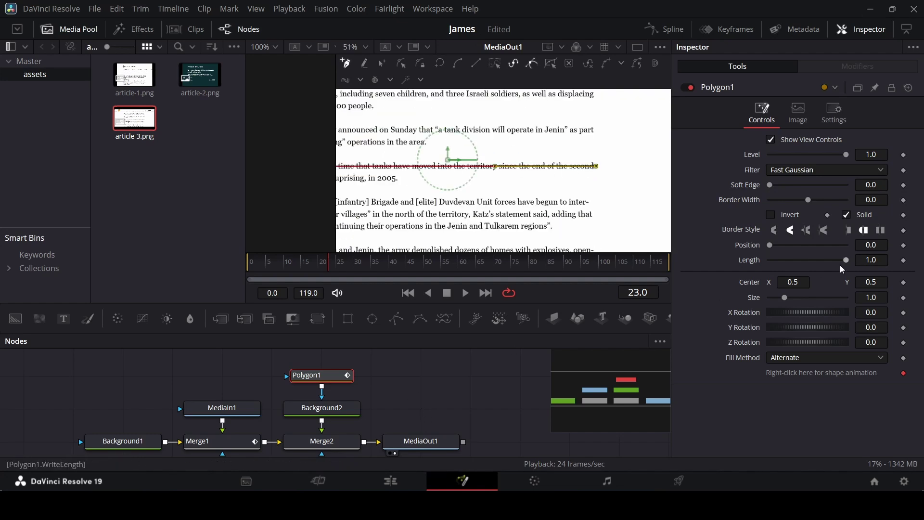
# Set Polygon1's border width to 0.02 with flat end caps and turn off Solid
pyautogui.click(880, 199)
pyautogui.write('2')
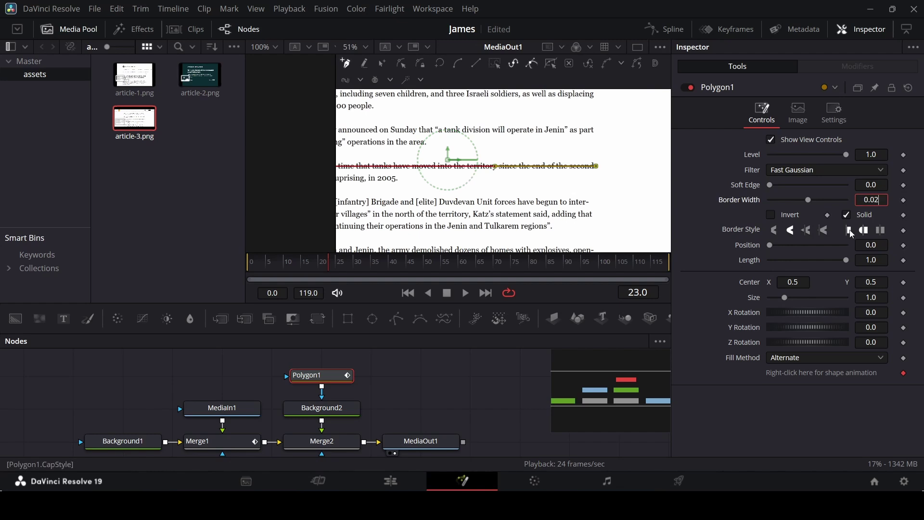
pyautogui.click(846, 214)
# Set Merge2's apply mode to Darken so the text shows through the yellow highlight
pyautogui.click(312, 441)
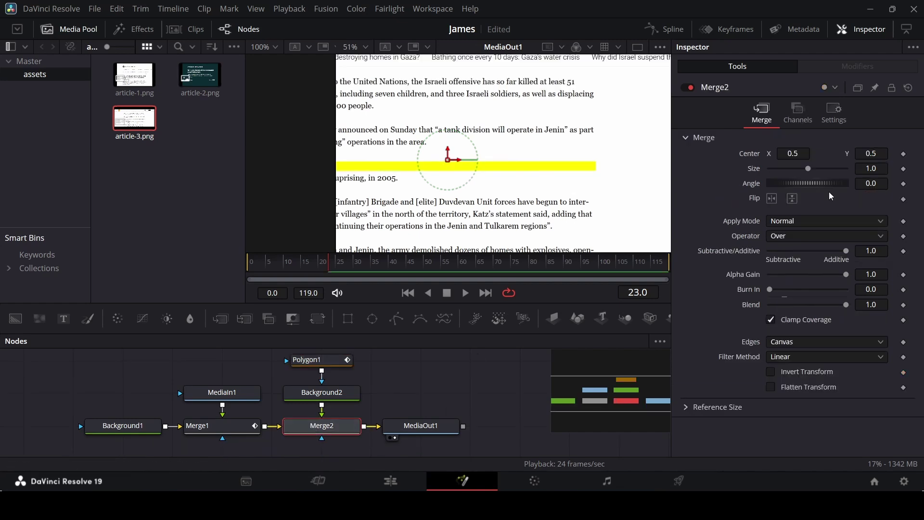
pyautogui.click(799, 220)
pyautogui.click(794, 325)
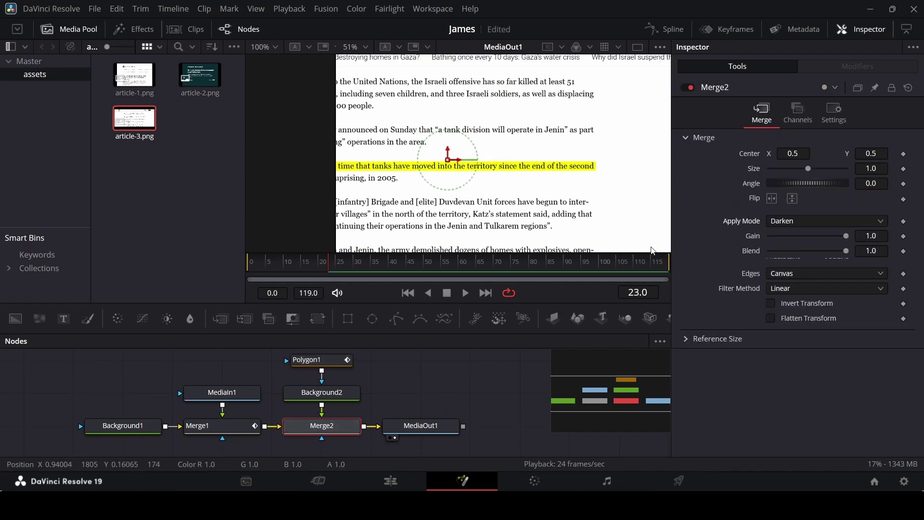
pyautogui.moveTo(598, 212); pyautogui.dragTo(668, 206)
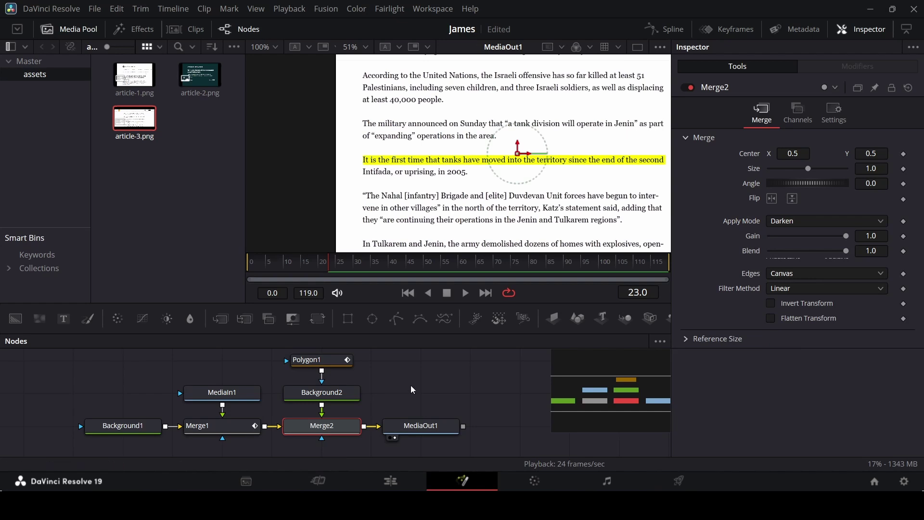
# Duplicate Polygon1 and connect the copy into Polygon1's mask input
pyautogui.scroll(1, 411, 385)
pyautogui.click(323, 396)
pyautogui.hotkey('ctrl', 'c')
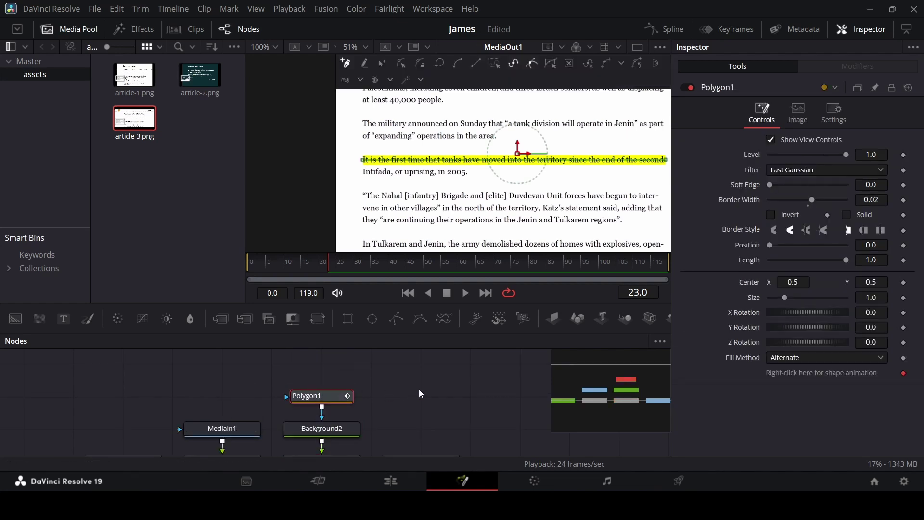
pyautogui.hotkey('ctrl', 'v')
pyautogui.moveTo(419, 389); pyautogui.dragTo(339, 372)
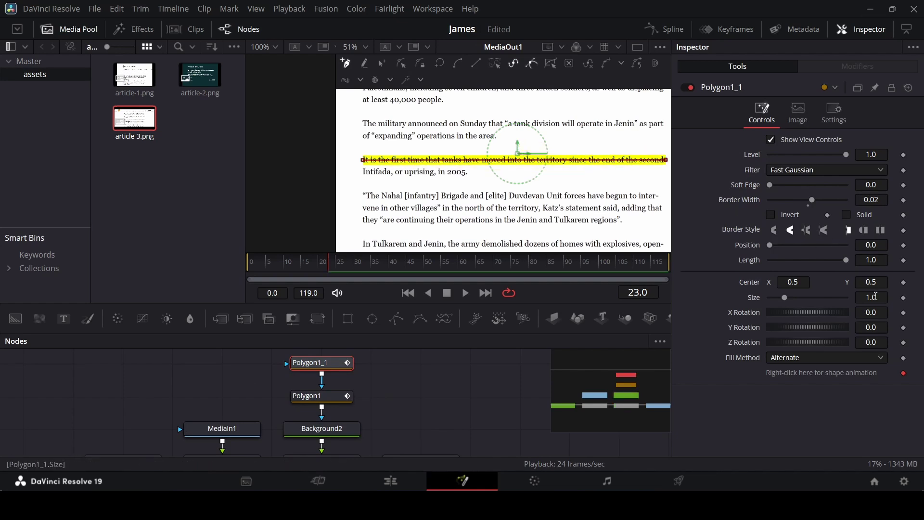
# Move Polygon1_1 down to center Y 0.458 and shorten its line to end after "in 2005."
pyautogui.moveTo(875, 281); pyautogui.dragTo(864, 281)
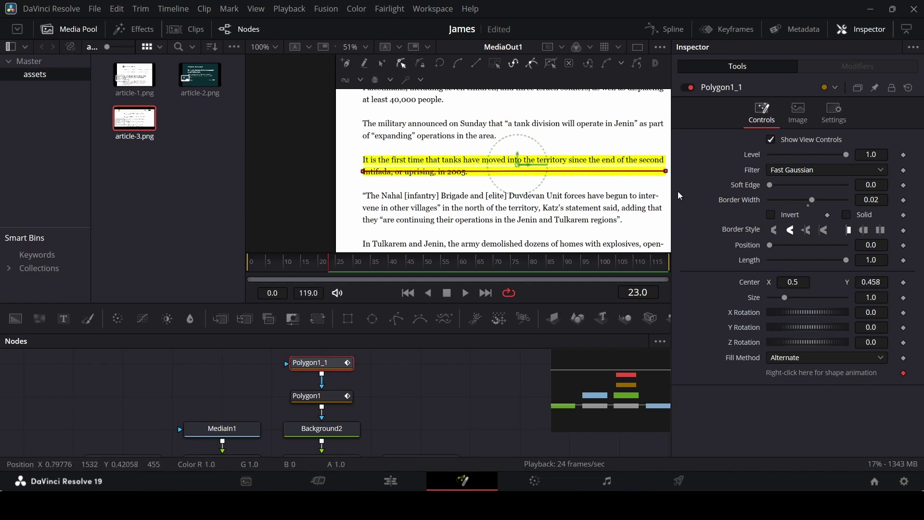
pyautogui.moveTo(665, 171); pyautogui.dragTo(473, 174)
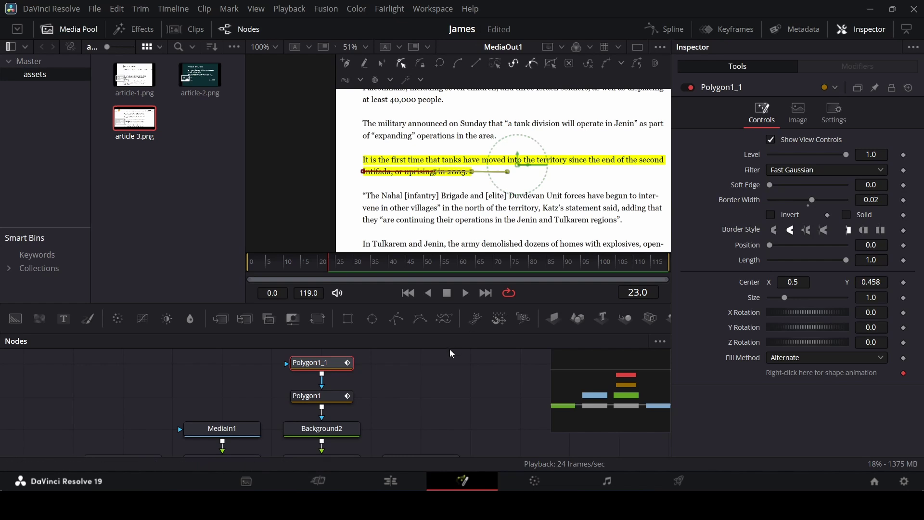
pyautogui.click(442, 389)
# Keyframe Polygon1's length from 0.0 at frame 20 to 1.0 at frame 40
pyautogui.click(322, 267)
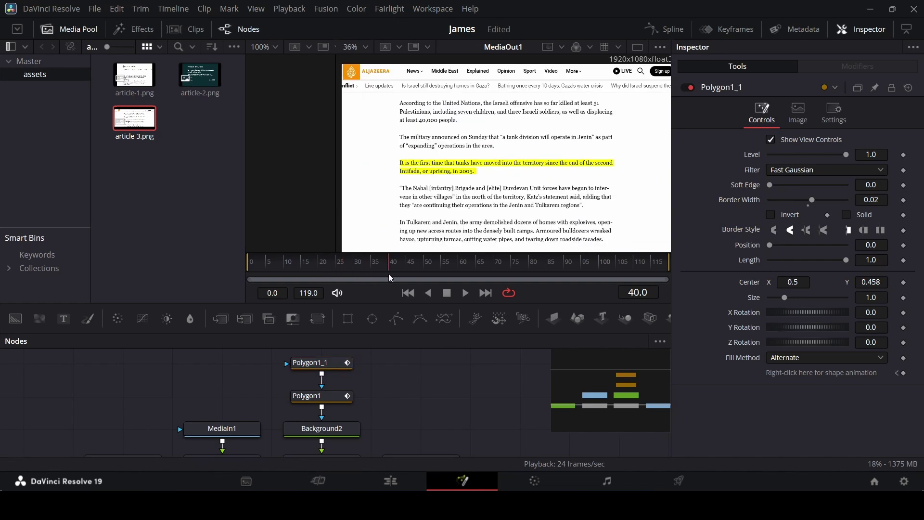
pyautogui.click(339, 396)
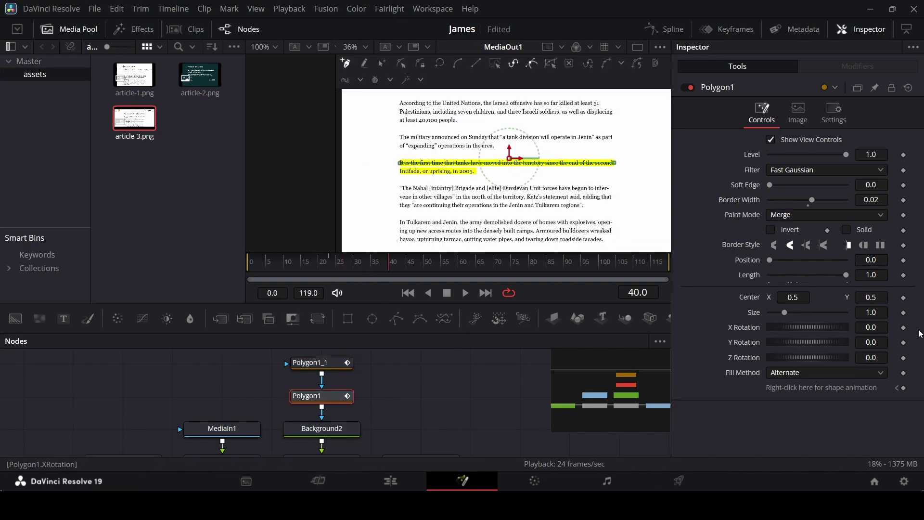
pyautogui.click(903, 275)
pyautogui.moveTo(318, 272); pyautogui.dragTo(323, 273)
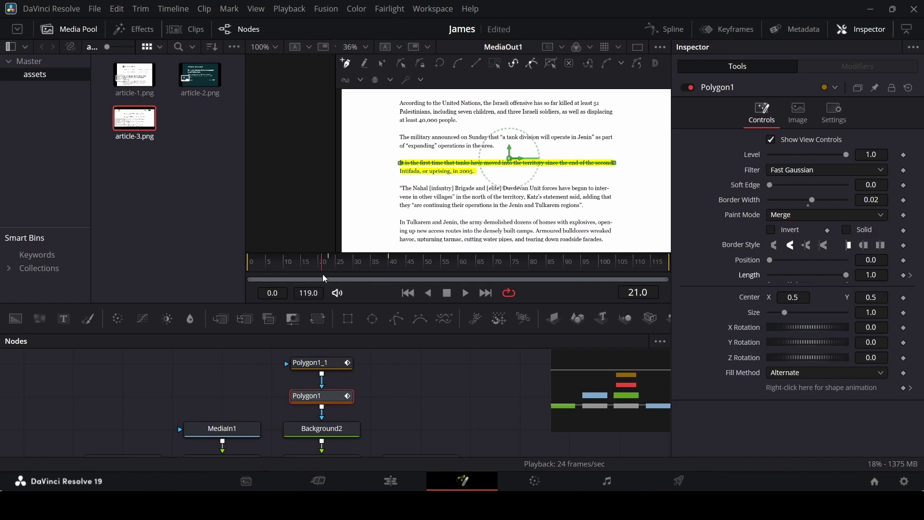
pyautogui.press('Left')
pyautogui.moveTo(846, 275); pyautogui.dragTo(736, 284)
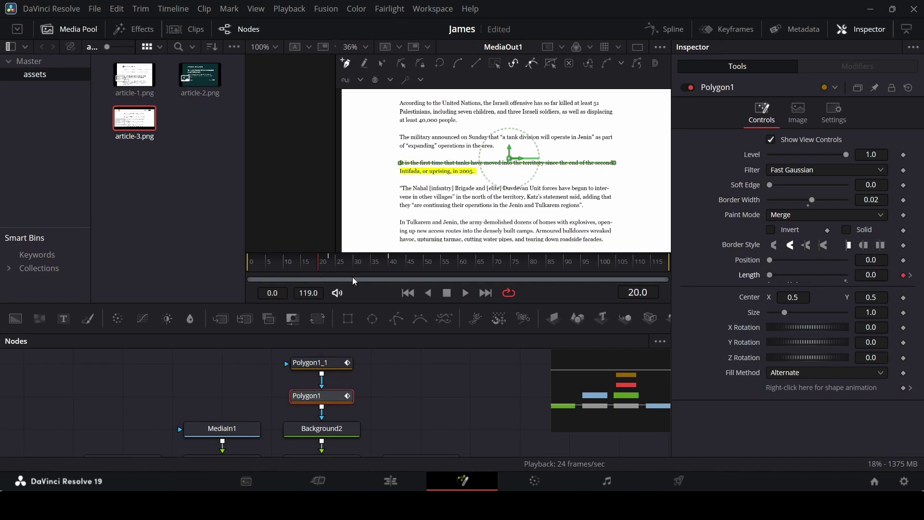
# Keyframe Polygon1_1's length from 0.0 at frame 40 to 1.0 at frame 55, and play back the highlight
pyautogui.moveTo(352, 269); pyautogui.dragTo(392, 274)
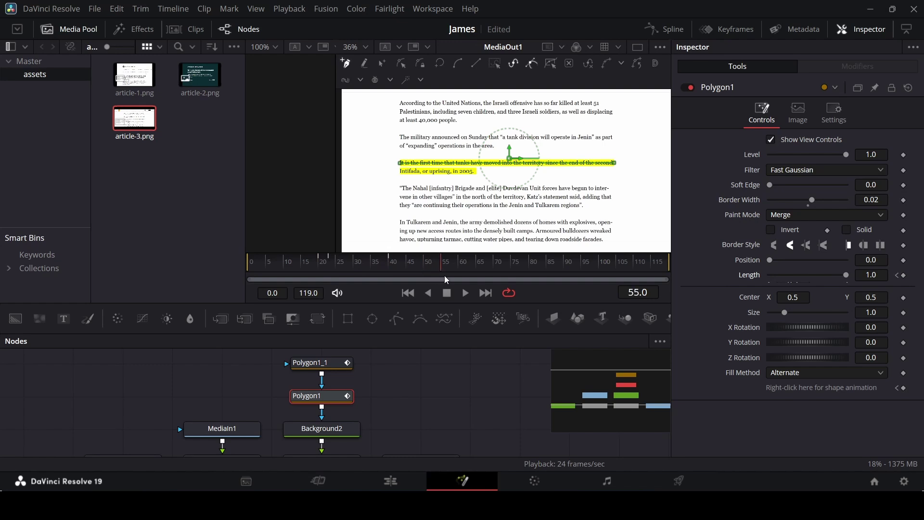
pyautogui.click(330, 360)
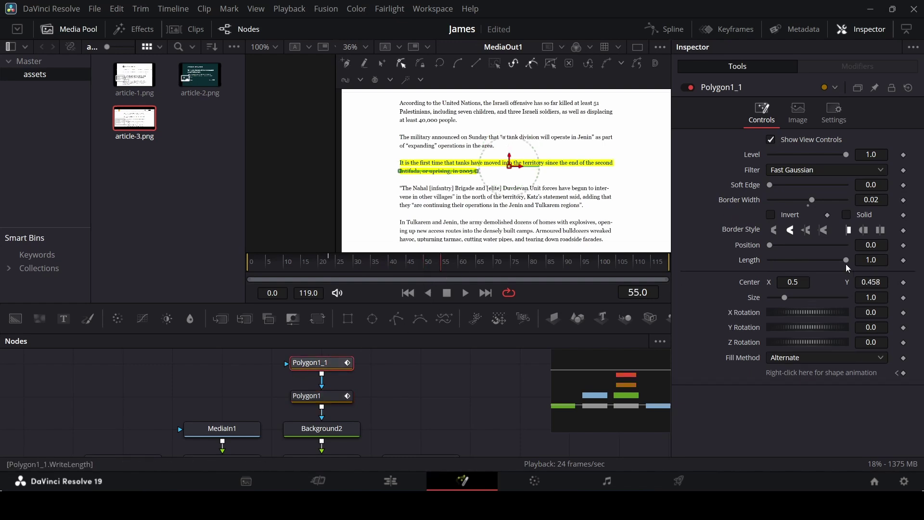
pyautogui.click(405, 268)
pyautogui.moveTo(845, 260); pyautogui.dragTo(694, 267)
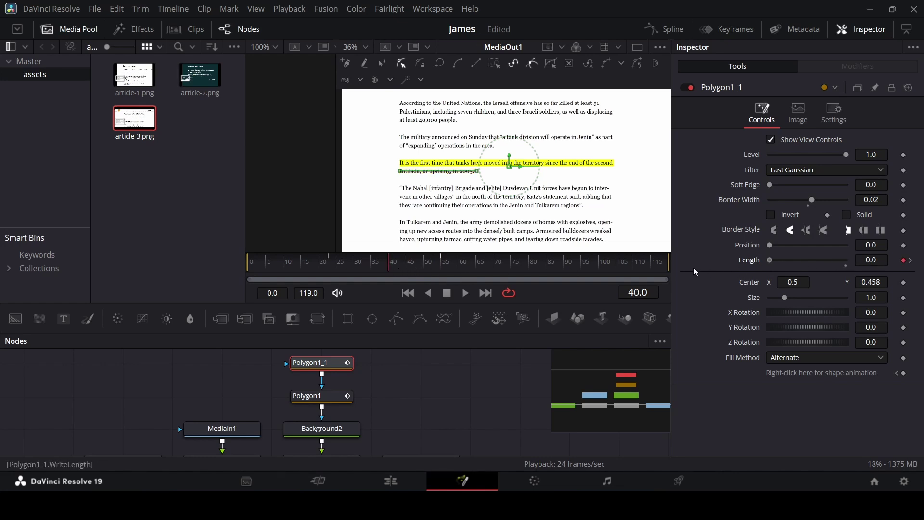
pyautogui.click(308, 267)
pyautogui.click(394, 394)
pyautogui.press('space')
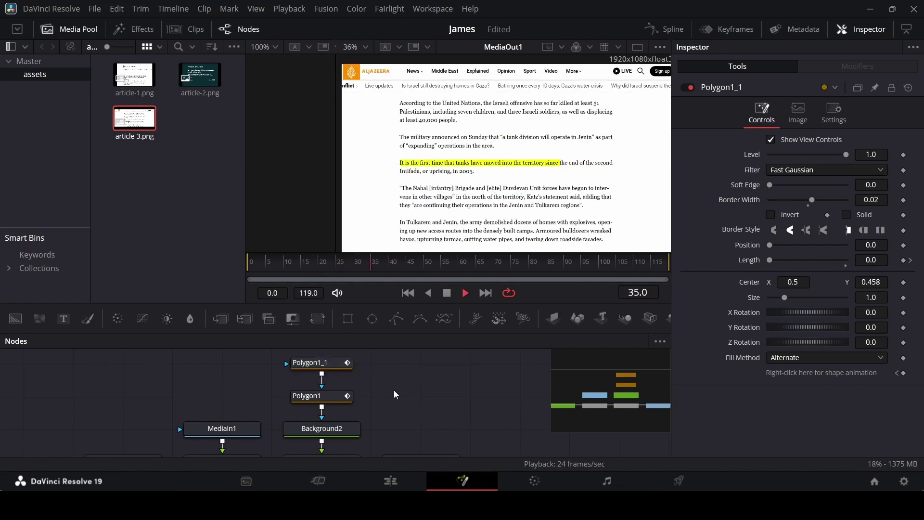
pyautogui.press('space')
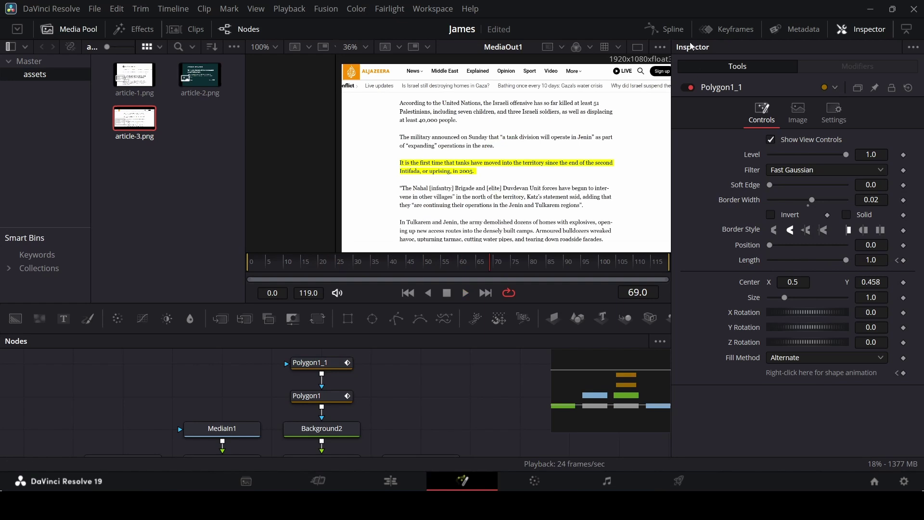
# Show only the Polygon1_1 and Polygon1 animation curves in the Spline editor, leaving Merge1 unchecked
pyautogui.click(664, 29)
pyautogui.click(356, 373)
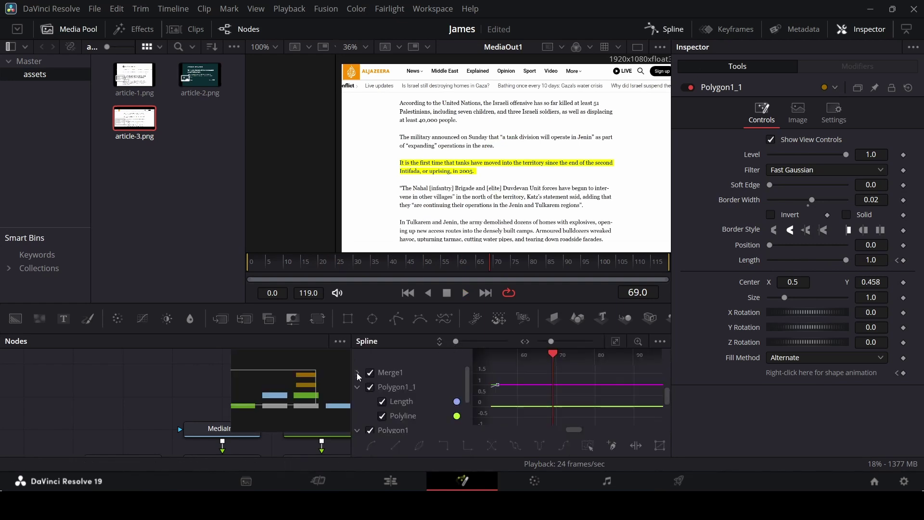
pyautogui.click(357, 387)
pyautogui.click(370, 372)
pyautogui.click(369, 387)
pyautogui.click(369, 401)
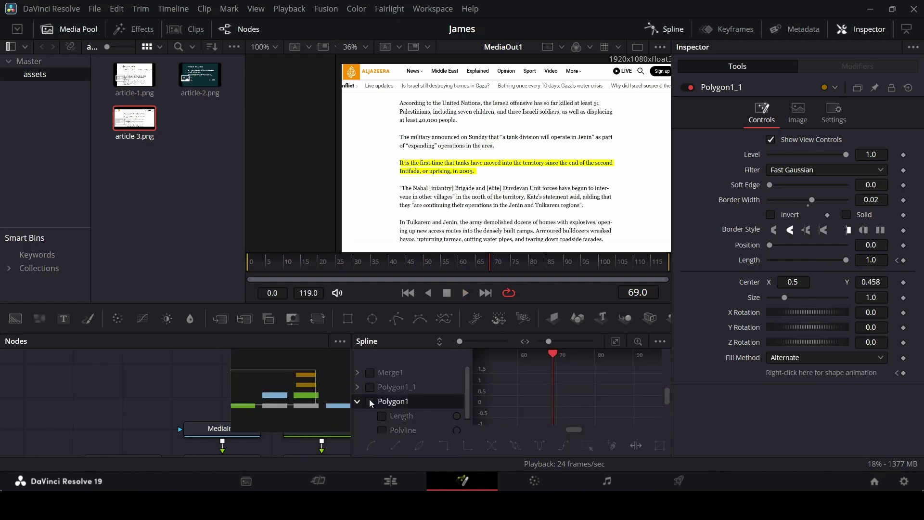
pyautogui.click(359, 401)
pyautogui.click(369, 401)
pyautogui.click(370, 387)
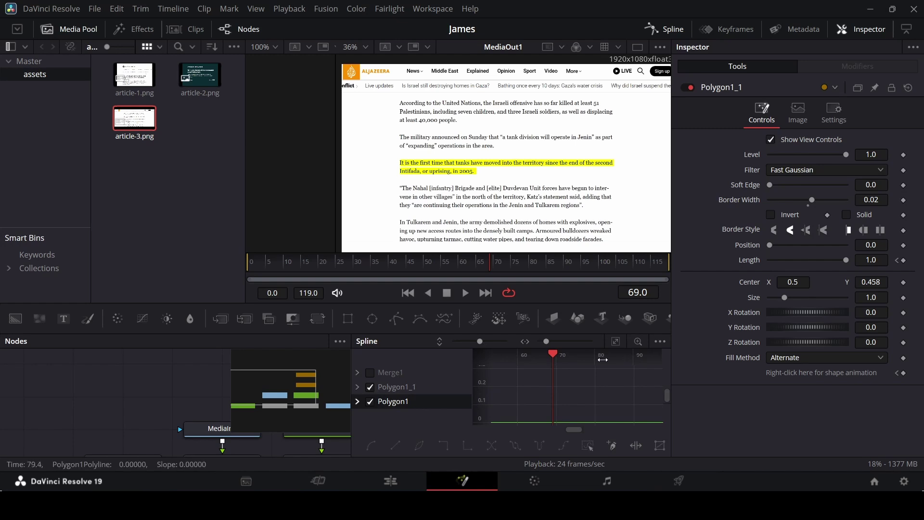
# Ease all keyframes of both polygon highlight lines with flat handles, and close the Spline editor
pyautogui.moveTo(480, 368); pyautogui.dragTo(671, 355)
pyautogui.press('f')
pyautogui.click(665, 28)
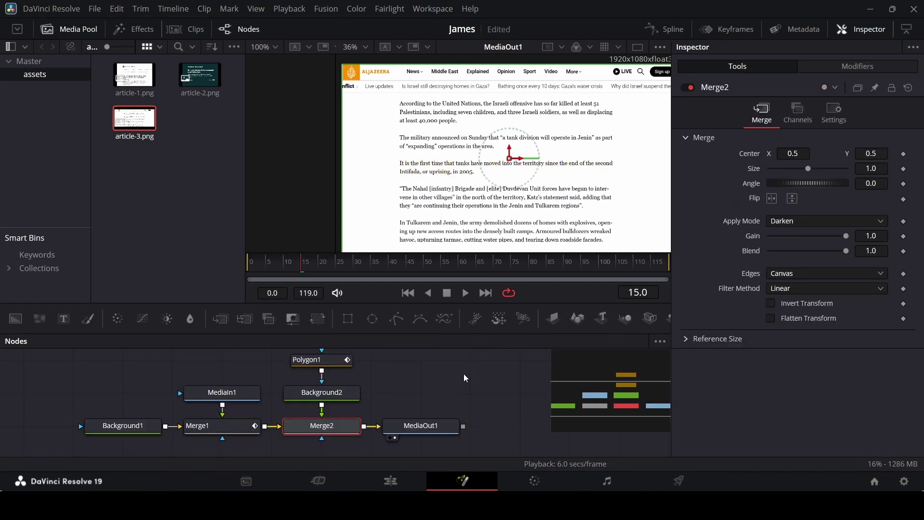
# Return to the Edit page and place an adjustment clip on Video 2 covering the third article's Fusion composition
pyautogui.click(391, 480)
pyautogui.click(712, 341)
pyautogui.scroll(5, 735, 340)
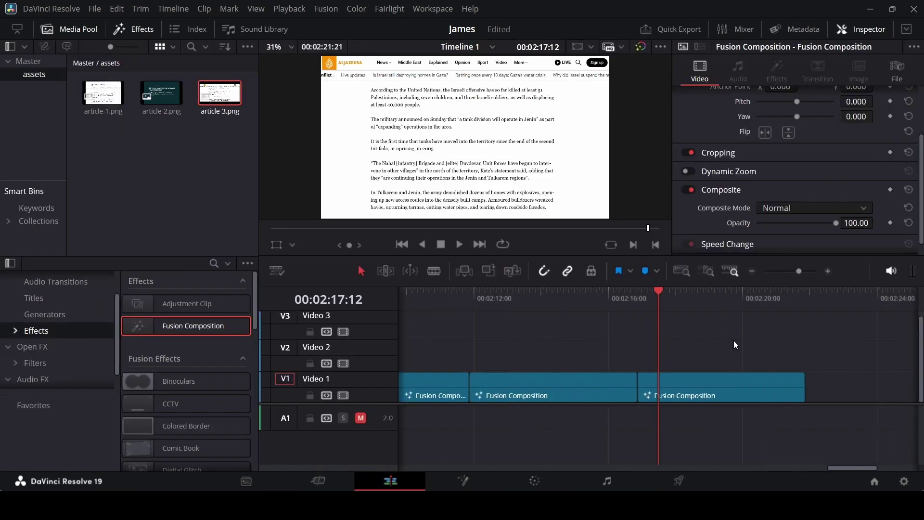
pyautogui.moveTo(187, 303); pyautogui.dragTo(563, 365)
pyautogui.click(705, 363)
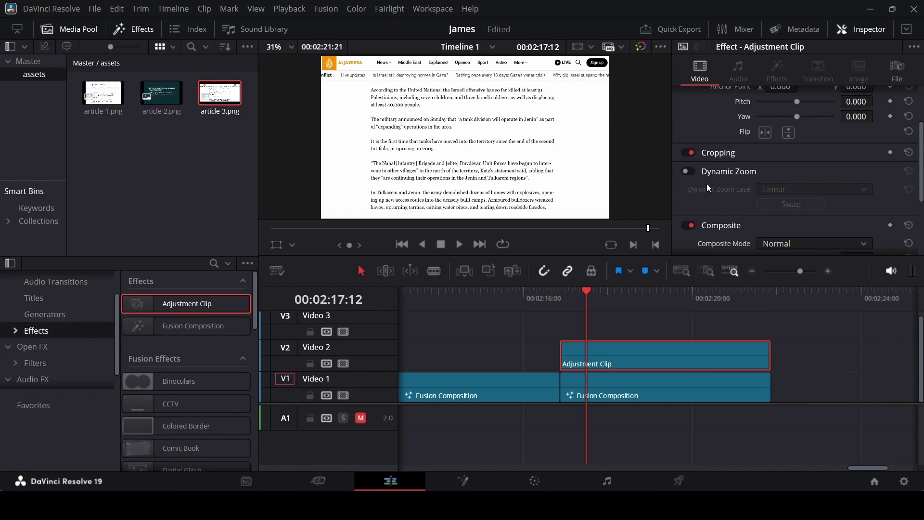
# Enable Dynamic Zoom on the Video 2 adjustment clip, swap its direction to zoom in, and play back the result
pyautogui.click(688, 172)
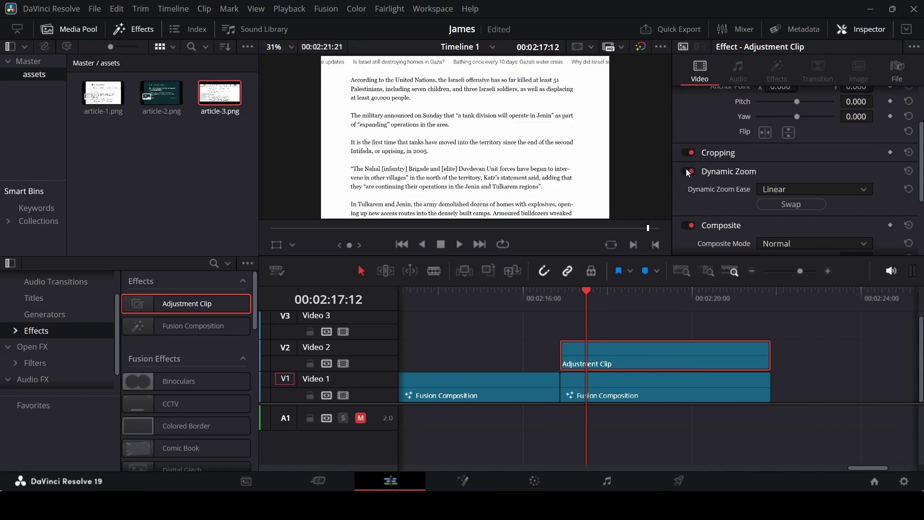
pyautogui.click(789, 205)
pyautogui.click(536, 303)
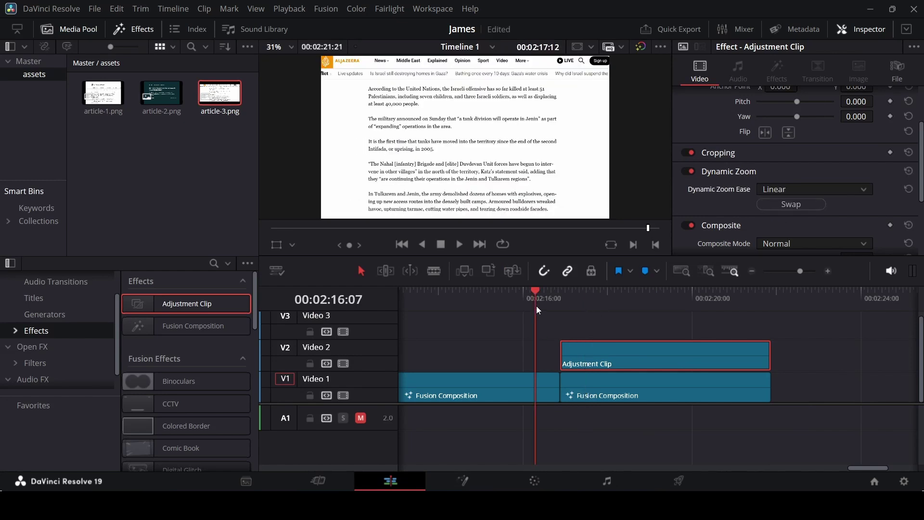
pyautogui.click(584, 325)
pyautogui.press('space')
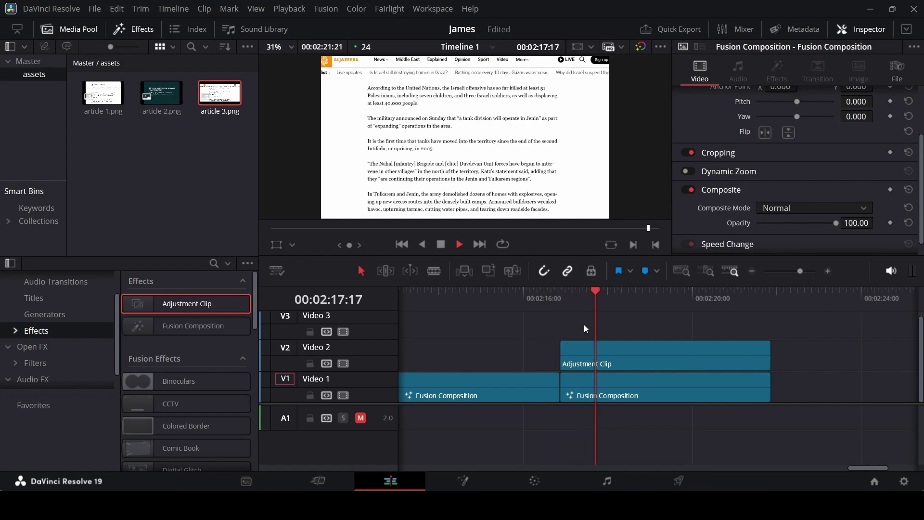
pyautogui.press('space')
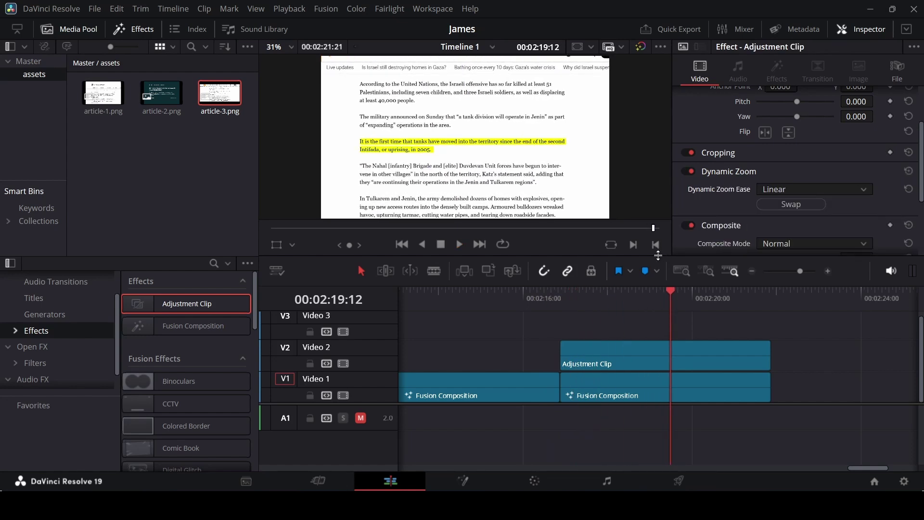
# Split the third article's Fusion composition at 00:02:19:10, just after its highlight finishes, and save the project
pyautogui.press('Left')
pyautogui.press('Left')
pyautogui.press('Left')
pyautogui.press('Left')
pyautogui.press('Left')
pyautogui.press('Left')
pyautogui.press('Left')
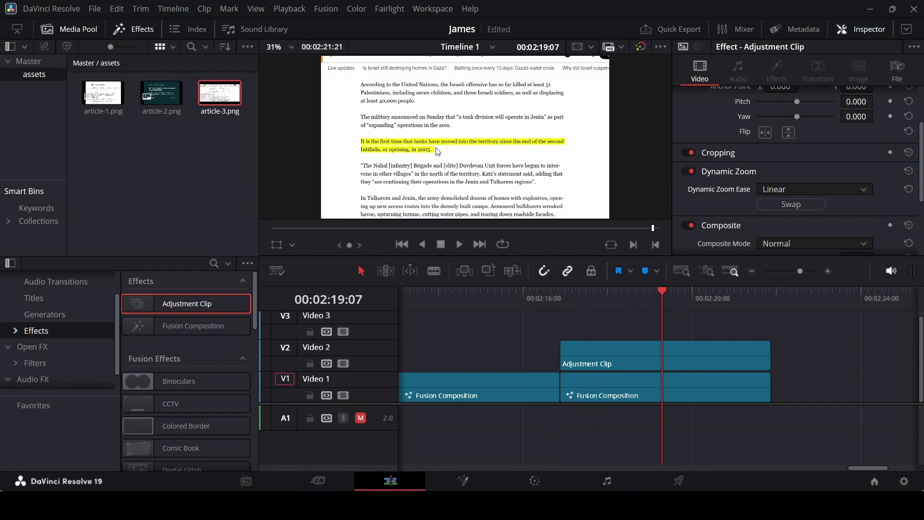
pyautogui.press('Right')
pyautogui.press('Right')
pyautogui.press('Right')
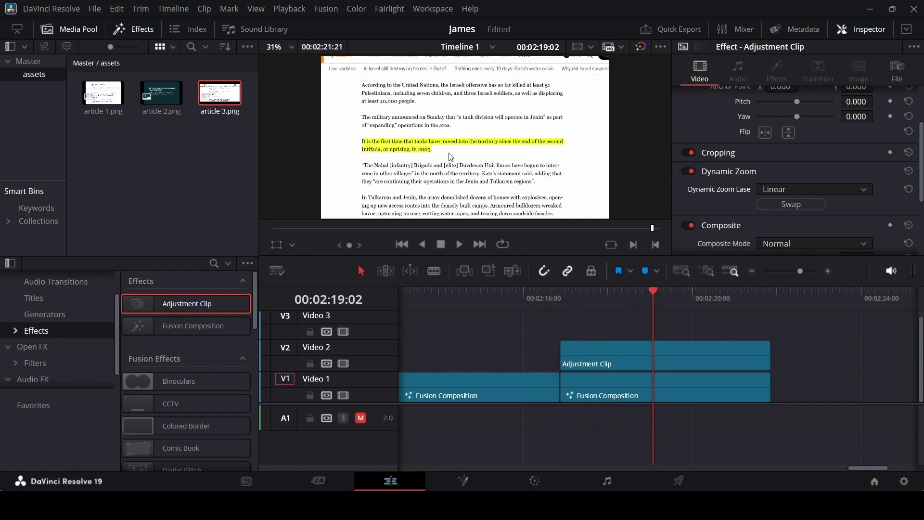
pyautogui.press('Right')
pyautogui.press('Right')
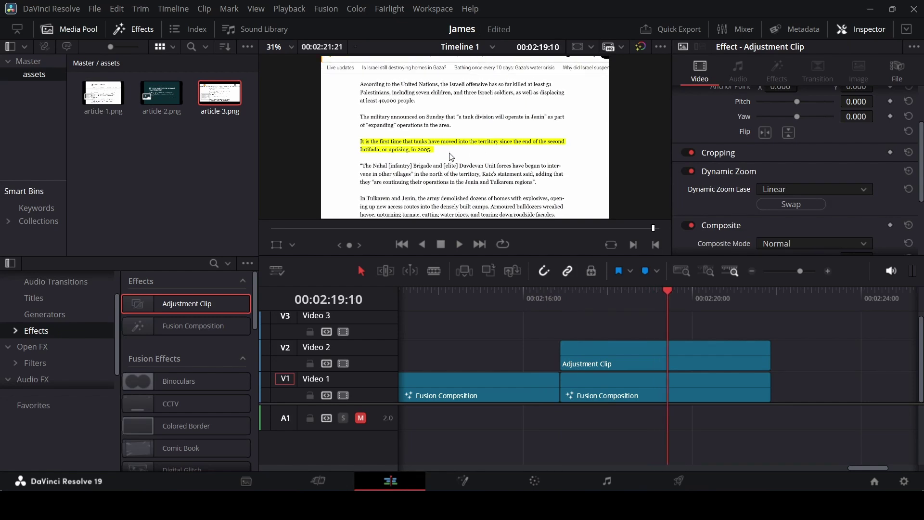
pyautogui.click(683, 388)
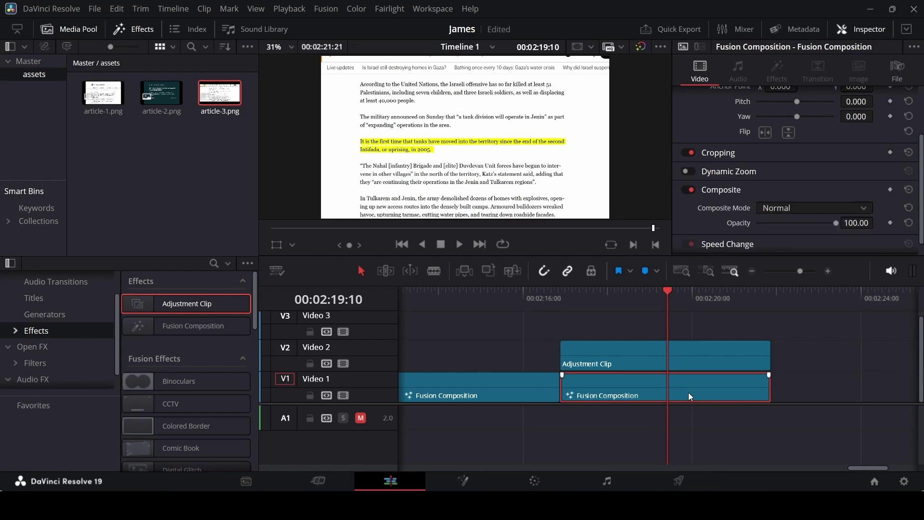
pyautogui.hotkey('ctrl', 'b')
pyautogui.click(692, 383)
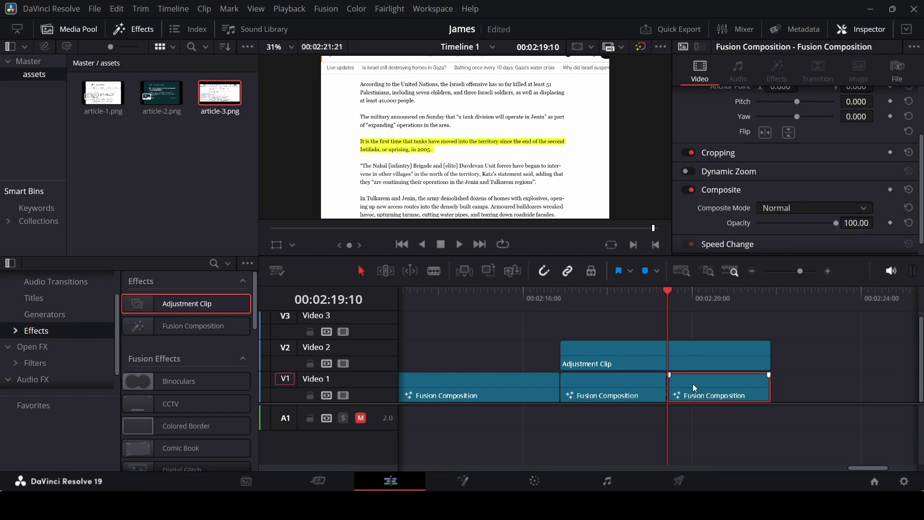
pyautogui.hotkey('ctrl', 's')
# Zoom the second part of the split composition well beyond 1.2, reframe it on the first highlighted line's end, and play it back
pyautogui.hscroll(3, 713, 389)
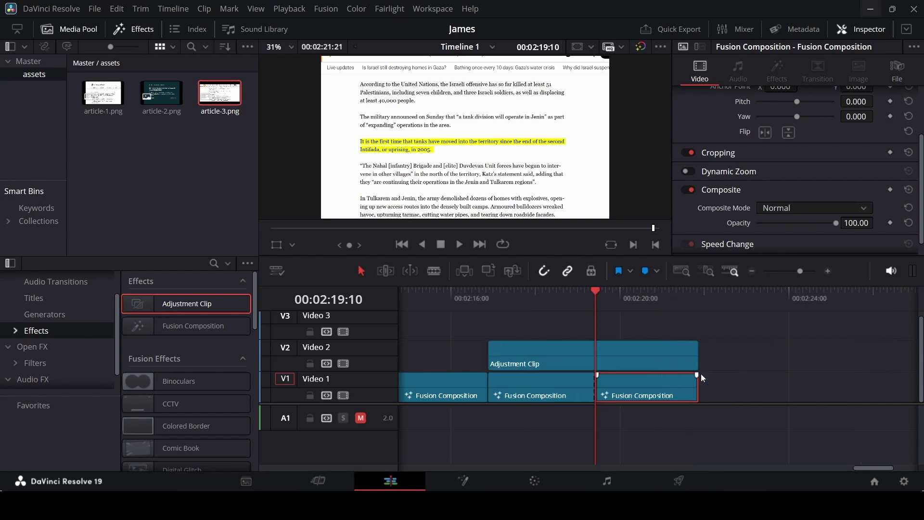
pyautogui.scroll(3, 794, 114)
pyautogui.click(787, 113)
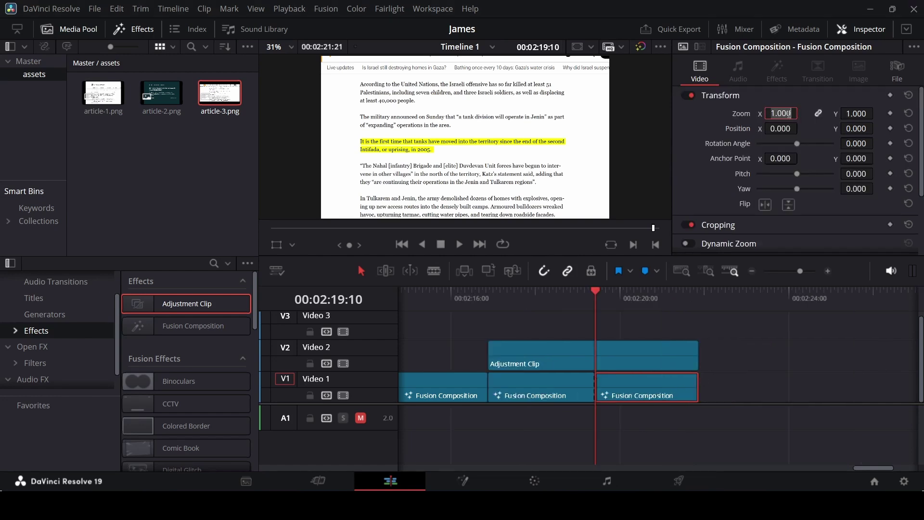
pyautogui.write('1.2')
pyautogui.press('Return')
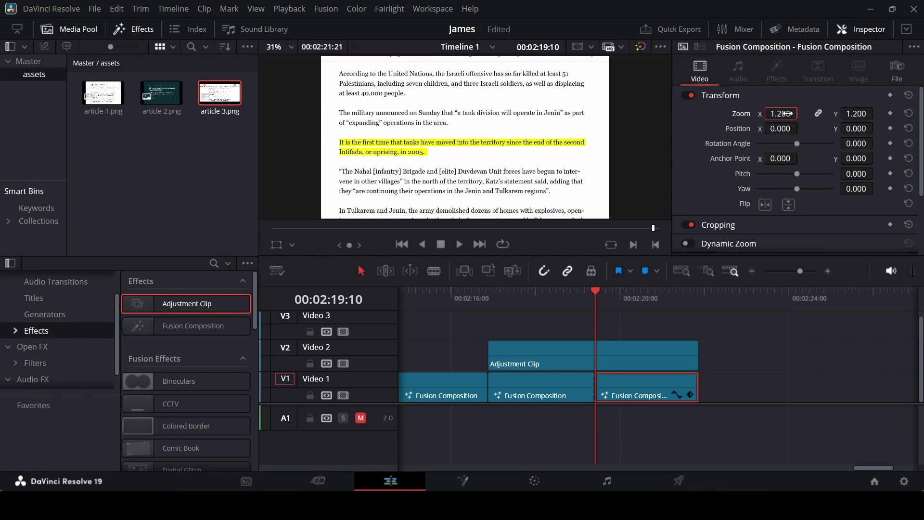
pyautogui.moveTo(787, 113)
pyautogui.mouseDown()
pyautogui.moveTo(801, 113)
pyautogui.moveTo(789, 113)
pyautogui.moveTo(789, 127)
pyautogui.mouseUp()
pyautogui.click(759, 344)
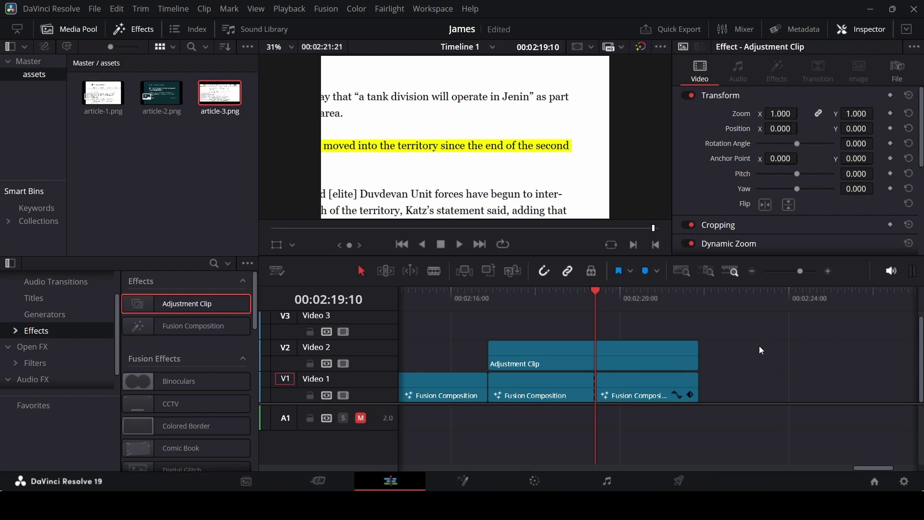
pyautogui.click(562, 299)
pyautogui.press('space')
pyautogui.press('space')
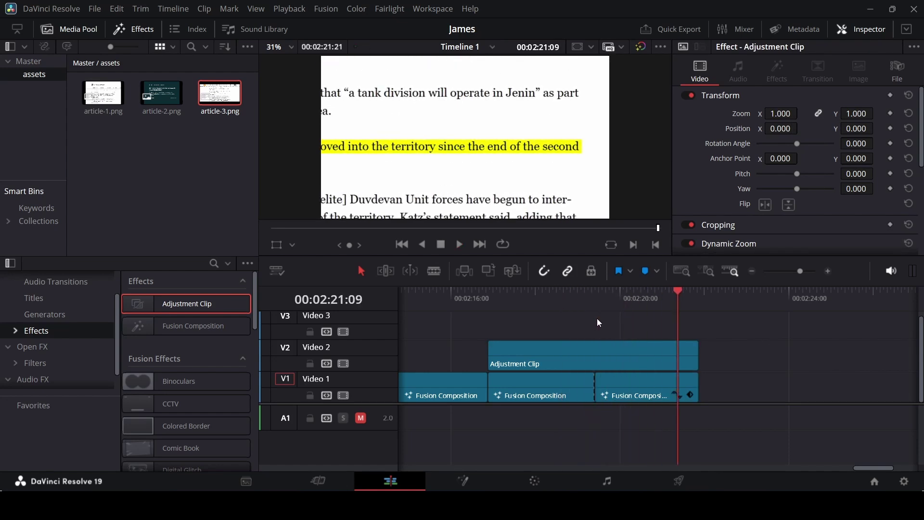
# Add an adjustment clip on Video 3 spanning all the compositions of the rebuilt article sequence
pyautogui.hotkey('ctrl', '-')
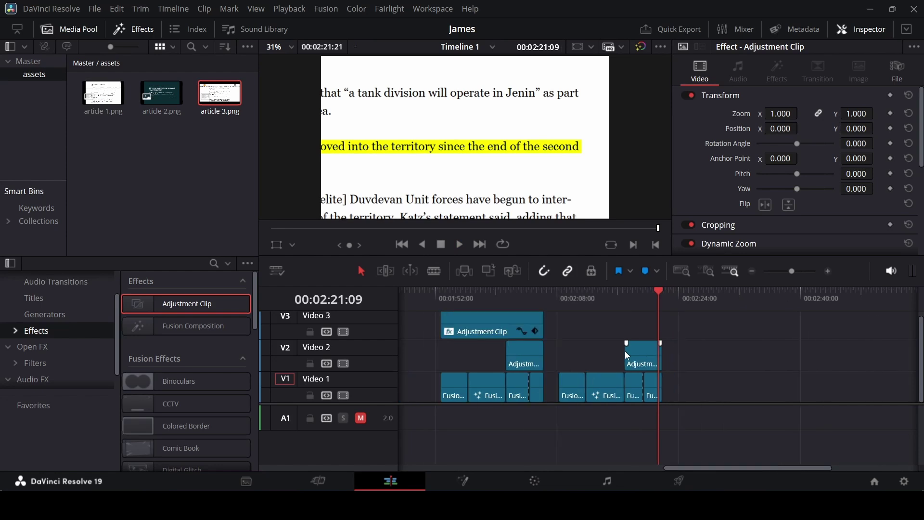
pyautogui.hscroll(-3, 624, 351)
pyautogui.click(528, 288)
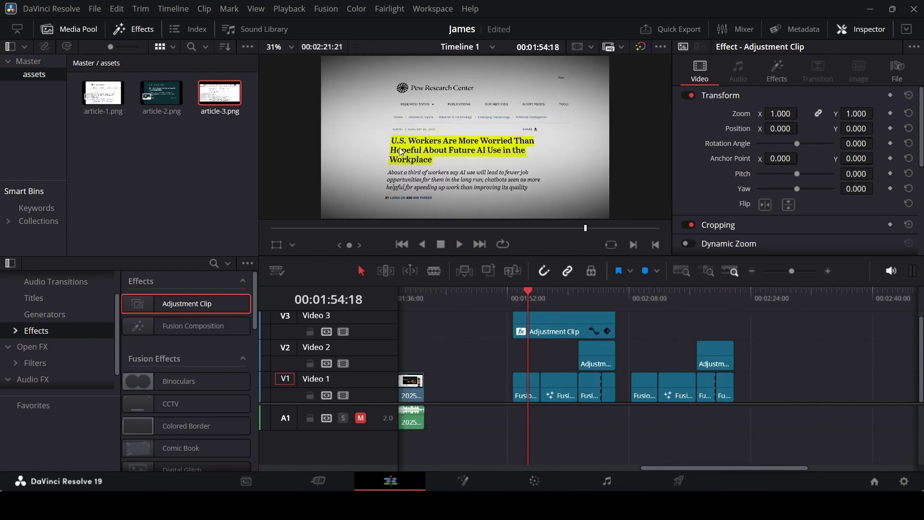
pyautogui.moveTo(560, 297)
pyautogui.mouseDown()
pyautogui.moveTo(592, 299)
pyautogui.moveTo(558, 299)
pyautogui.mouseUp()
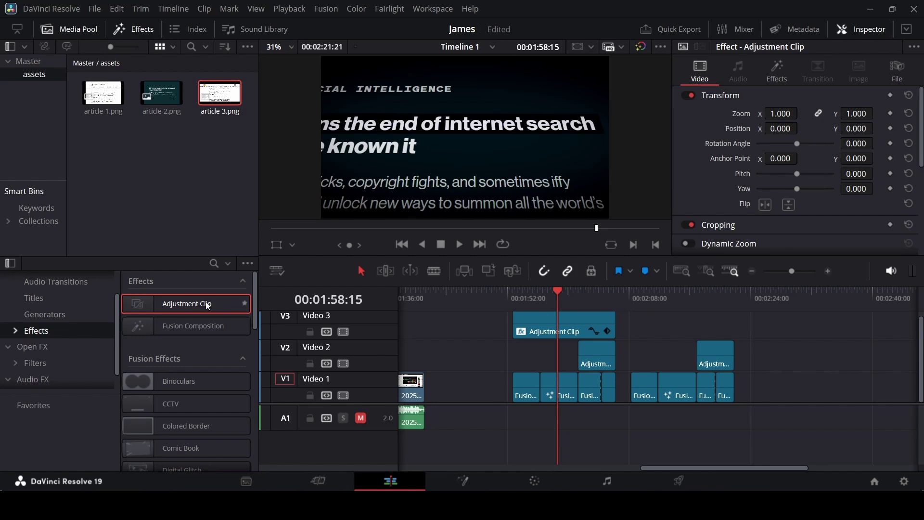
pyautogui.moveTo(208, 306); pyautogui.dragTo(733, 327)
# Apply the Resolve FX Vignette effect to the new Video 3 adjustment clip
pyautogui.click(716, 293)
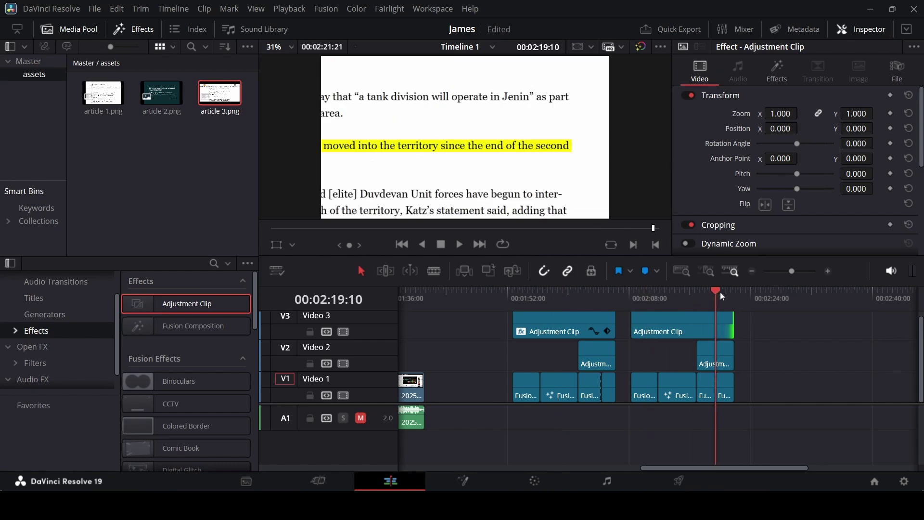
pyautogui.hotkey('ctrl', '=')
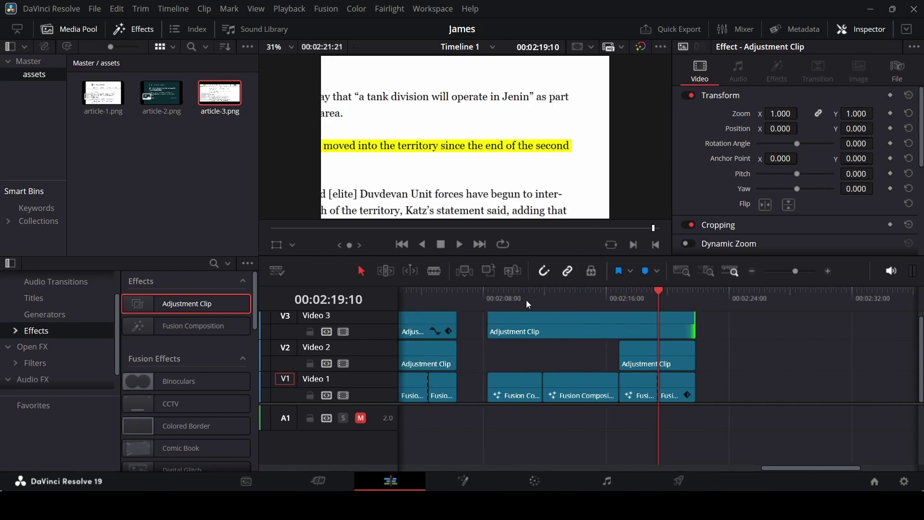
pyautogui.click(513, 295)
pyautogui.click(49, 347)
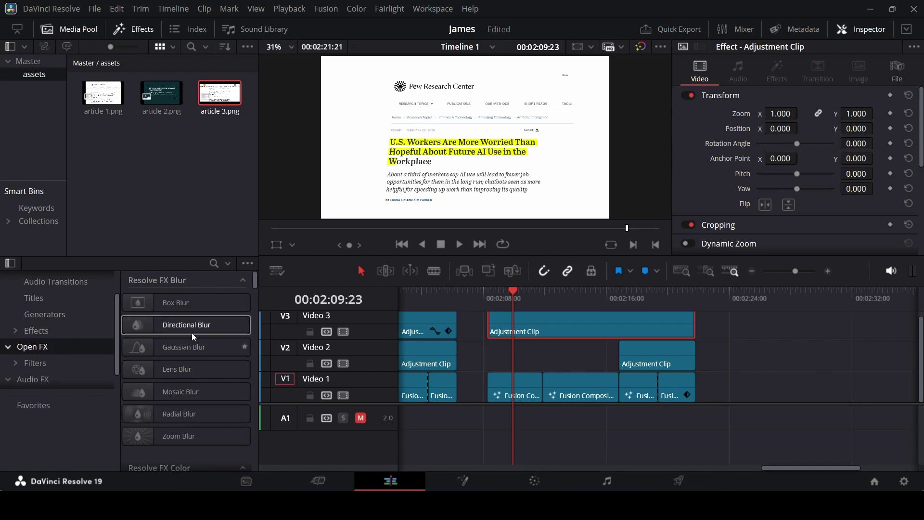
pyautogui.scroll(-10, 253, 287)
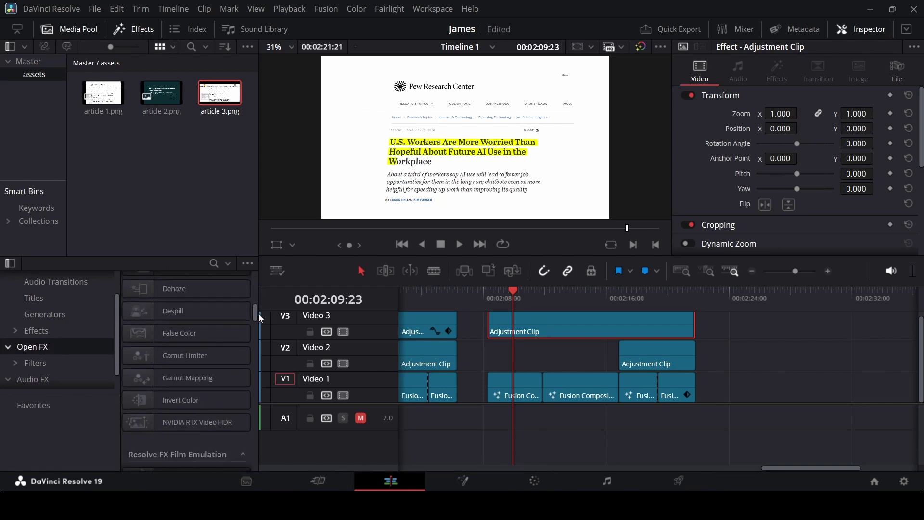
pyautogui.moveTo(259, 314); pyautogui.dragTo(258, 335)
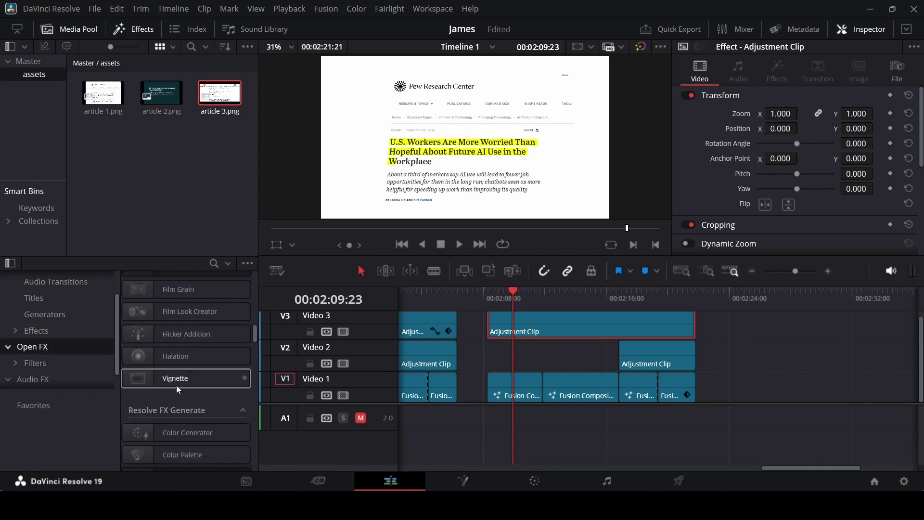
pyautogui.moveTo(177, 387); pyautogui.dragTo(523, 335)
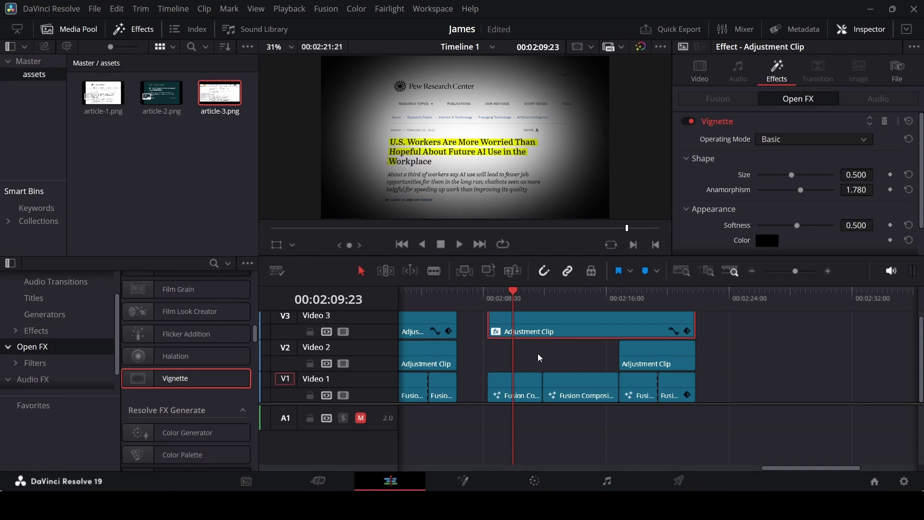
# Copy the Vignette size of 0.729 from the earlier Video 3 adjustment clip to the new one
pyautogui.hscroll(-3, 538, 356)
pyautogui.click(474, 333)
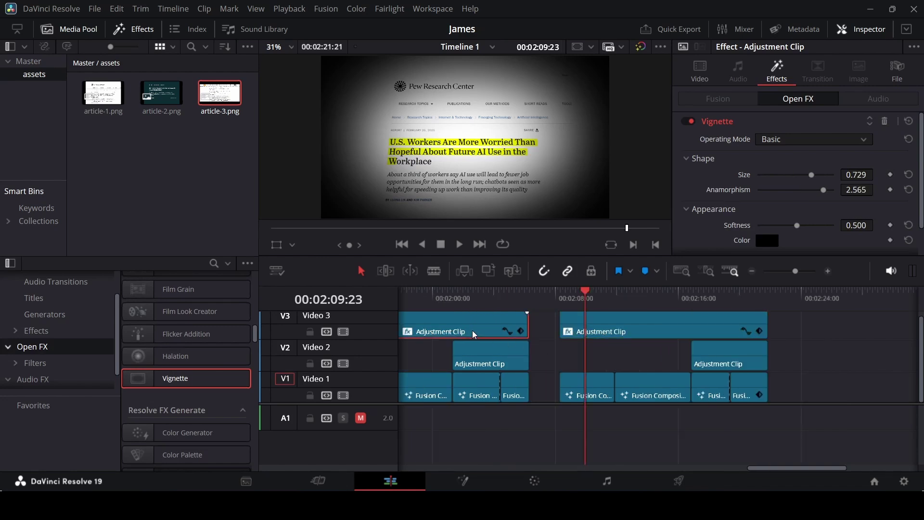
pyautogui.click(867, 171)
pyautogui.hotkey('ctrl', 'c')
pyautogui.click(709, 319)
pyautogui.click(863, 174)
pyautogui.hotkey('ctrl', 'v')
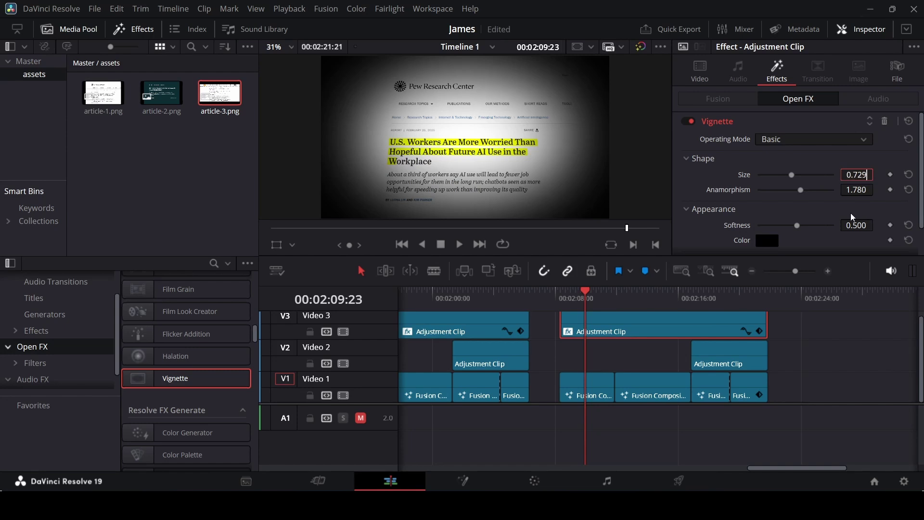
pyautogui.press('Return')
pyautogui.click(790, 163)
pyautogui.click(774, 164)
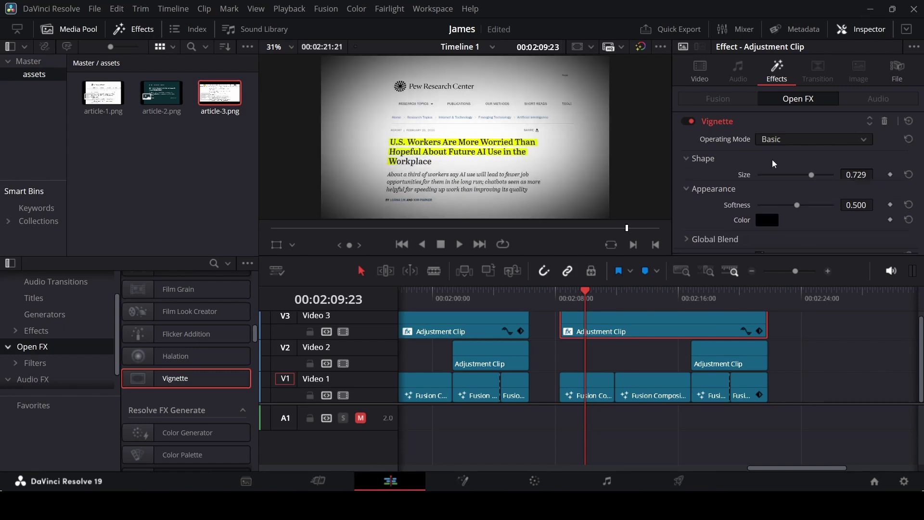
# Copy the Vignette anamorphism of 2.565 from the earlier Video 3 adjustment clip to the new one
pyautogui.click(467, 331)
pyautogui.click(855, 188)
pyautogui.hotkey('ctrl', 'c')
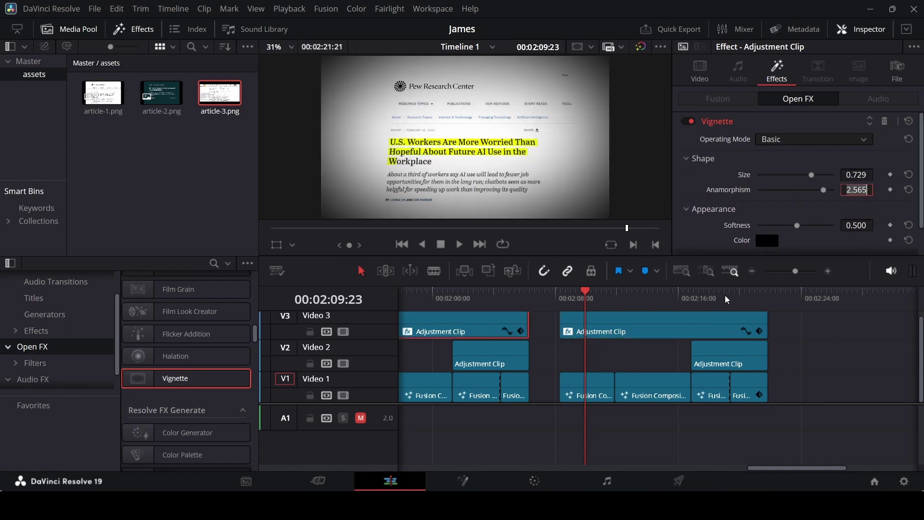
pyautogui.click(671, 316)
pyautogui.click(856, 190)
pyautogui.hotkey('ctrl', 'v')
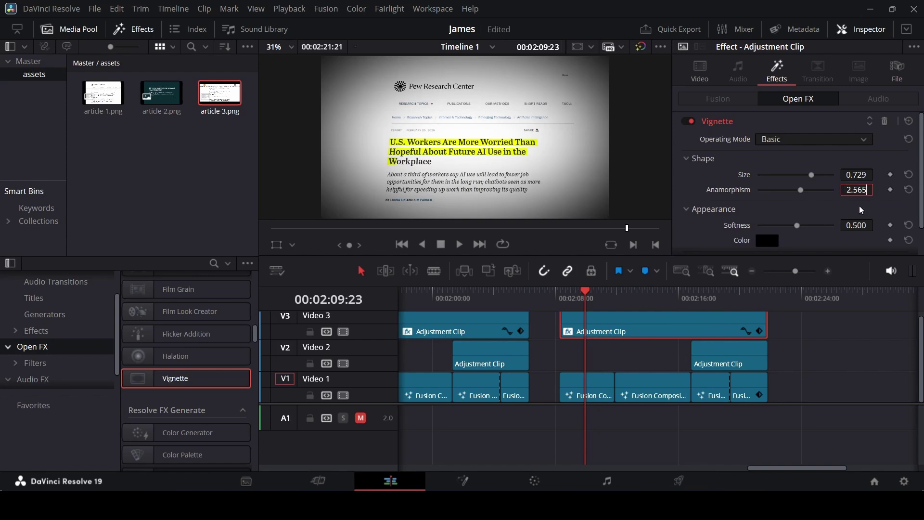
pyautogui.click(858, 205)
pyautogui.click(858, 203)
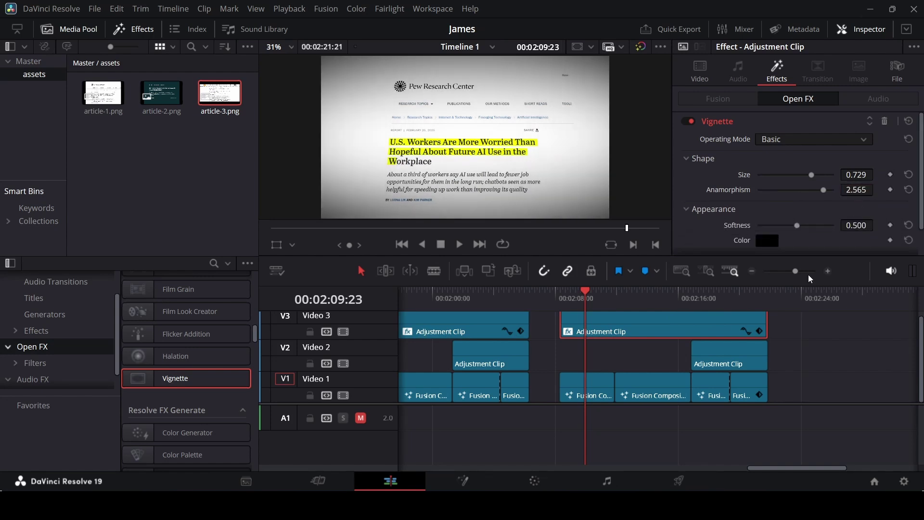
# Play back the rebuilt article sequence from its first frame to review the vignette, zooms and cuts
pyautogui.click(792, 356)
pyautogui.click(561, 291)
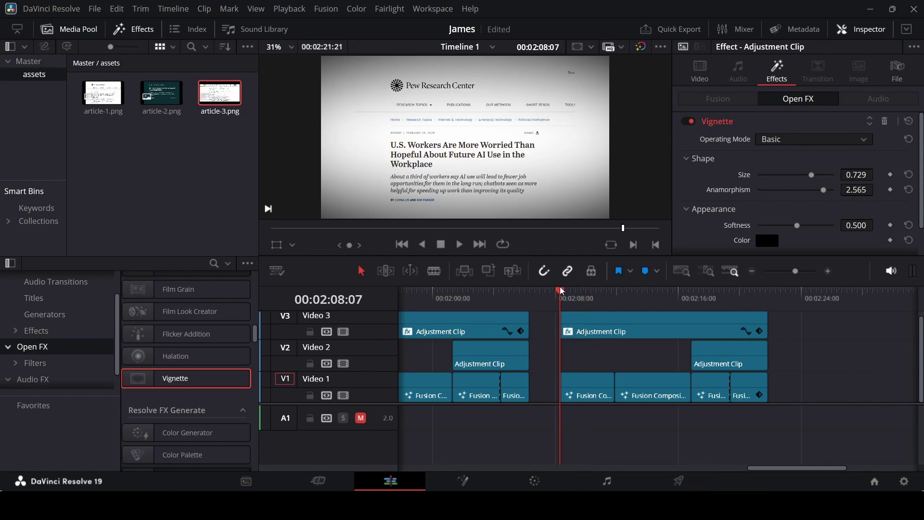
pyautogui.press('space')
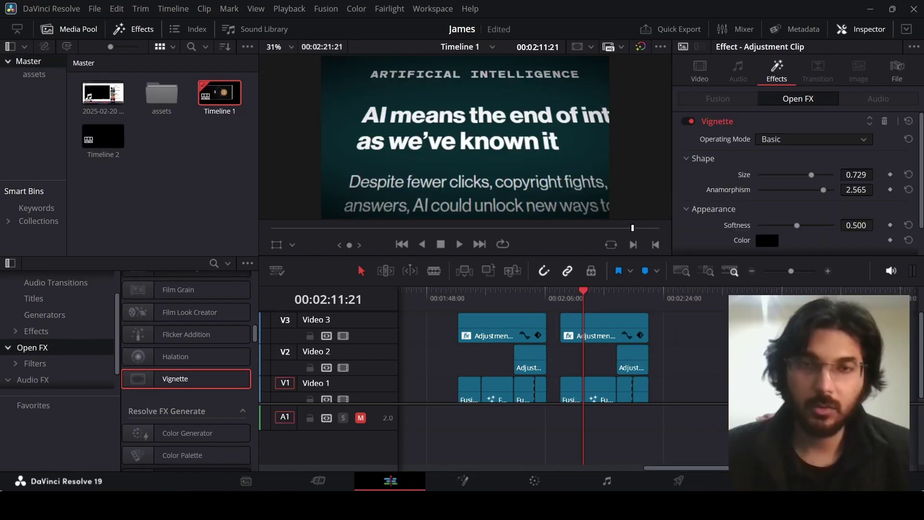
# Darken the new Video 3 adjustment clip by lowering its primary Offset to 12.90, check the grade across the sequence and return to editing
pyautogui.scroll(5, 593, 365)
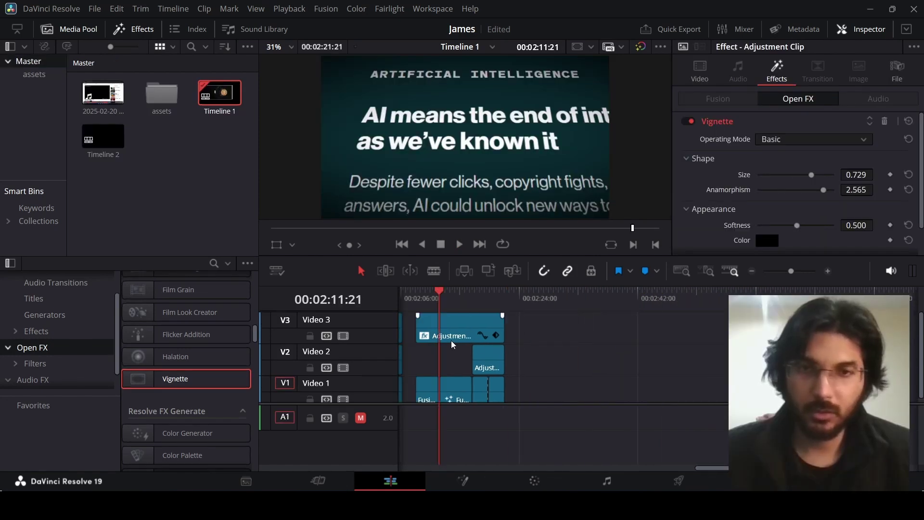
pyautogui.scroll(3, 581, 345)
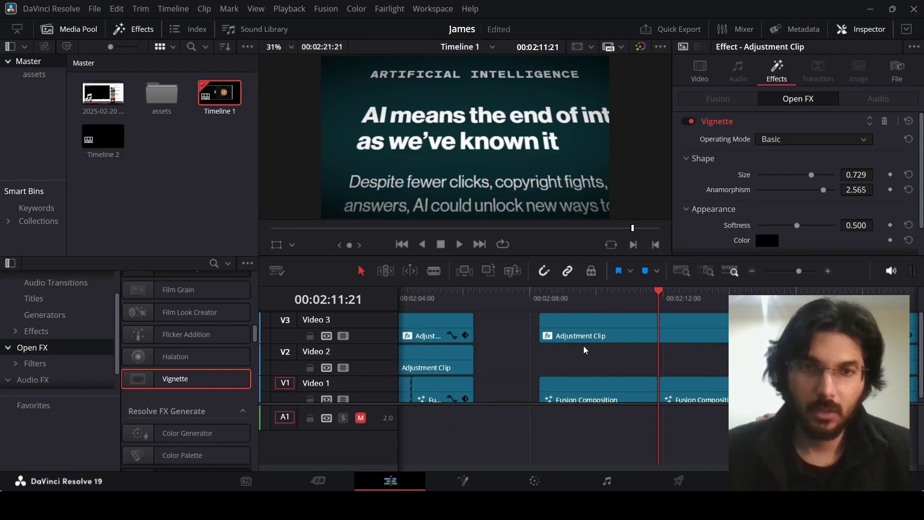
pyautogui.click(591, 344)
pyautogui.scroll(-2, 589, 339)
pyautogui.click(623, 299)
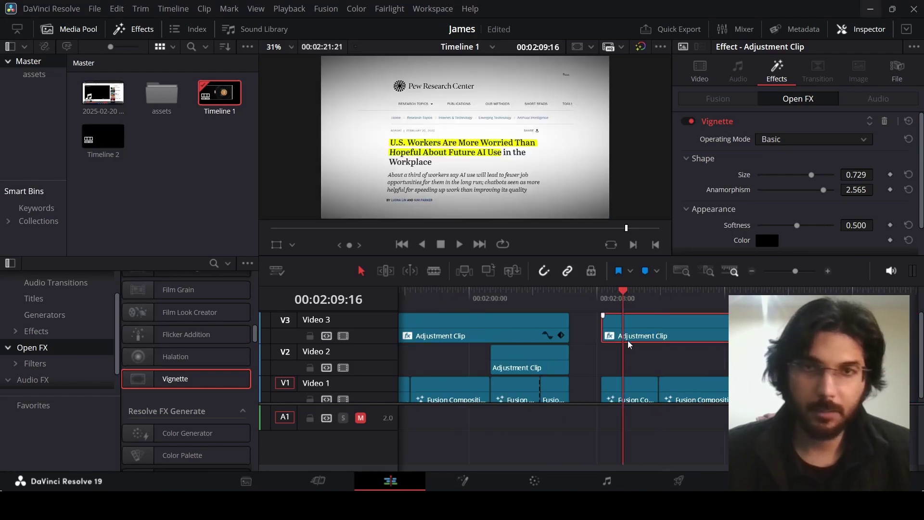
pyautogui.hscroll(2, 622, 365)
pyautogui.click(535, 480)
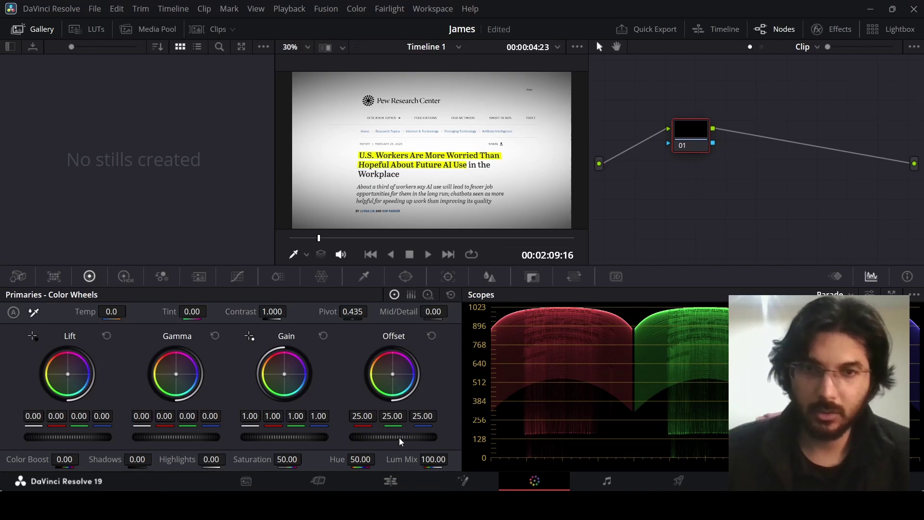
pyautogui.moveTo(393, 436); pyautogui.dragTo(332, 436)
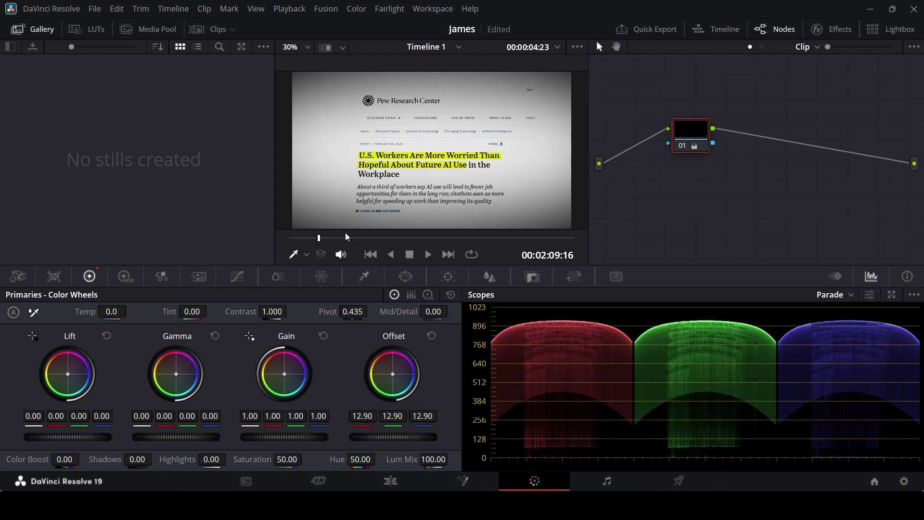
pyautogui.moveTo(319, 238); pyautogui.dragTo(530, 239)
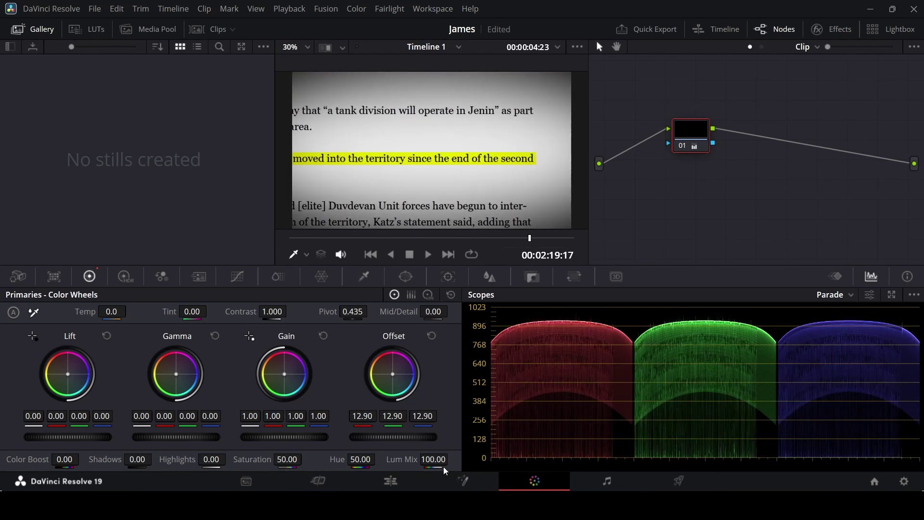
pyautogui.click(406, 479)
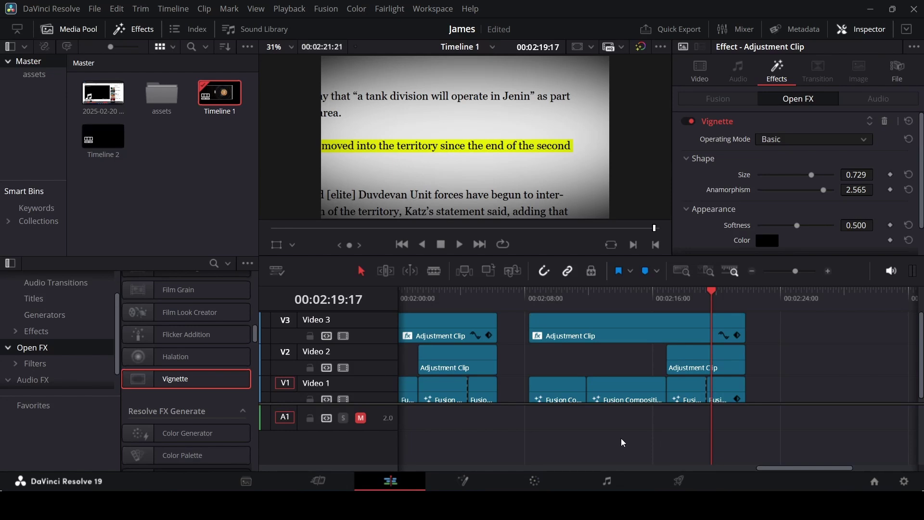